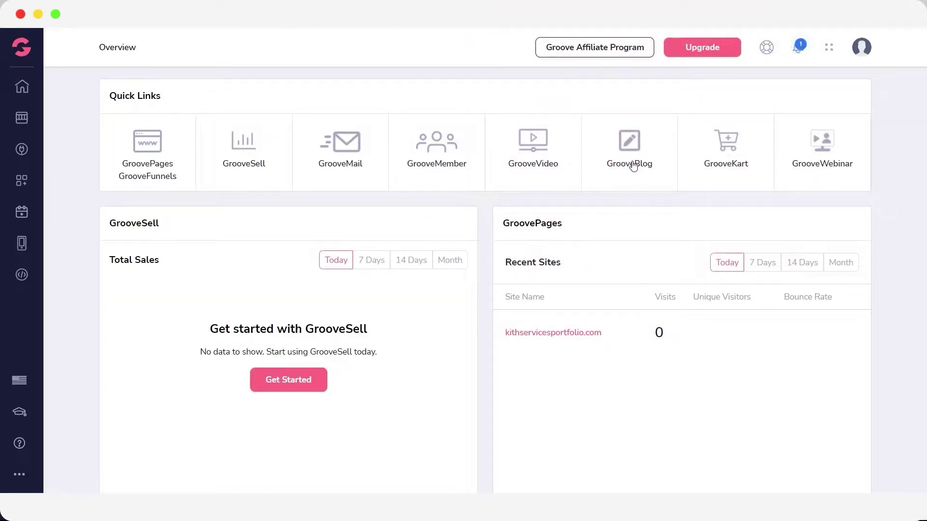
In GrooveBlog, create a new blog named "My Travel Blog" with the subdomain mytravelblogtest
left_click(21, 48)
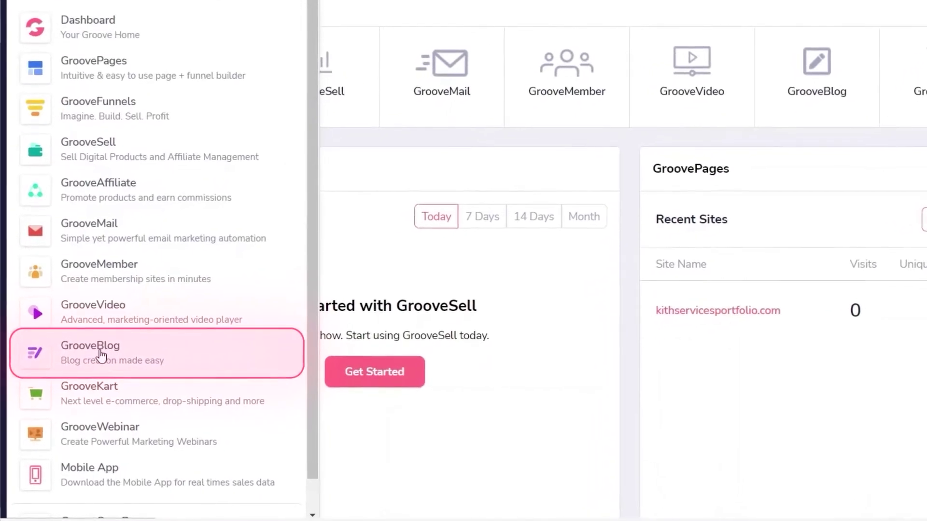
left_click(101, 356)
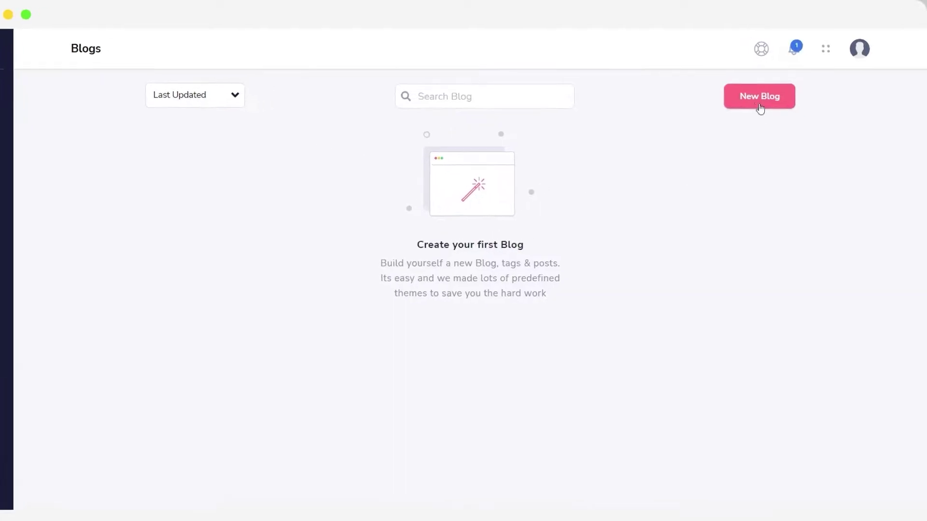
left_click(759, 100)
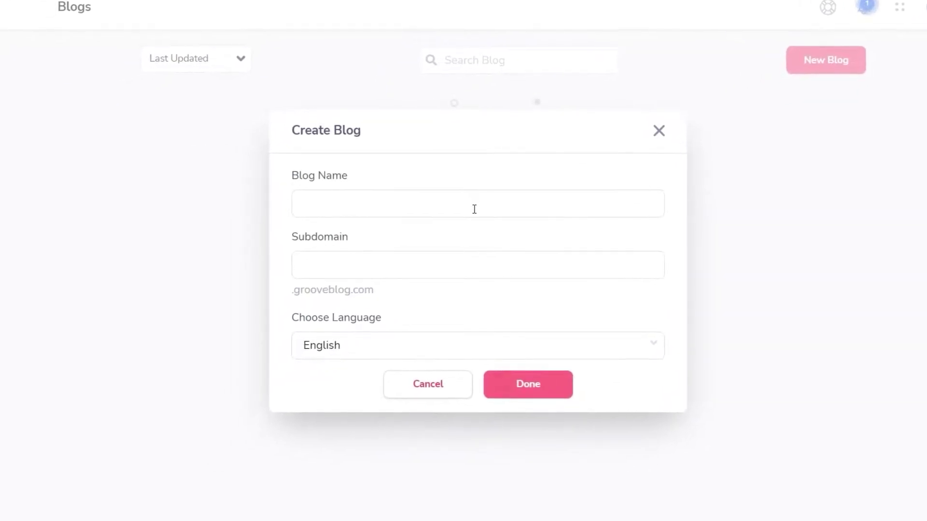
left_click(474, 207)
type("My Travel Blog")
left_click(360, 269)
type("mytra")
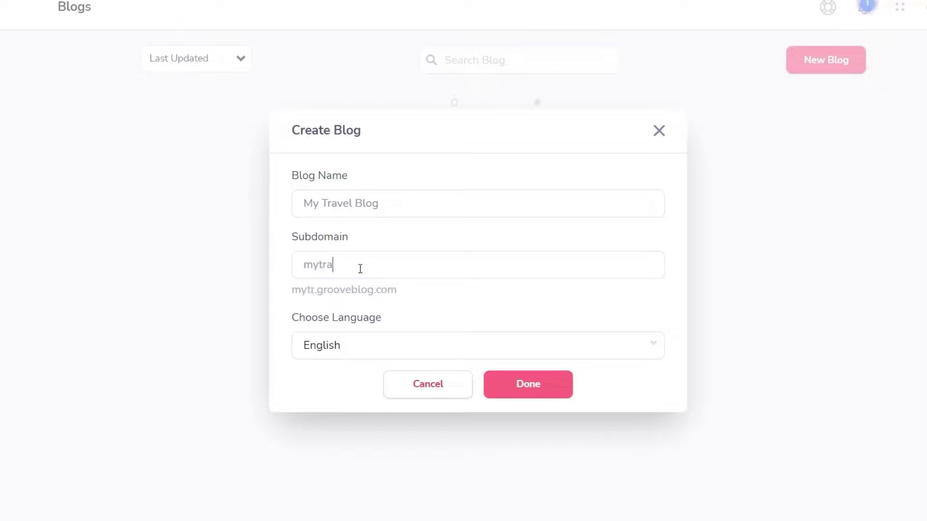
type("velblo")
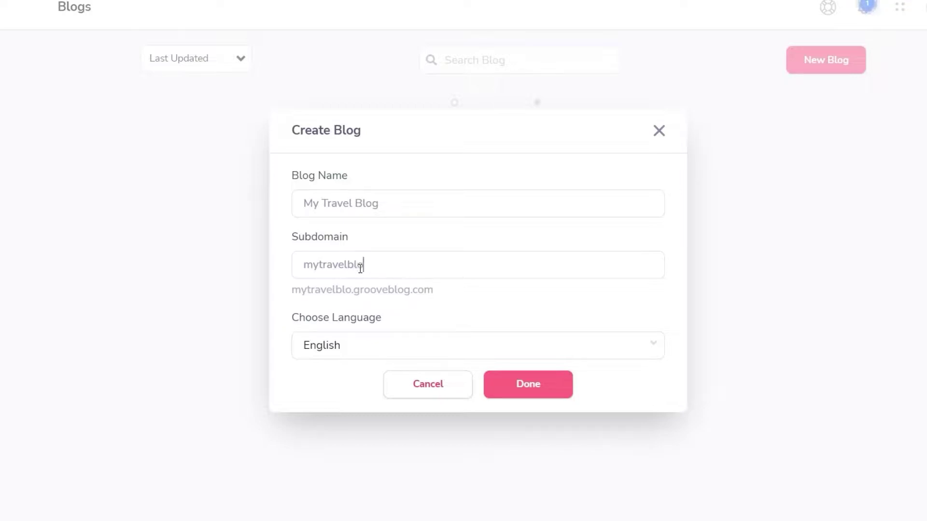
type("gtest")
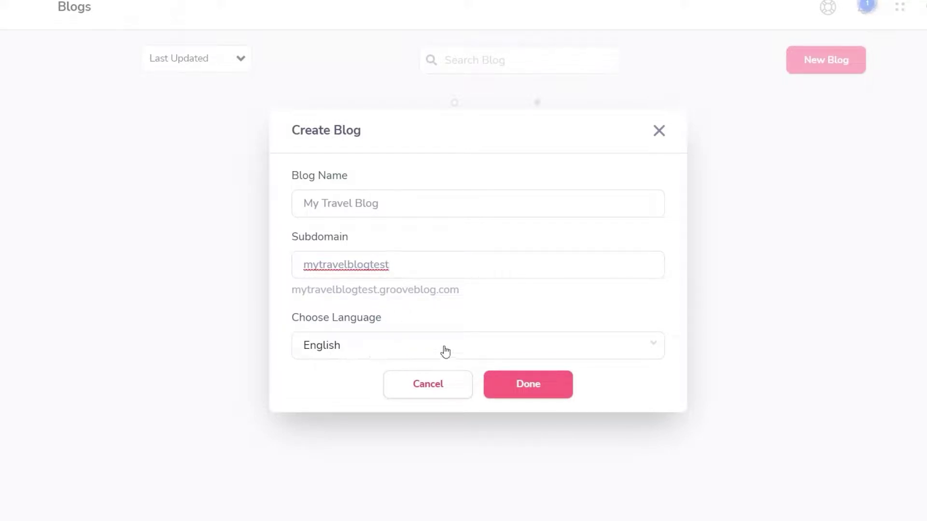
left_click(546, 395)
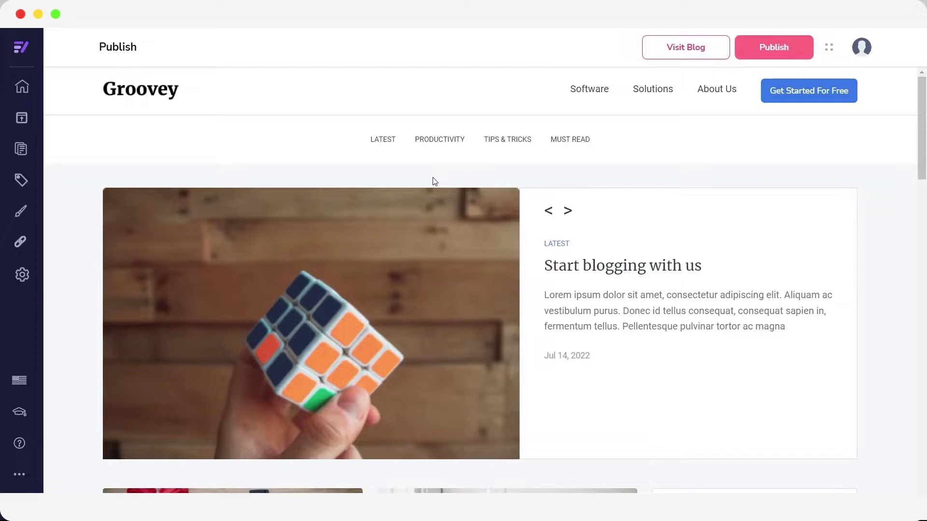
Look over the new blog's homepage preview, including the featured slider, sample posts and Popular section
scroll(484, 219, "down", 5)
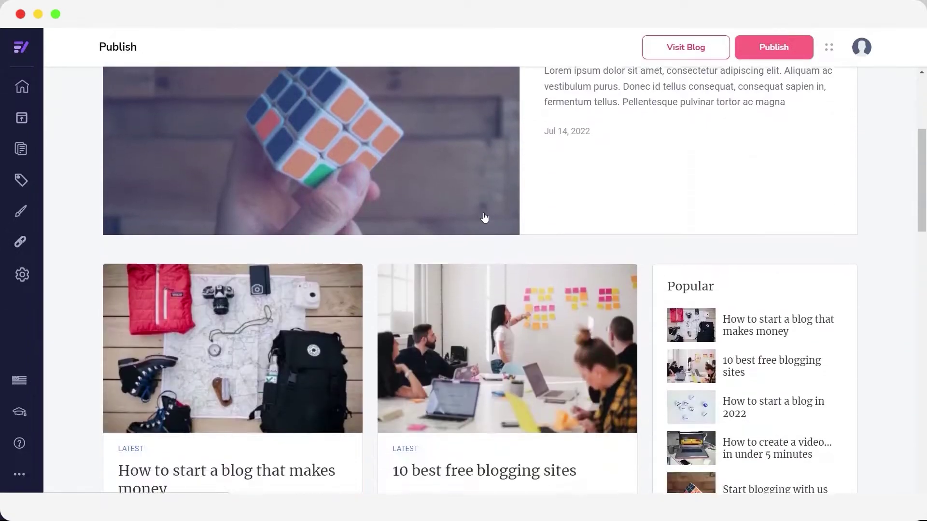
scroll(484, 213, "up", 3)
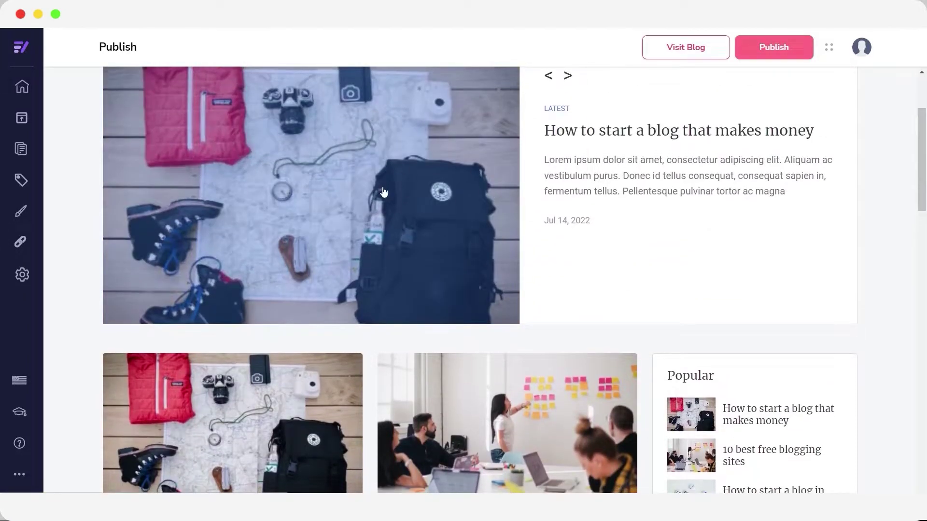
scroll(382, 195, "down", 3)
scroll(451, 270, "down", 1)
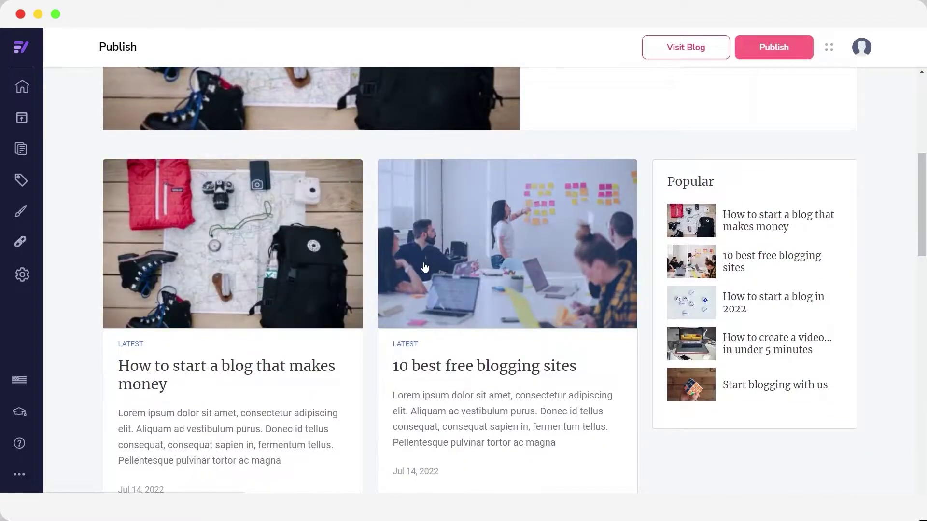
scroll(443, 265, "up", 2)
scroll(443, 265, "up", 4)
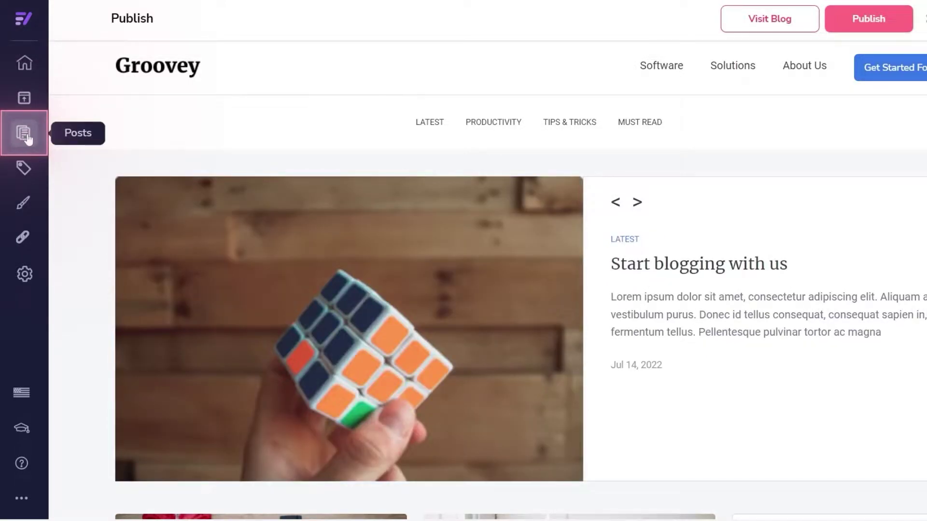
Create a new post titled "How to Work and Travel" and fill its description with two introductory paragraphs about travel and work jobs
left_click(21, 137)
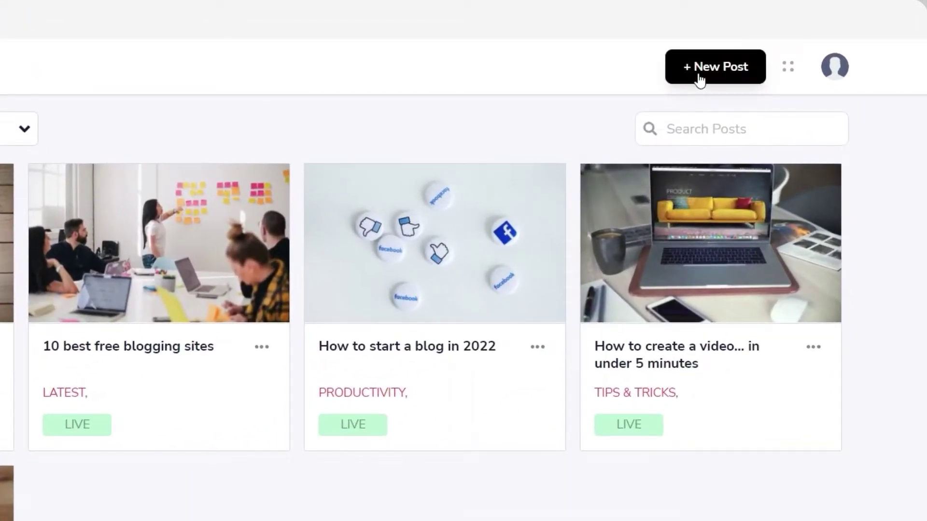
left_click(698, 76)
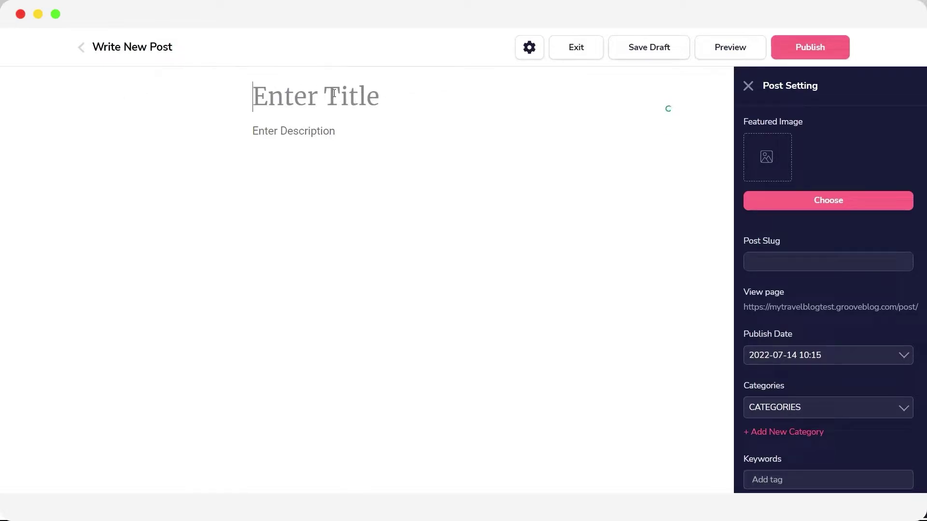
type("How to Work and Travel")
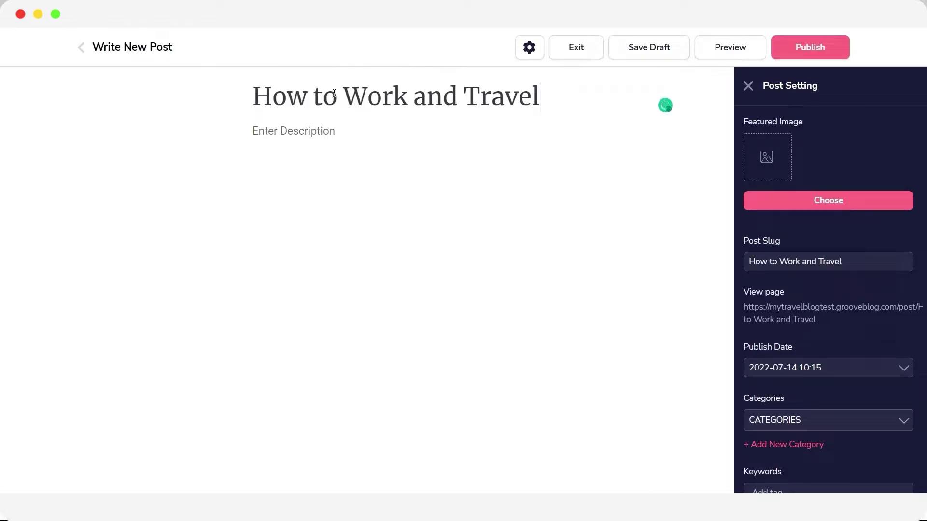
left_click(322, 134)
type("If your dream is to work and travel full-time, then you’ve come to the right place. I will share to you how I did find work and also travel at the same time. In this post, I’m going to list the 10 easiest travel and work jobs, how much they pay, what the requirements are, and exactly how to find them.  You could be working and travelling shortly after reading this post! Some of the jobs will take a while to become profitable, but most of these could be earning you money on the road today.")
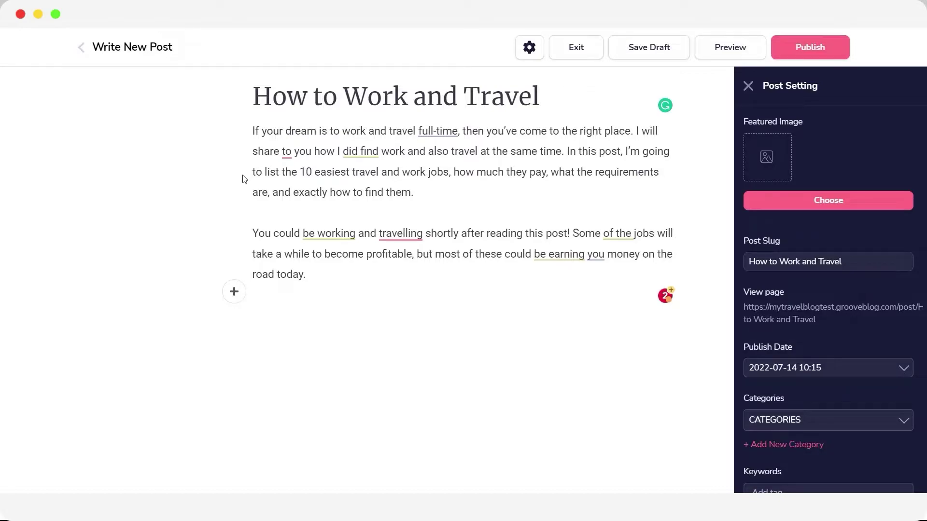
Add the line "10 Easiest ways to work and travel" below the introduction and format it as a bold Heading 2
type("10 Easiest ways to work and travel")
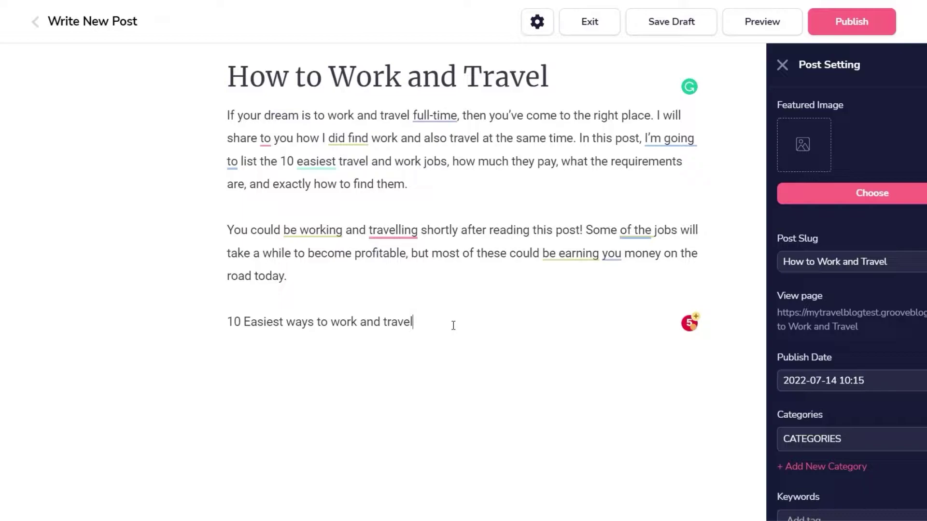
left_click_drag(453, 325, 221, 322)
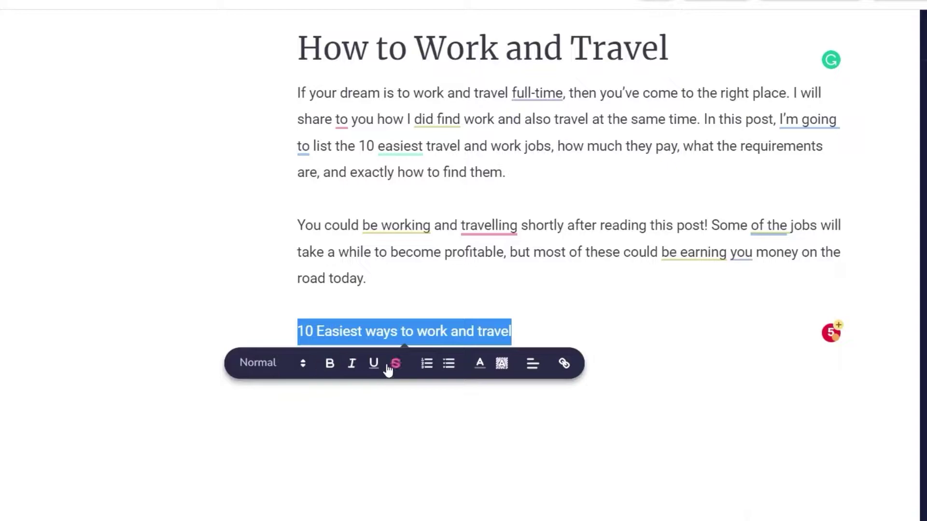
left_click(288, 368)
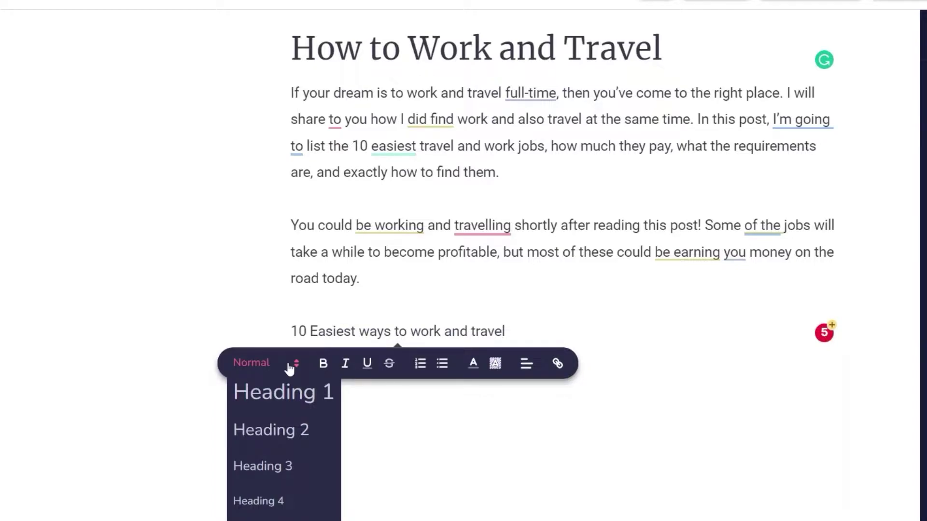
left_click(275, 434)
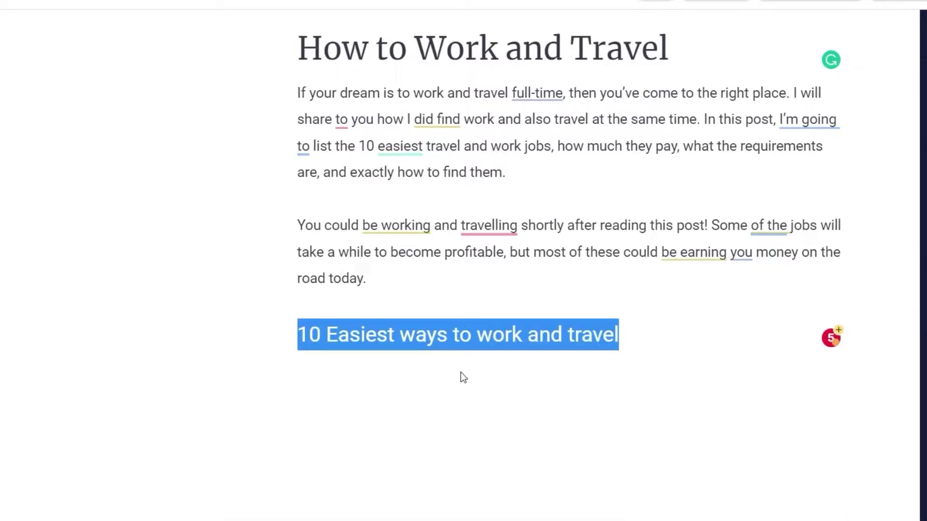
left_click(687, 336)
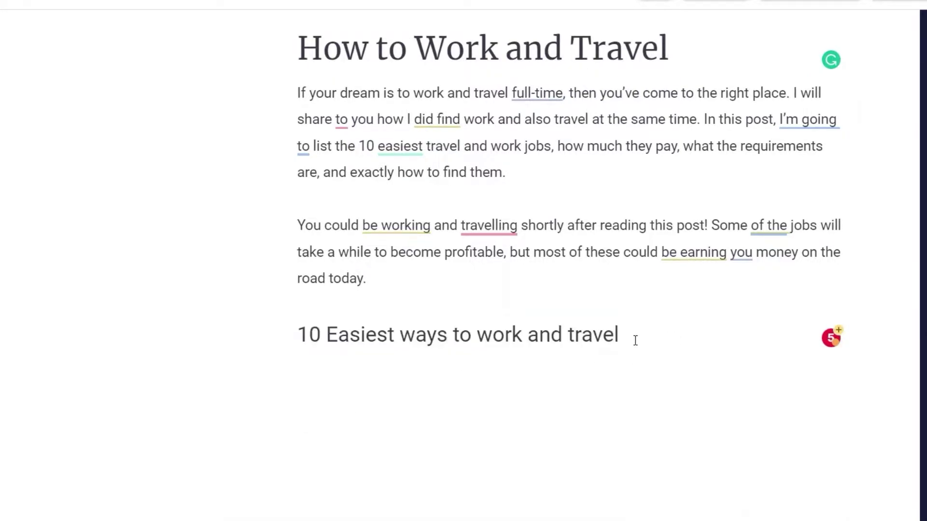
left_click_drag(628, 337, 271, 332)
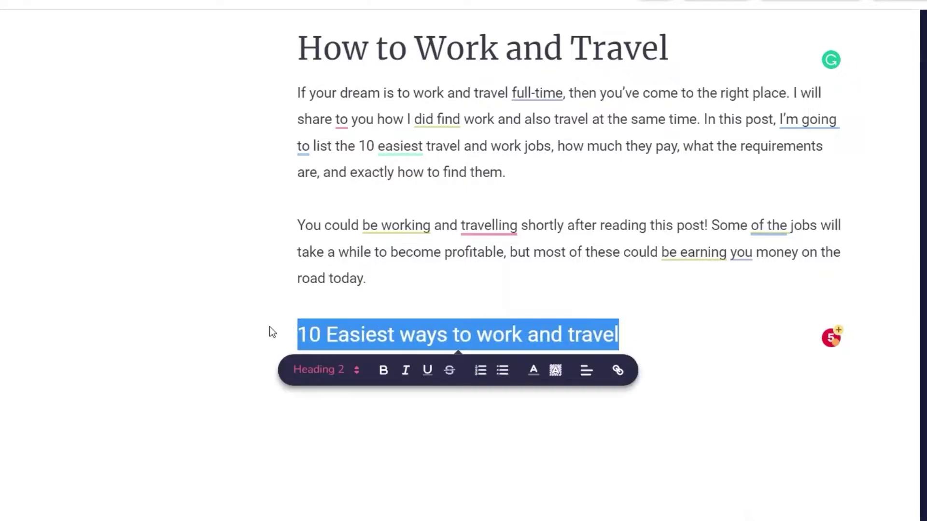
left_click(382, 377)
left_click(639, 334)
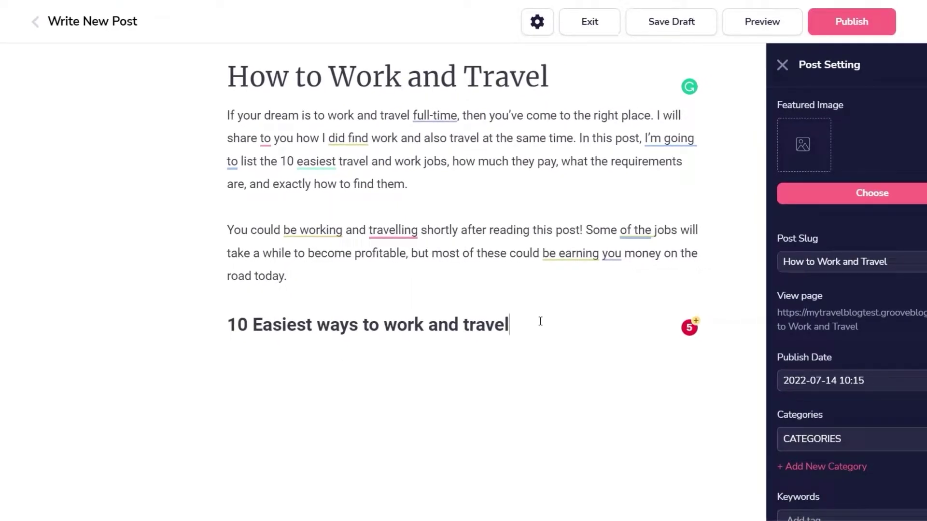
Under the heading, add four lines: "Start Freelancing", "Start writing a Blog", "Affiliate Marketing" and "Start YouTube Channel"
key("Return")
type("Start Freelancing")
key("Return")
type("Start writing a")
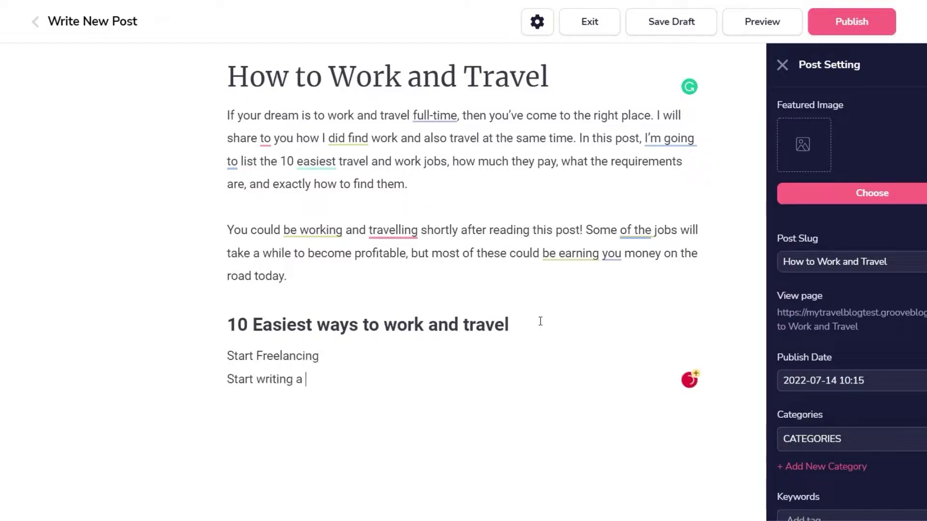
type(" Blog")
key("Return")
type("Affiliate Marketing")
key("Return")
type("Start YouTube Channel")
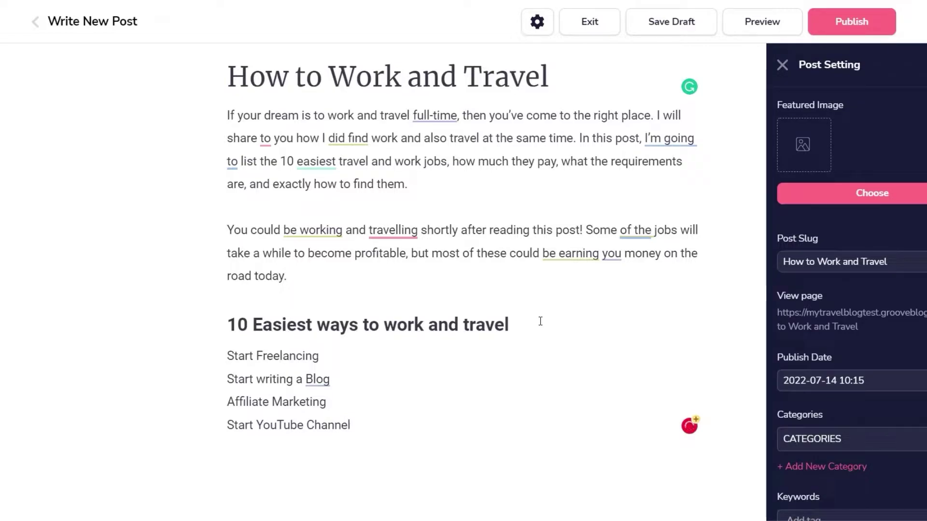
Format the four lines under the heading as a bulleted list and colour their text teal
left_click_drag(376, 430, 218, 361)
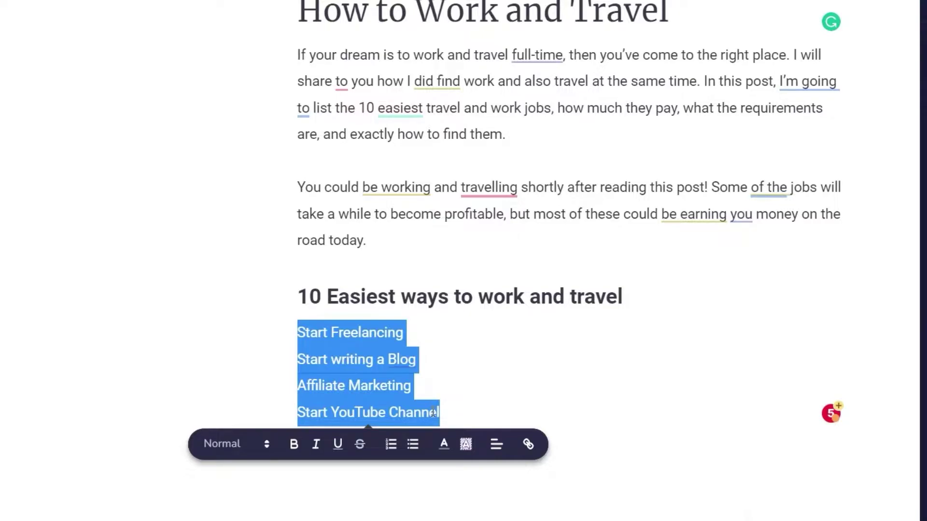
left_click(392, 445)
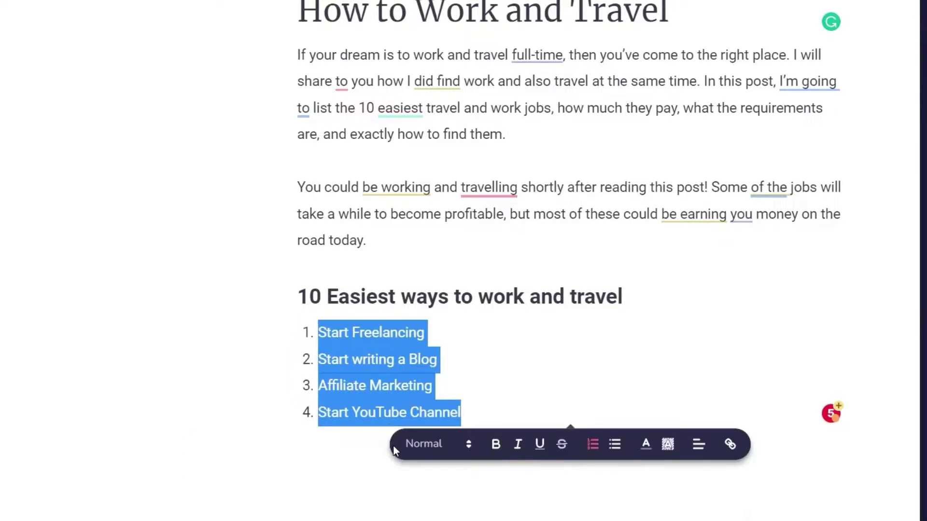
left_click(613, 449)
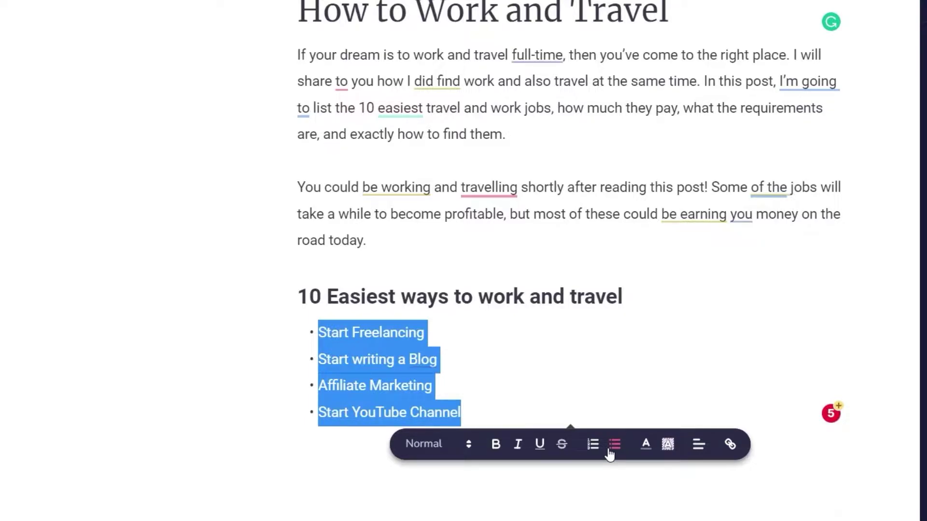
left_click(645, 449)
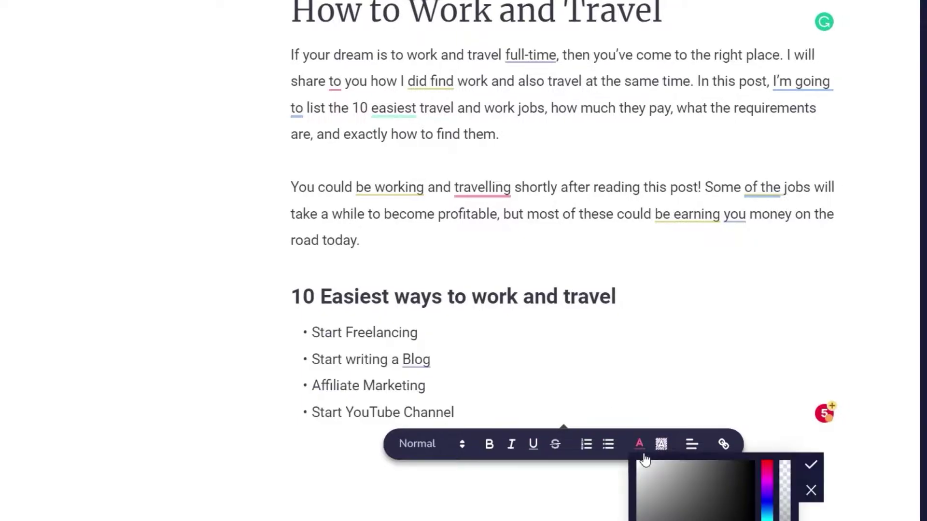
left_click(768, 517)
left_click(729, 487)
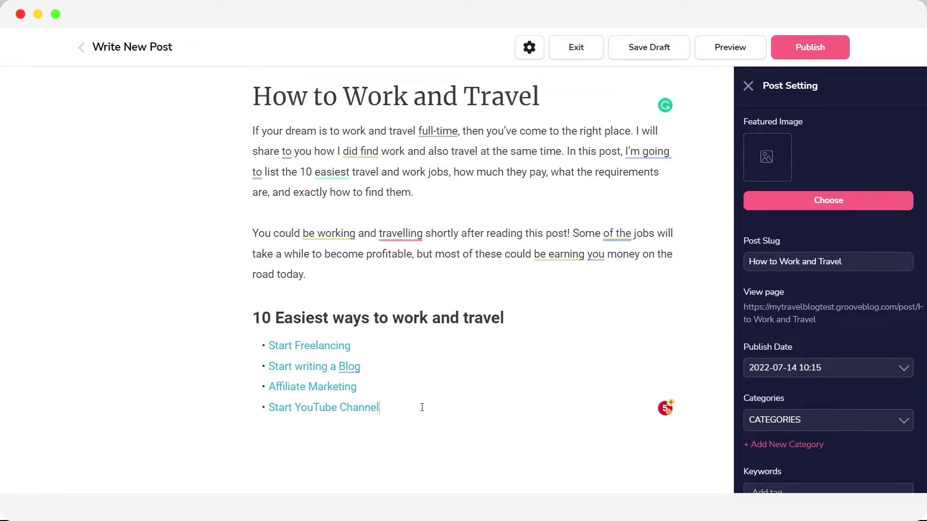
Start a new line below the bulleted list and open the video library to insert a video there
key("Return")
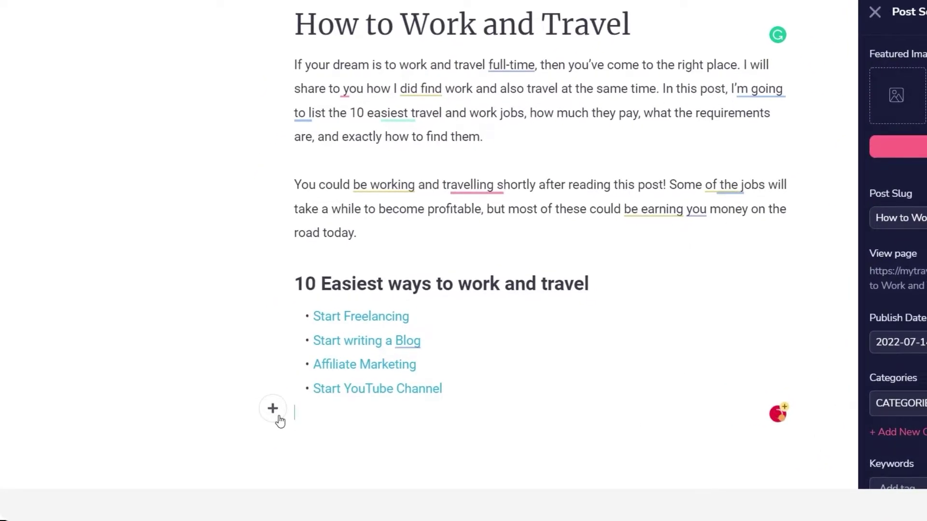
left_click(283, 407)
left_click(344, 409)
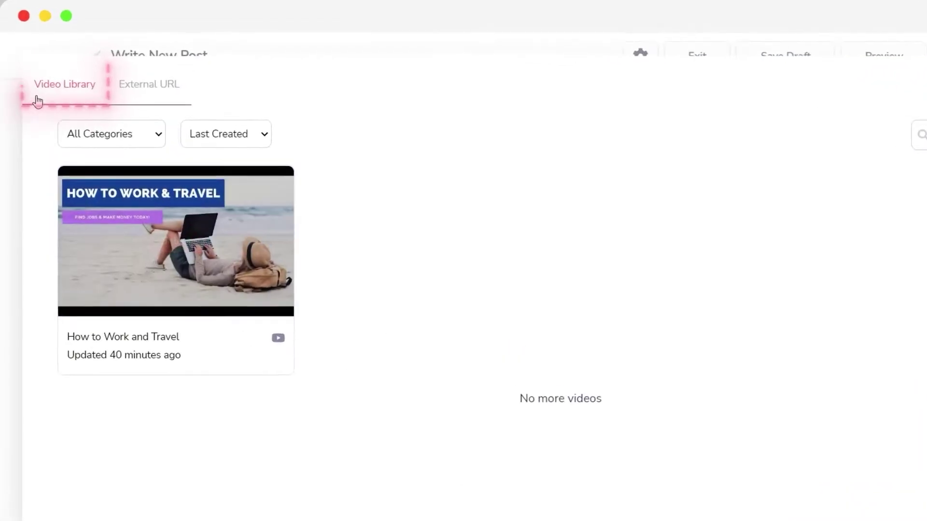
mouse_move(149, 269)
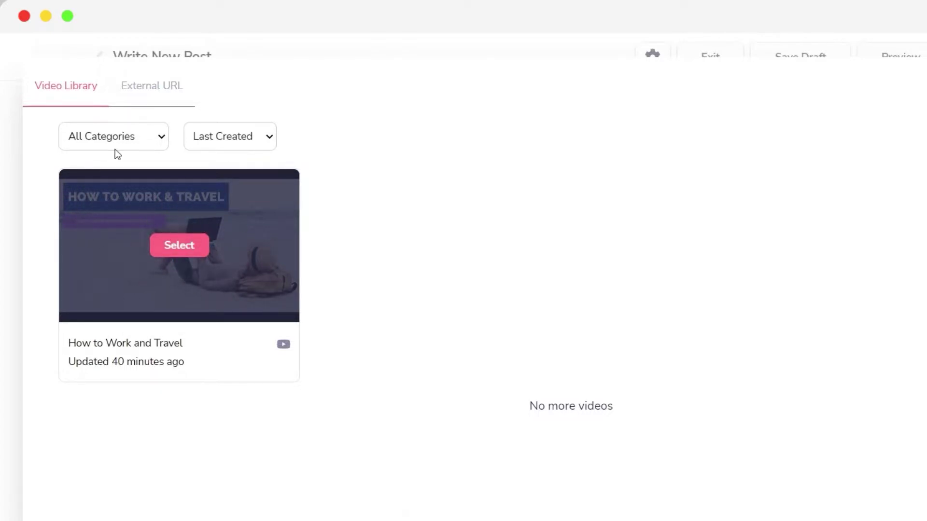
left_click(136, 92)
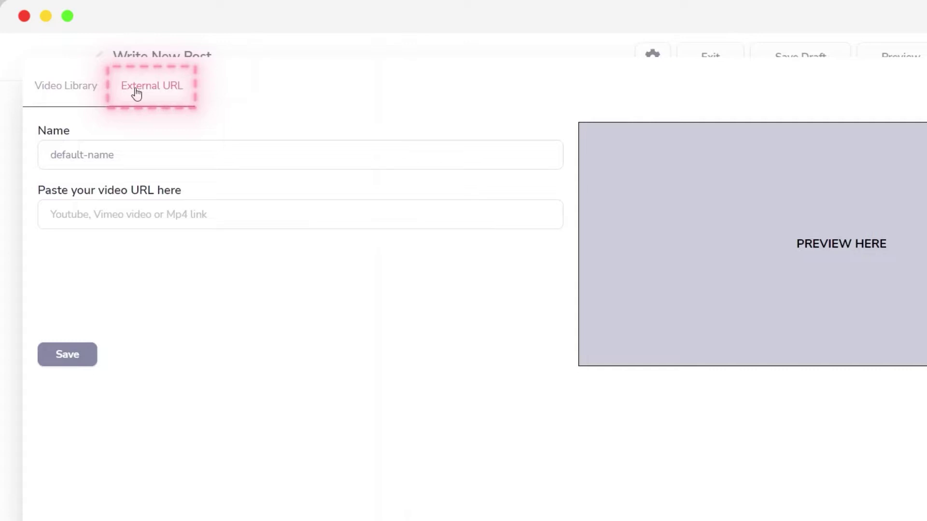
left_click(124, 155)
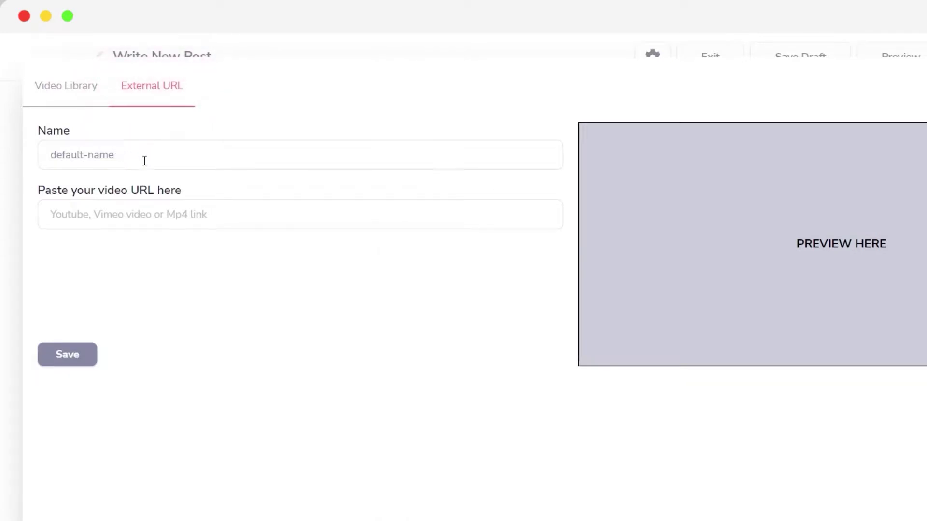
left_click_drag(144, 161, 1, 162)
key("BackSpace")
type("Test")
left_click(110, 210)
left_click(67, 89)
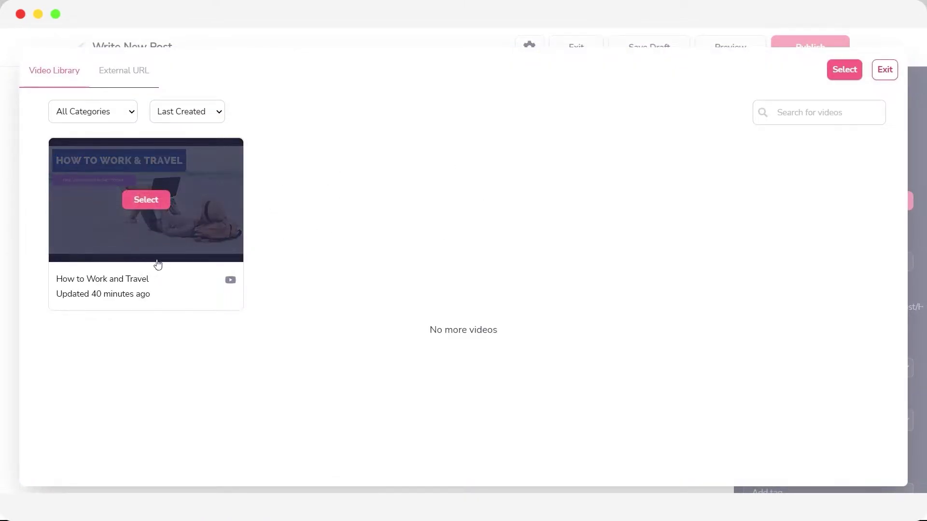
Insert the library video "How to Work and Travel" below the bulleted list and close the post settings
left_click(153, 233)
left_click(846, 73)
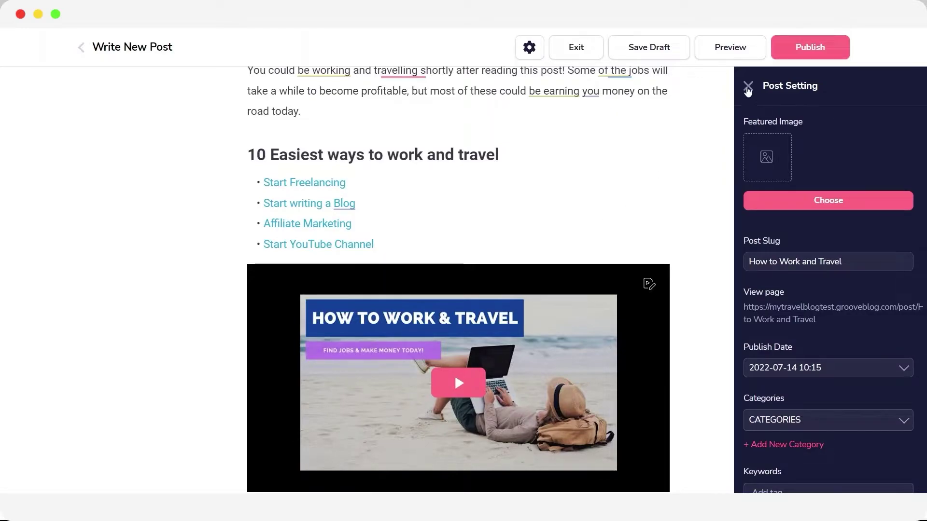
left_click(747, 87)
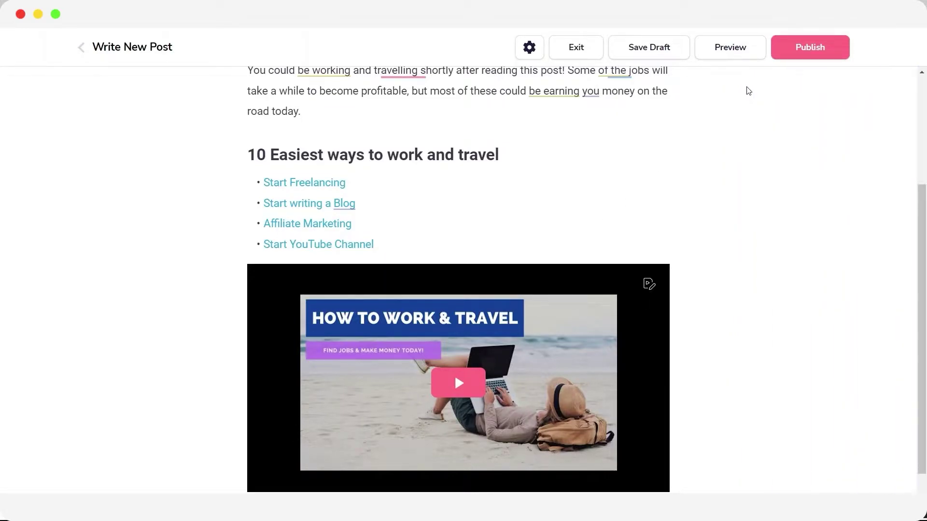
Open the image library to insert an image on the empty line below the video
scroll(625, 230, "down", 2)
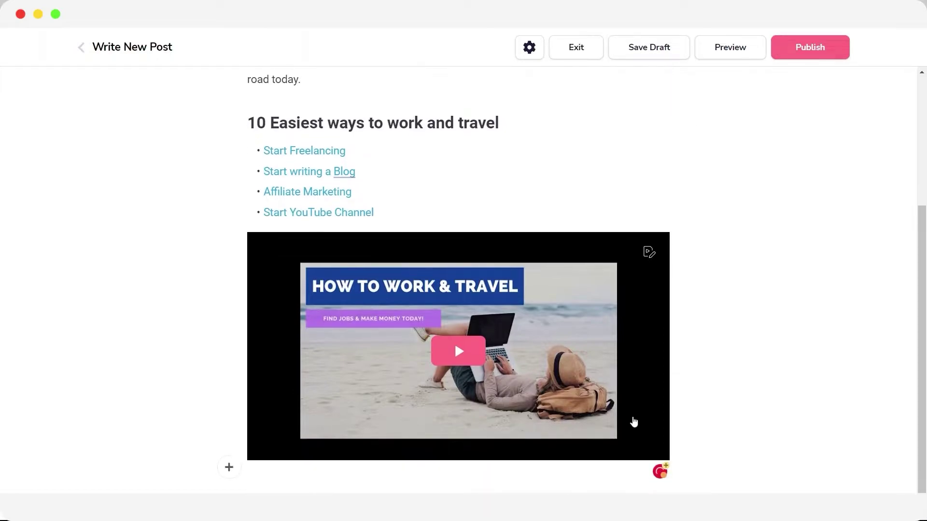
scroll(630, 479, "down", 1)
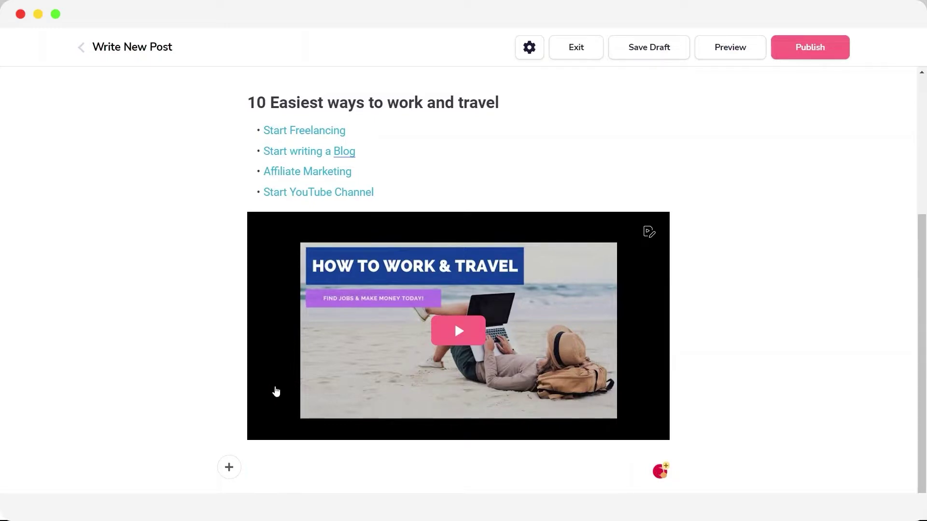
left_click(229, 467)
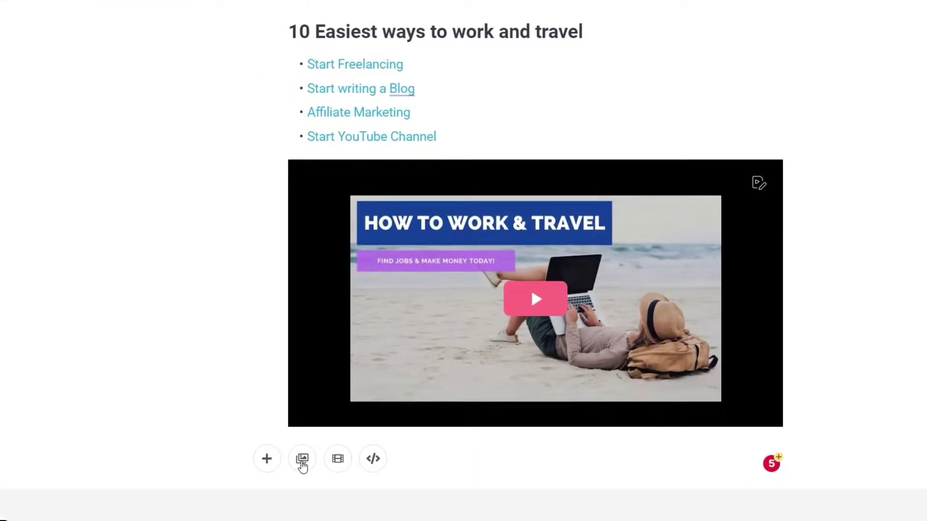
left_click(302, 461)
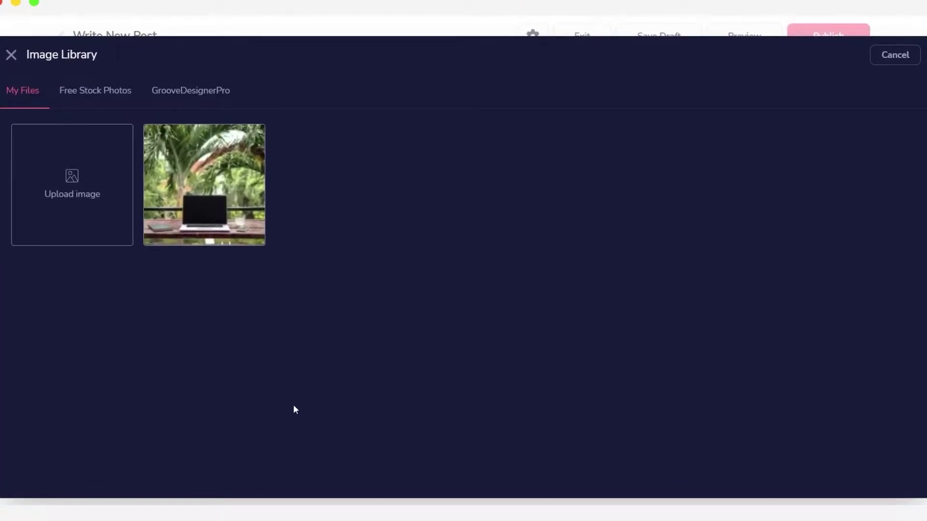
mouse_move(231, 227)
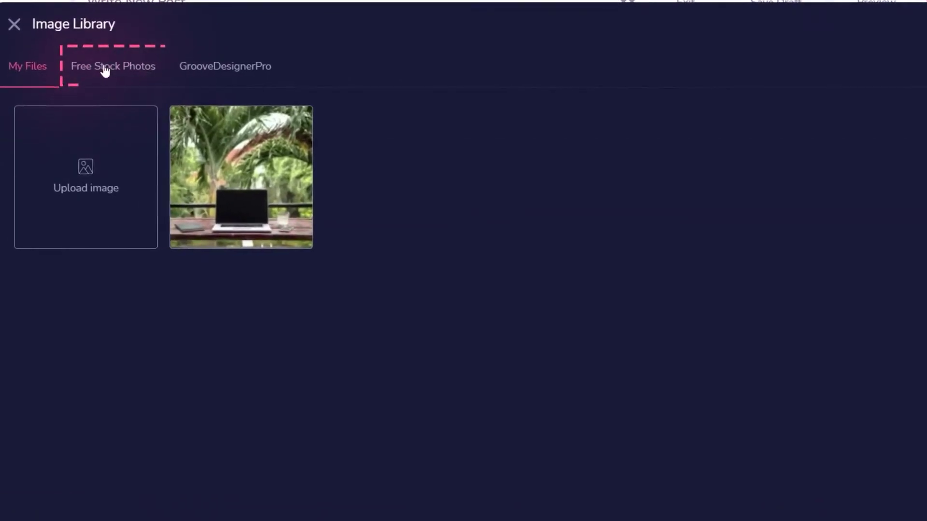
Search the free stock photos for "computer"
left_click(105, 70)
left_click(129, 113)
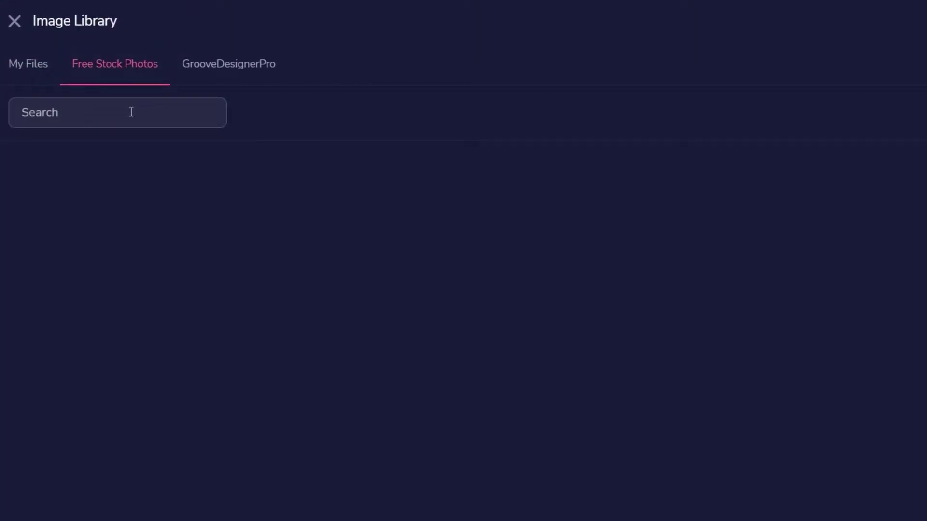
type("computer")
key("Return")
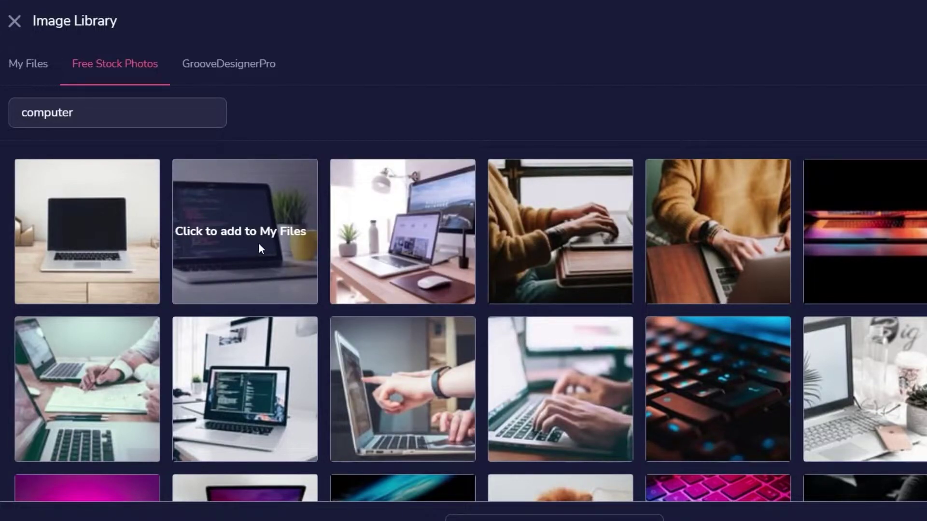
Insert the photo of a laptop in front of palm trees from My Files below the video
left_click(18, 76)
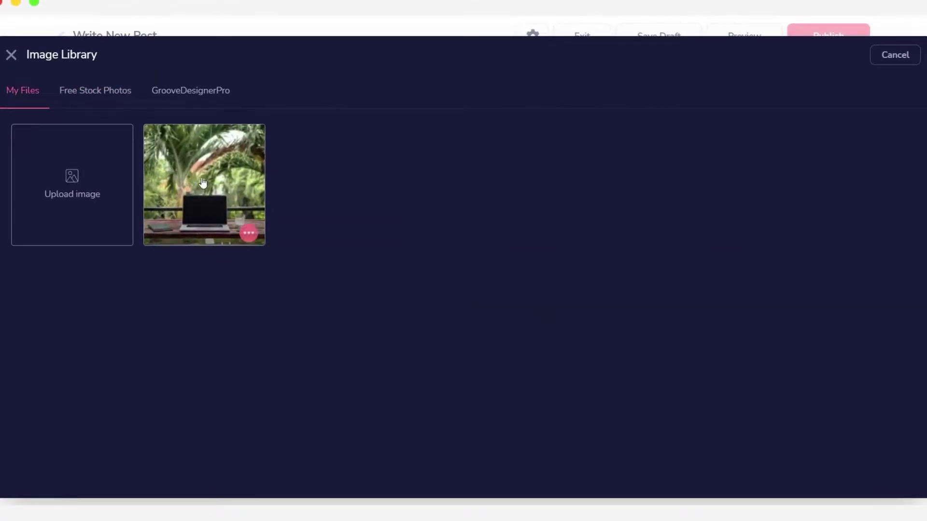
left_click(186, 174)
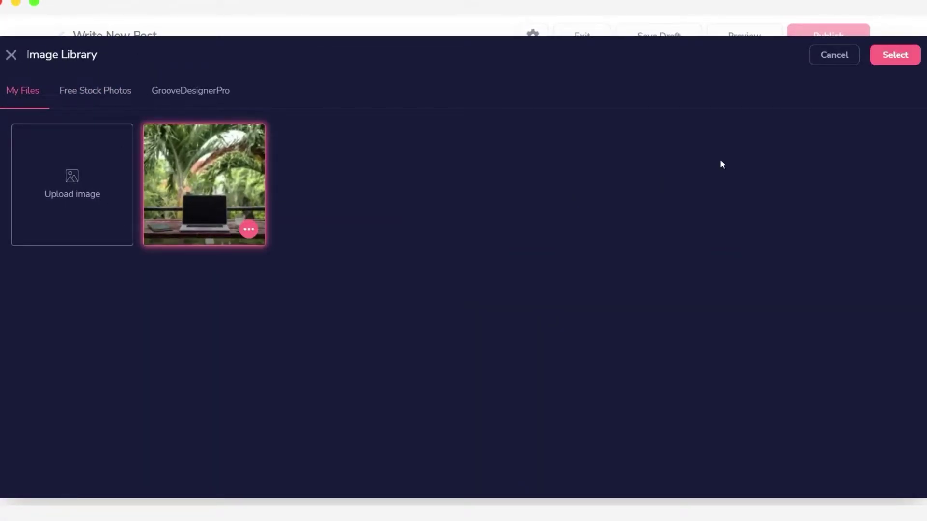
left_click(896, 57)
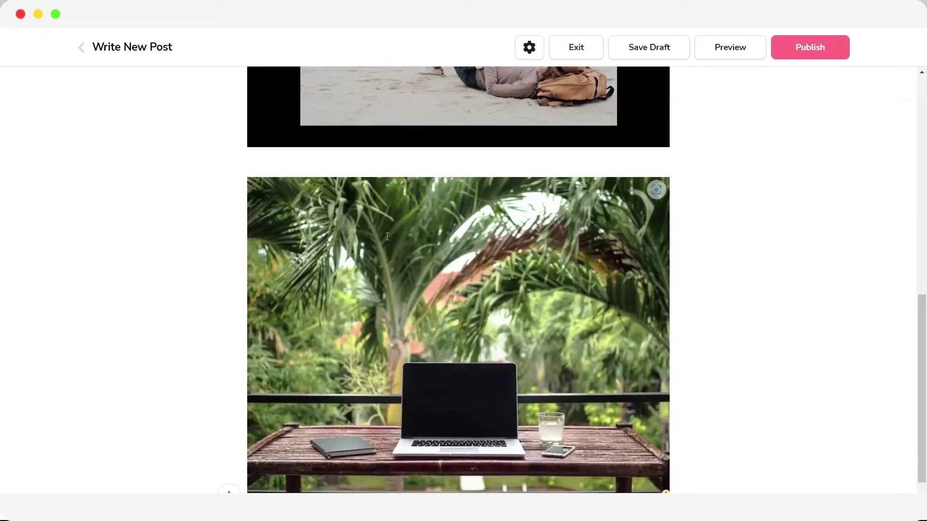
Examine the layout of the post, from the inserted photo back up to the introduction
scroll(502, 313, "up", 8)
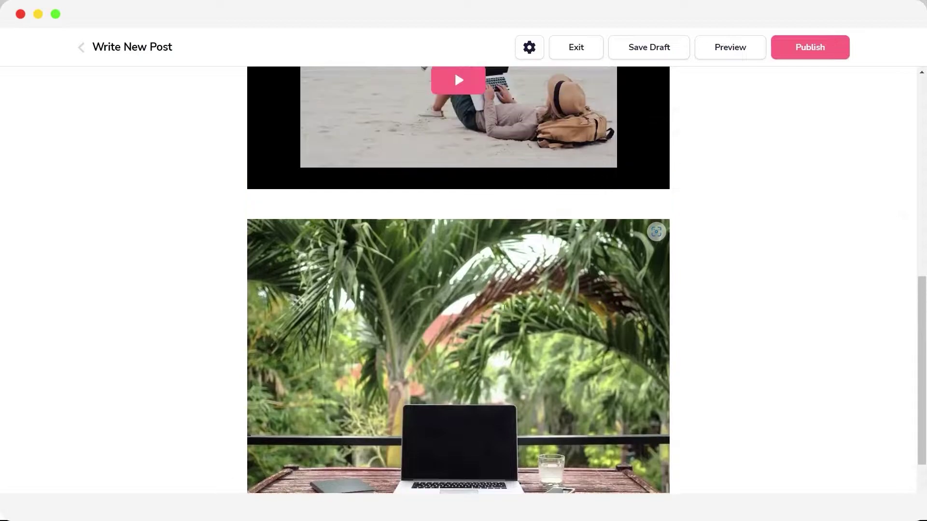
scroll(502, 309, "down", 4)
scroll(502, 309, "down", 5)
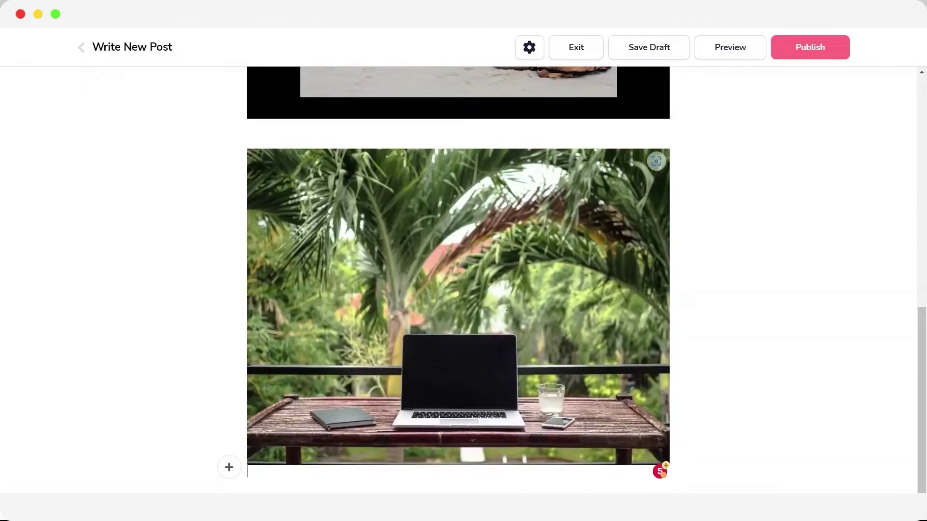
scroll(506, 308, "up", 3)
scroll(512, 313, "up", 4)
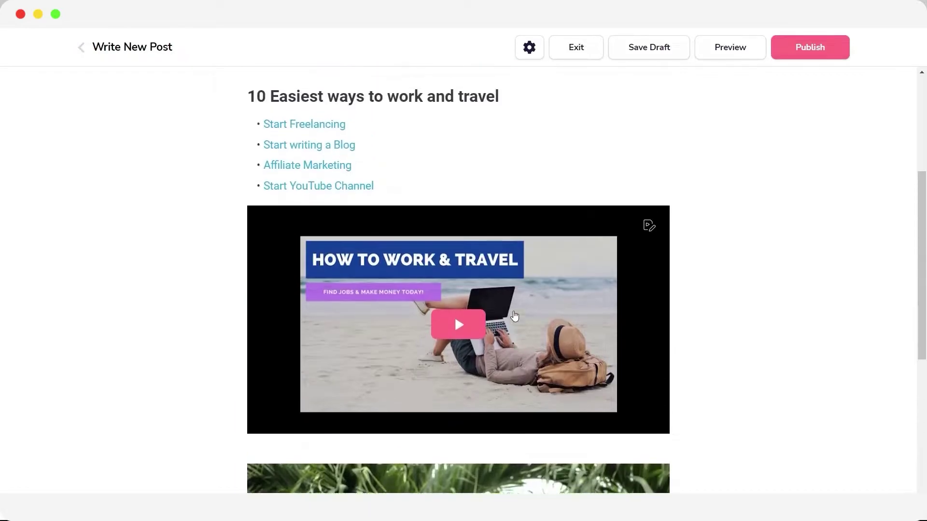
scroll(517, 316, "up", 3)
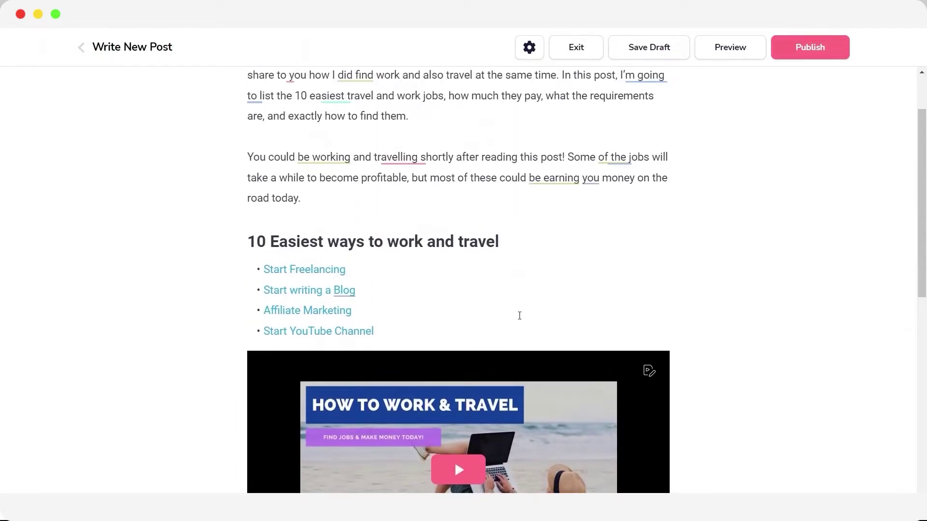
scroll(525, 319, "up", 2)
scroll(480, 314, "down", 3)
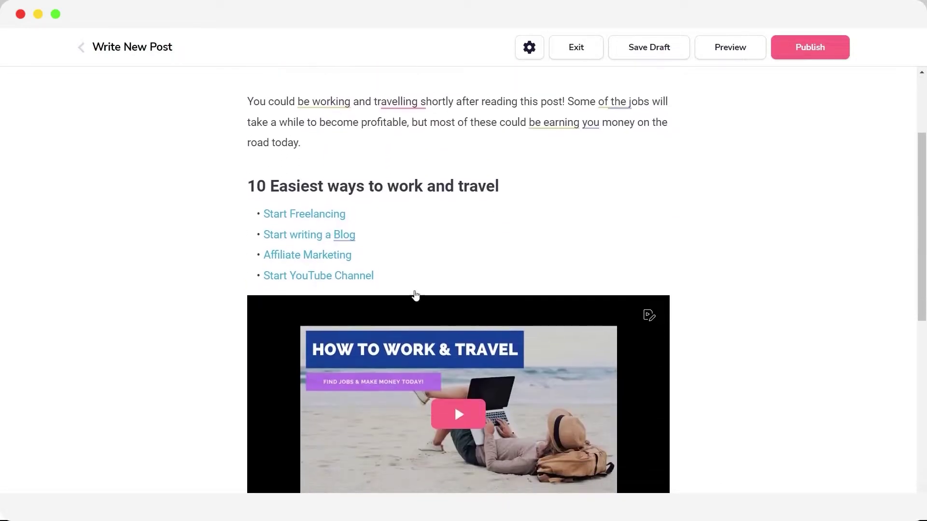
Open the link options for the bullet "Start Freelancing" and close them by saving without an address
left_click_drag(350, 223, 264, 214)
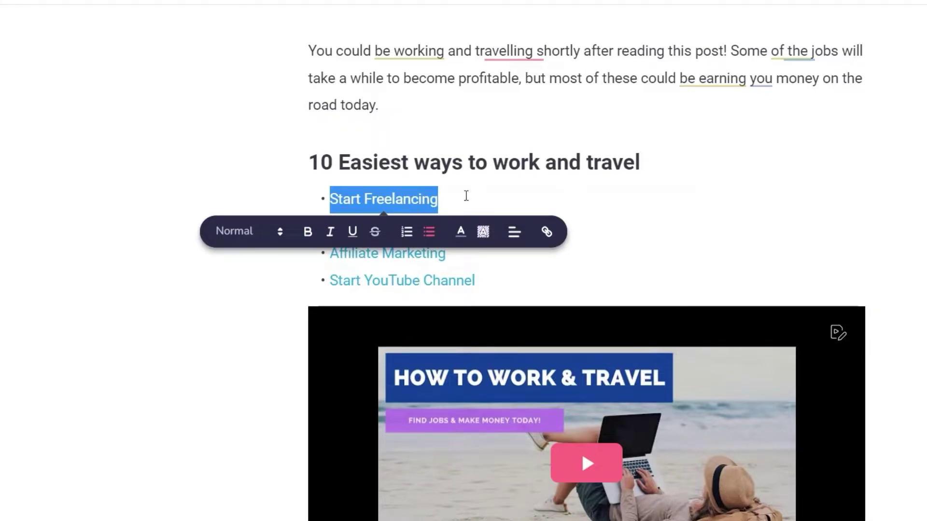
left_click(546, 233)
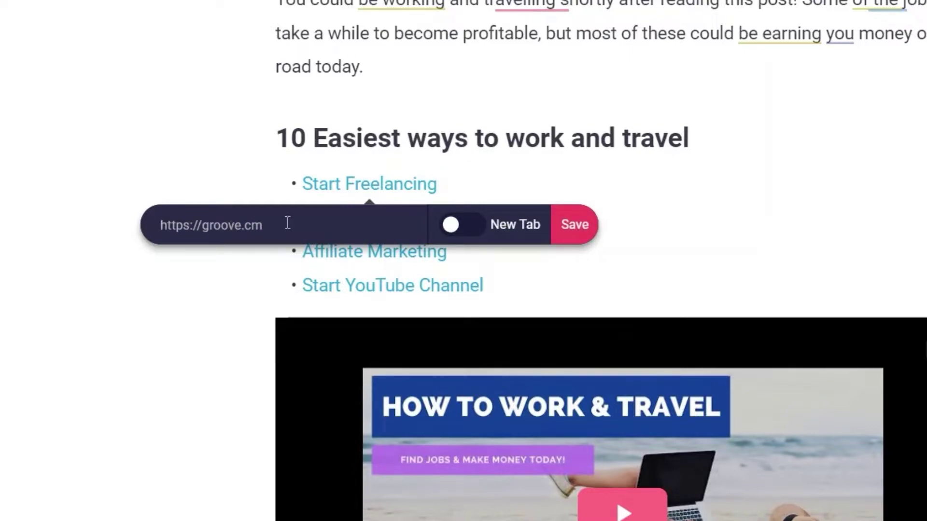
left_click(574, 225)
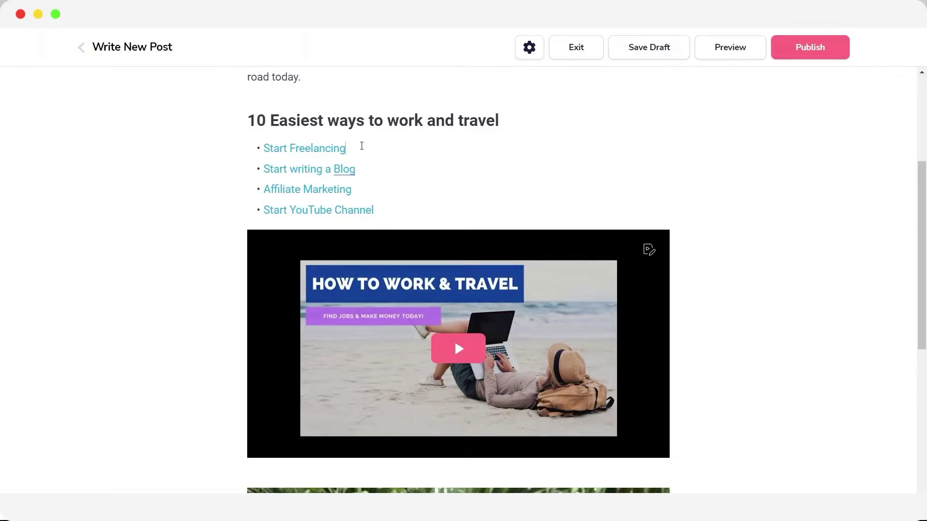
Set the laptop and palm tree photo as the post's featured image in the post settings
scroll(496, 160, "up", 5)
left_click(528, 48)
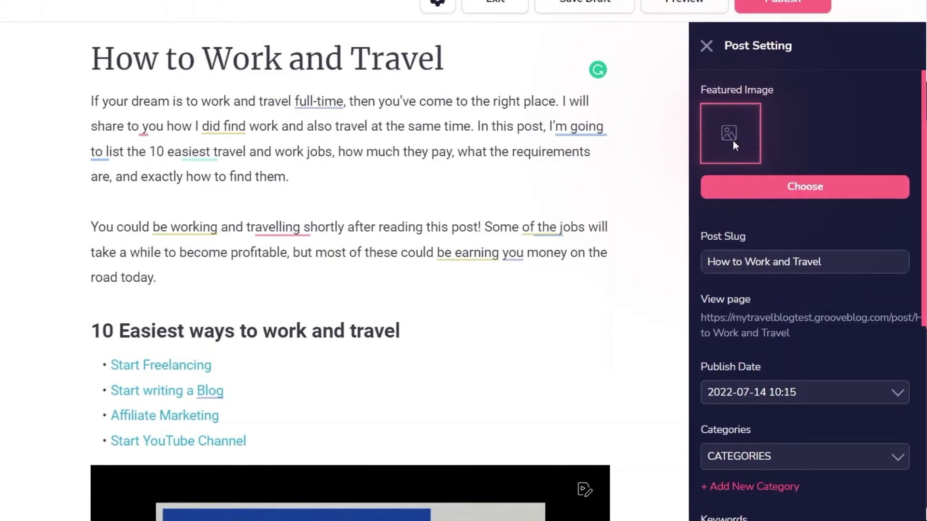
left_click(778, 186)
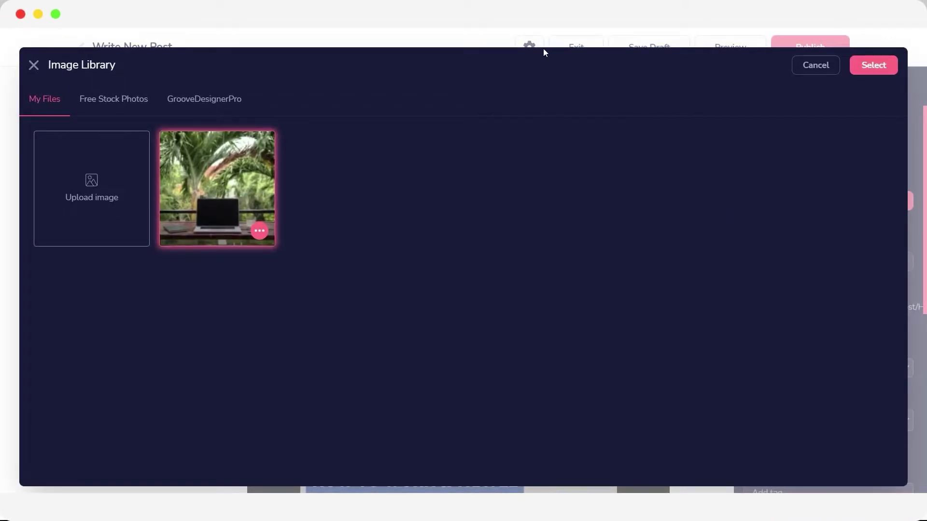
left_click(876, 67)
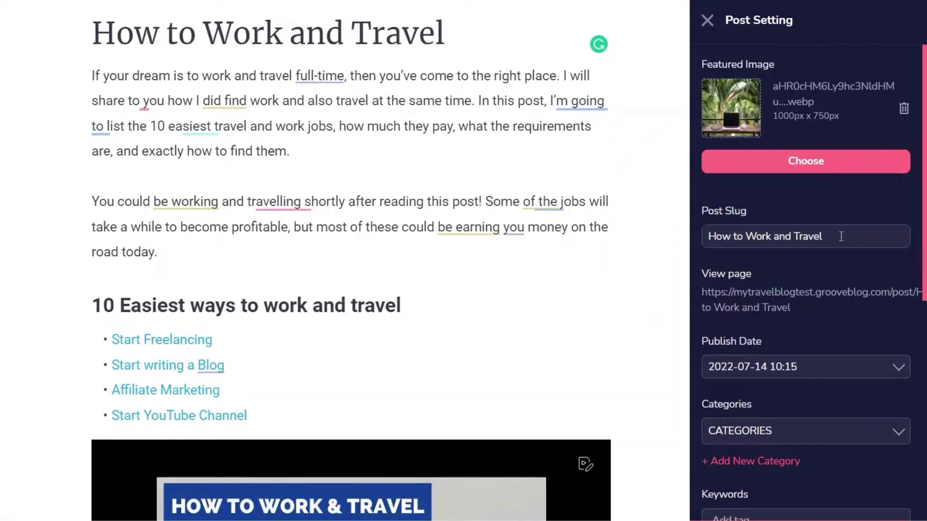
Check the post slug in the post settings
left_click_drag(841, 236, 698, 242)
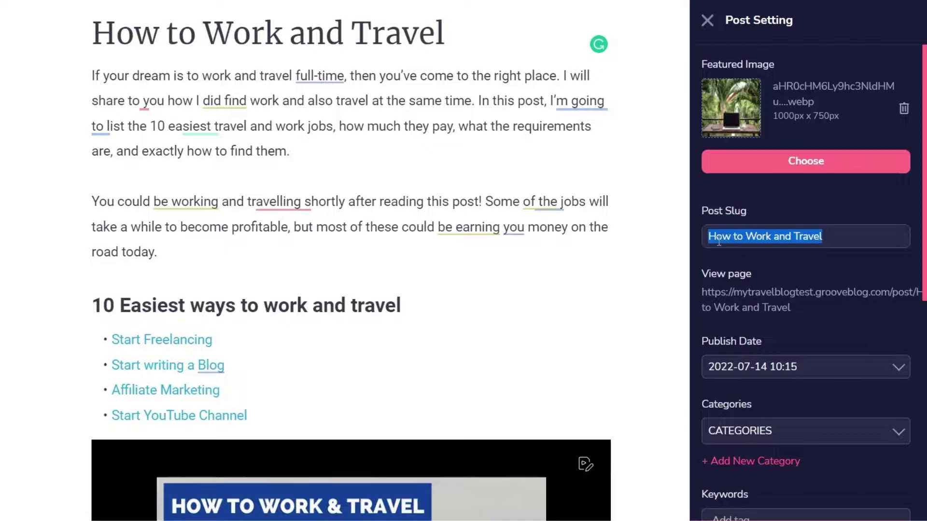
left_click(718, 237)
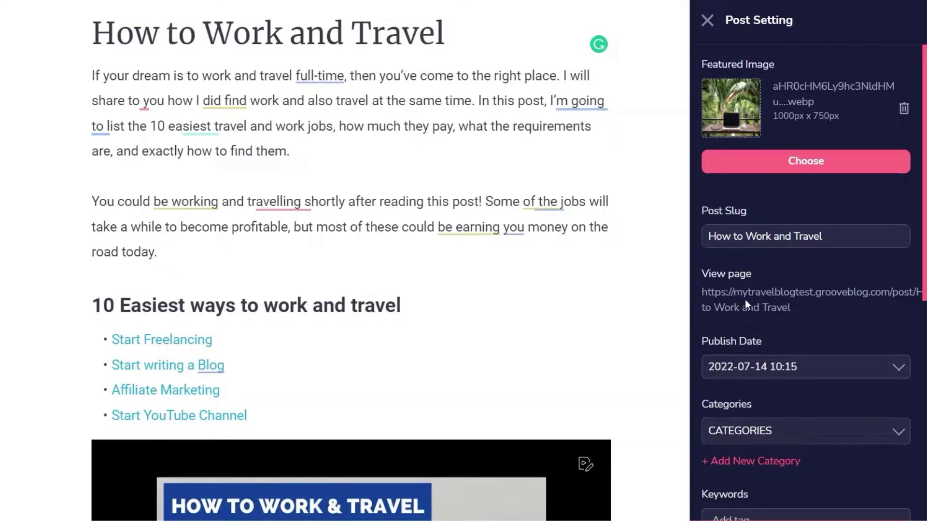
Set the post's publish date to July 17, 2022, keeping the time at 10:15
scroll(796, 294, "down", 1)
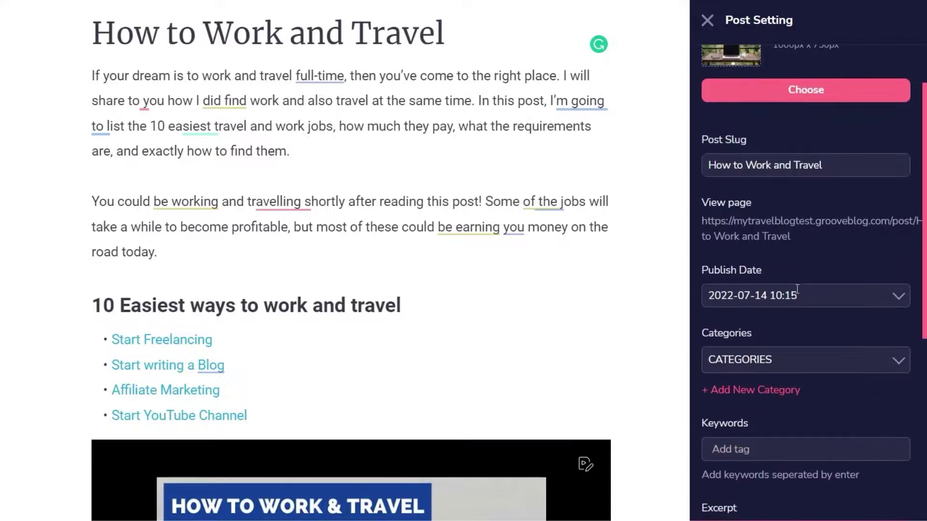
scroll(861, 276, "down", 1)
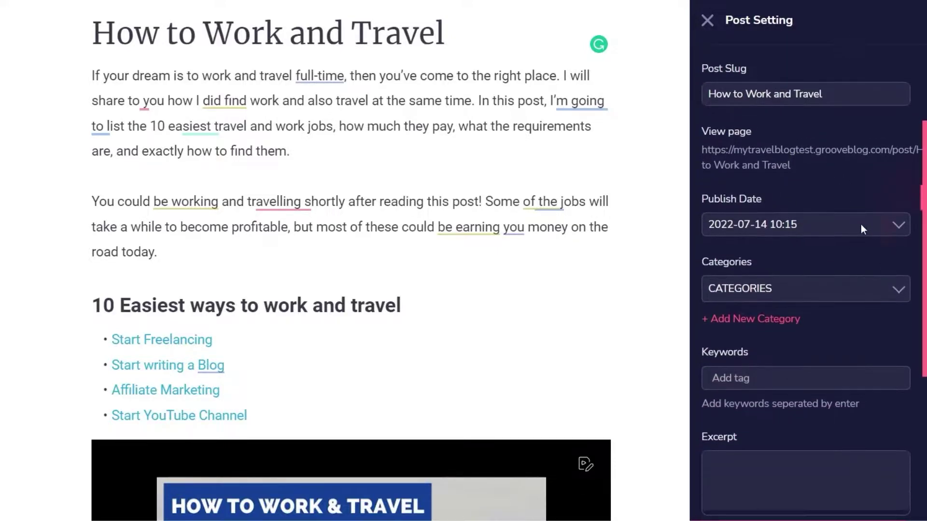
left_click(767, 222)
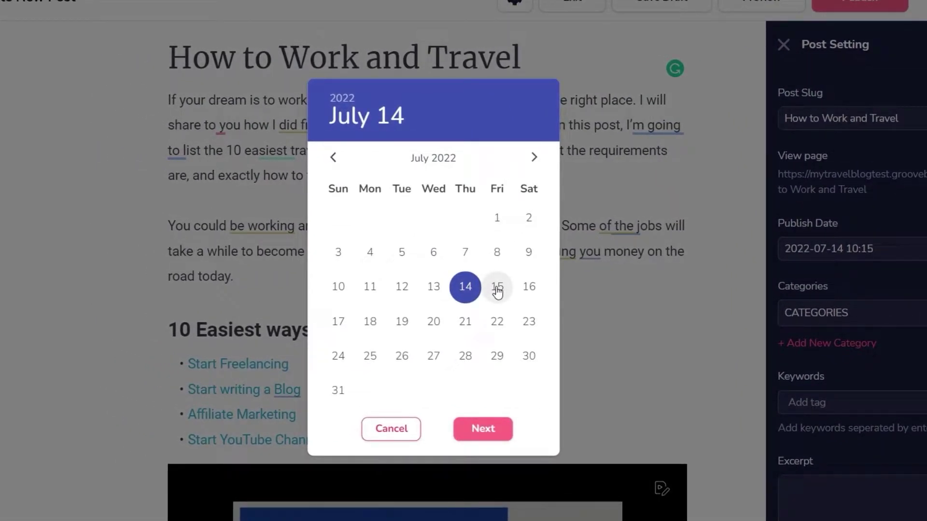
left_click(338, 325)
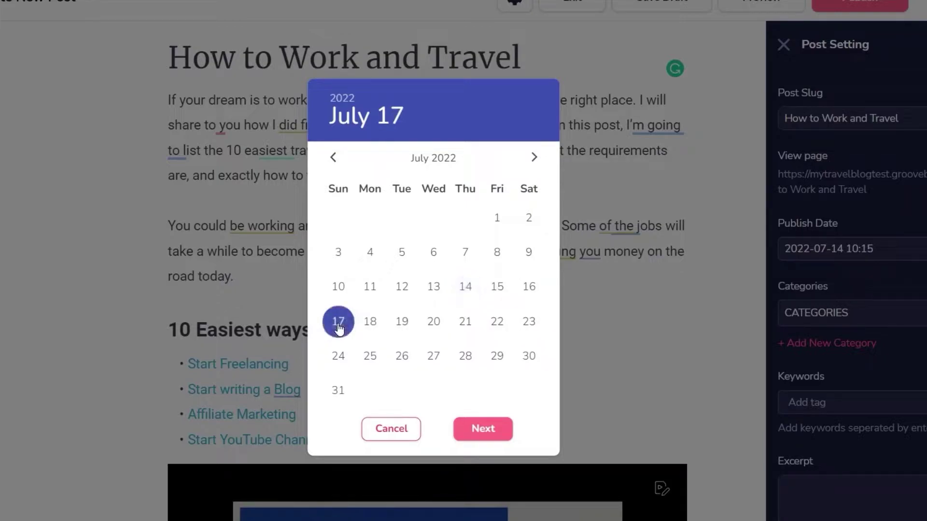
left_click(483, 431)
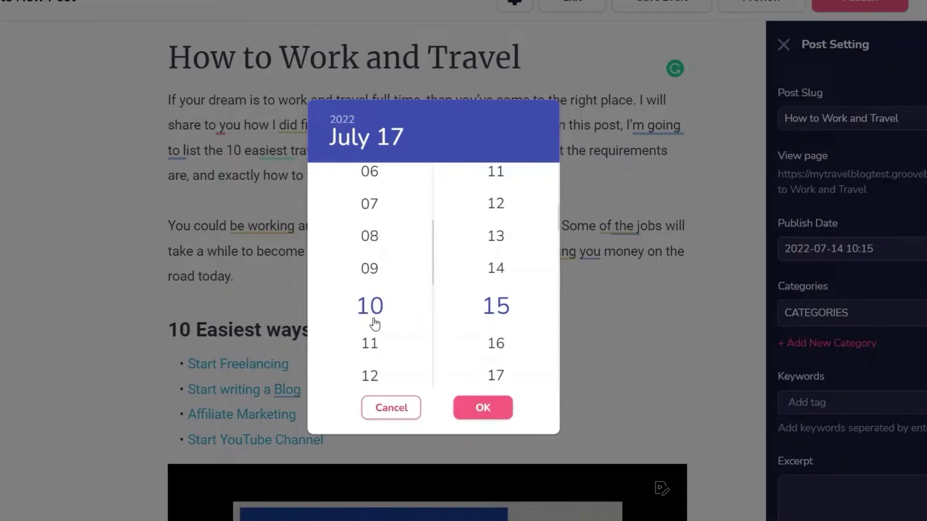
left_click(489, 414)
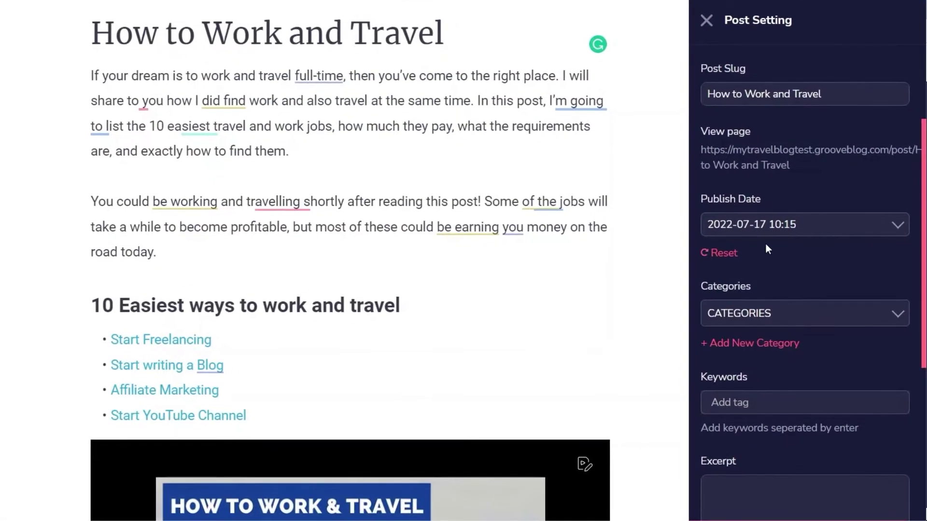
Assign the post to the "TIPS & TRICKS" category and close the category list
scroll(803, 271, "down", 2)
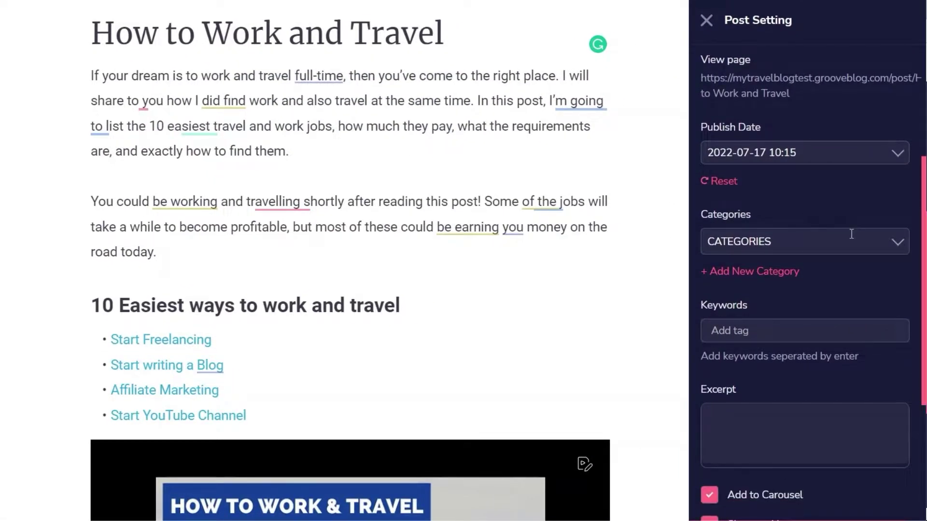
left_click(897, 249)
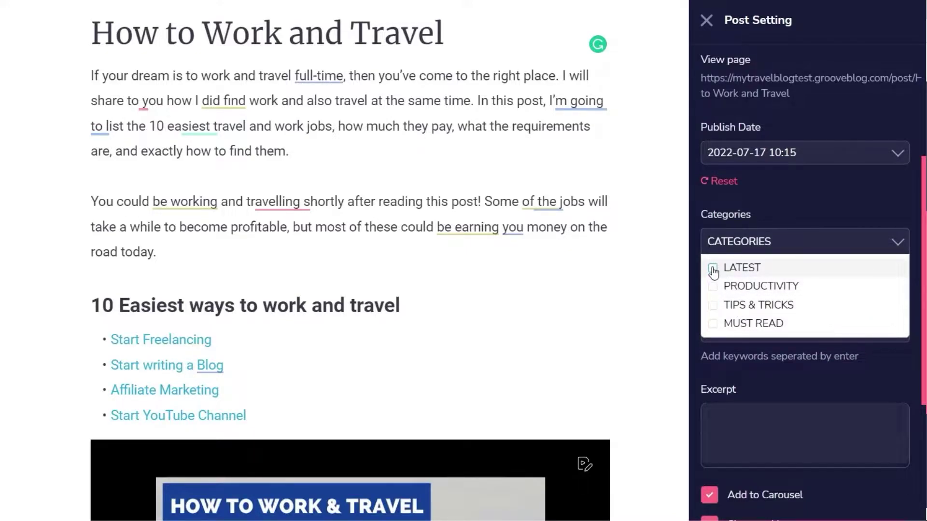
left_click(713, 306)
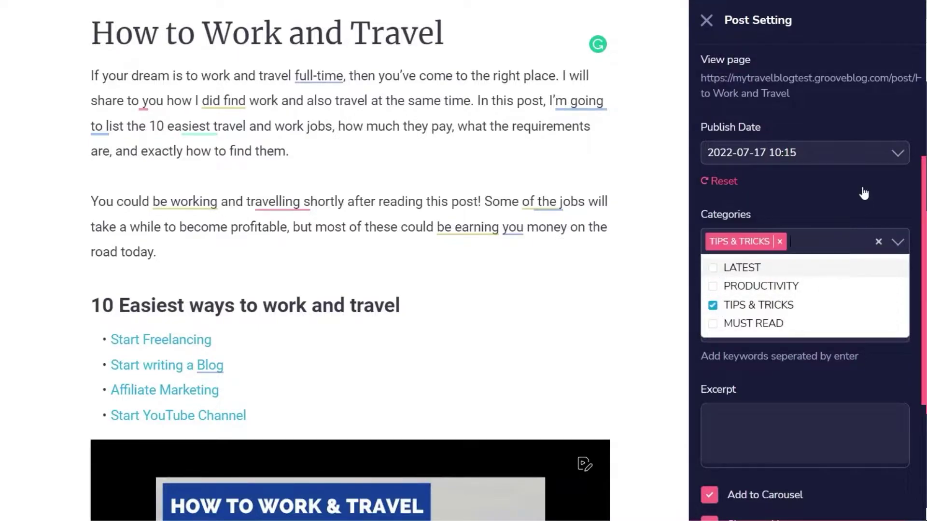
left_click(838, 202)
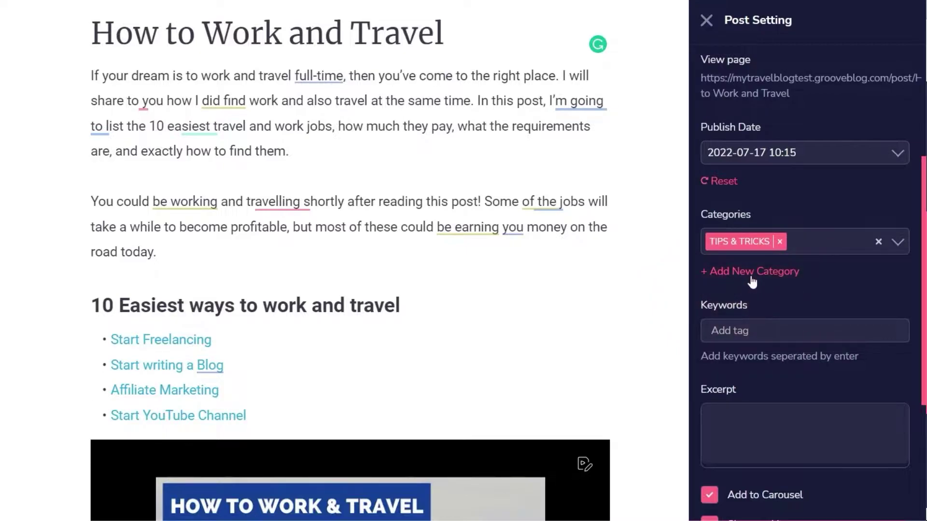
Review the keywords, excerpt, carousel, homepage and comment options in the post settings
scroll(767, 326, "down", 1)
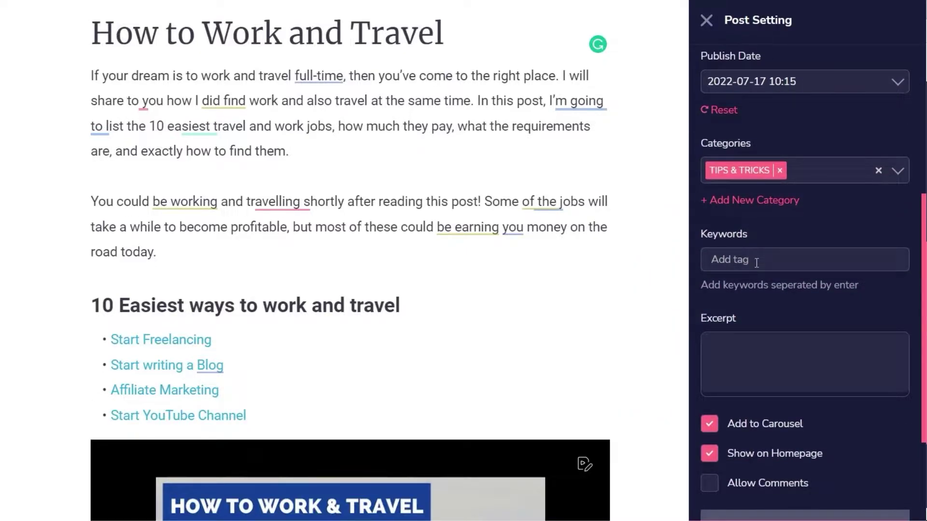
left_click(756, 262)
left_click(824, 351)
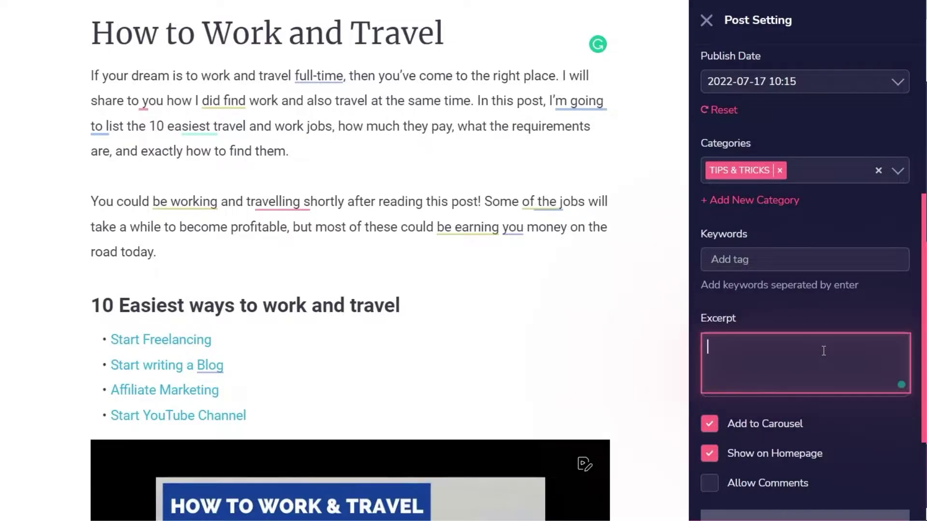
scroll(822, 350, "down", 1)
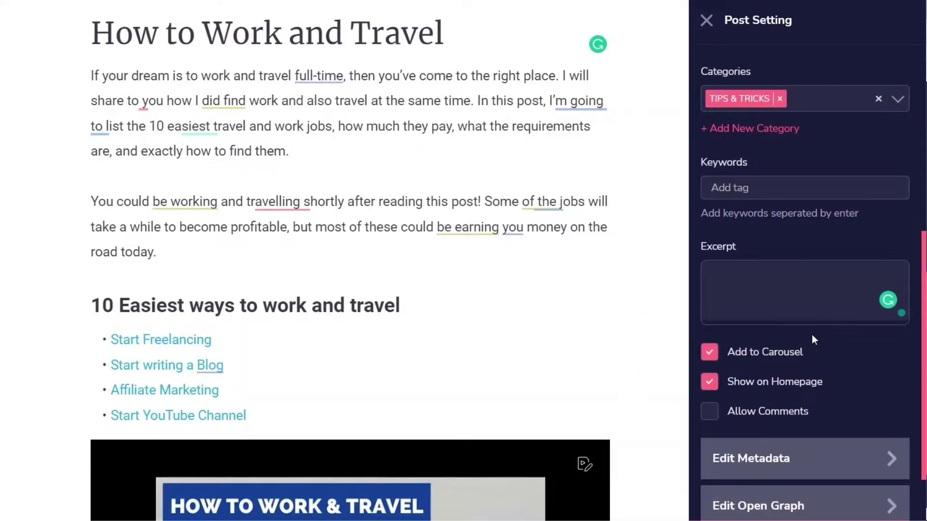
scroll(812, 335, "down", 1)
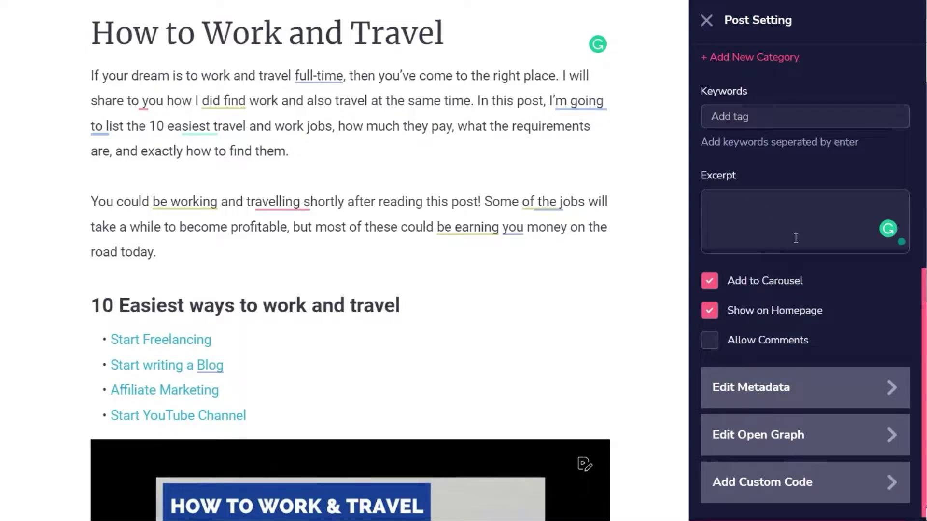
scroll(836, 246, "down", 1)
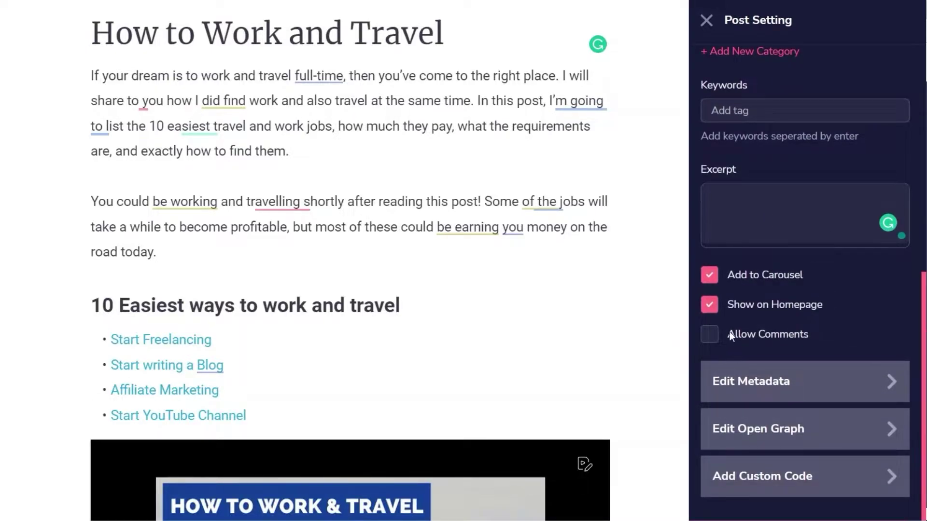
left_click(708, 341)
left_click(708, 341)
Expand the post's metadata section and review its title, description and keyword fields
left_click(816, 384)
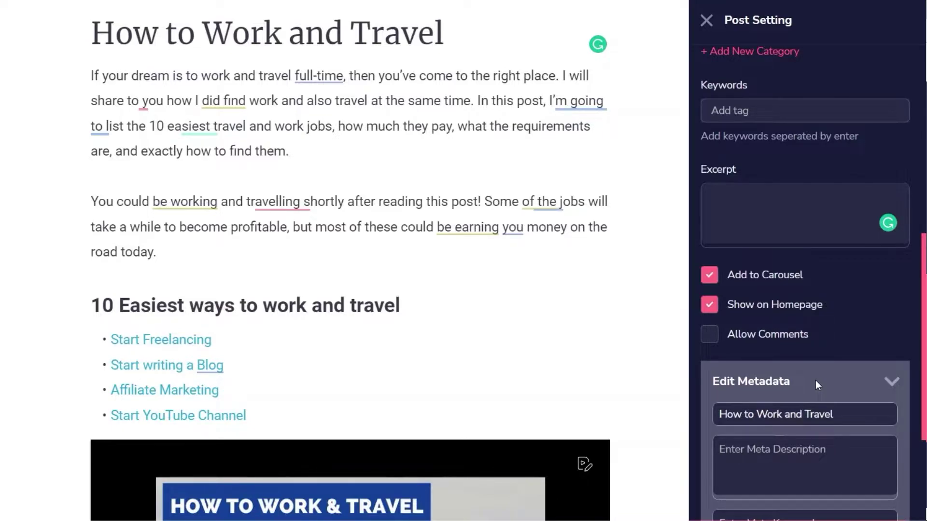
scroll(839, 458, "down", 3)
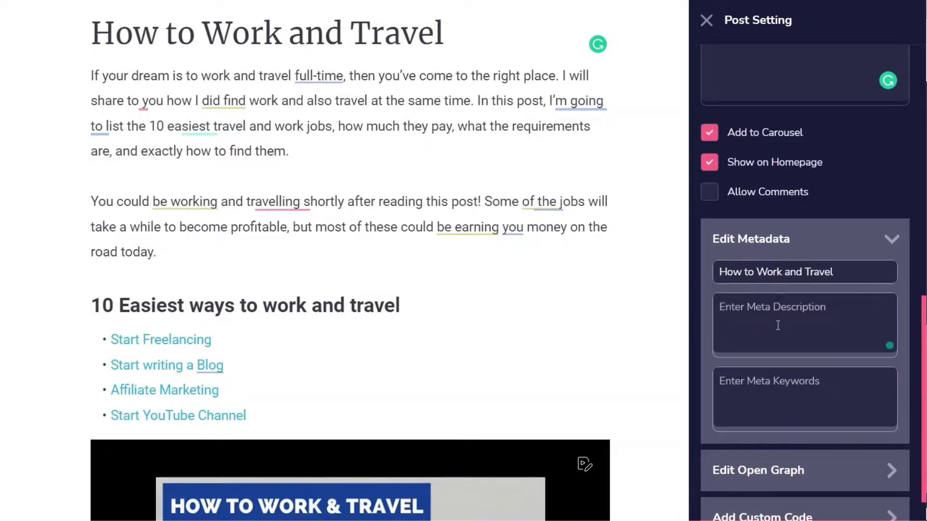
scroll(777, 325, "down", 1)
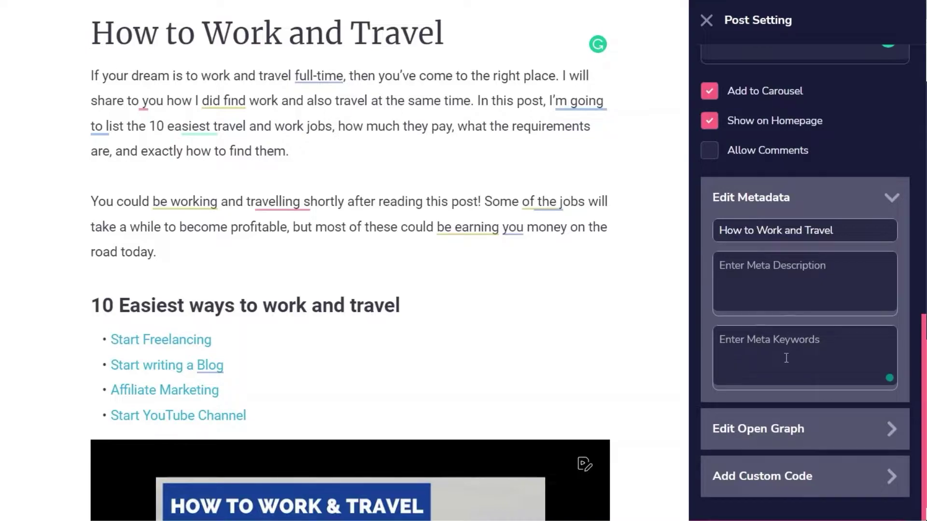
Expand the post's Open Graph settings and set the OG type to blog
left_click(786, 432)
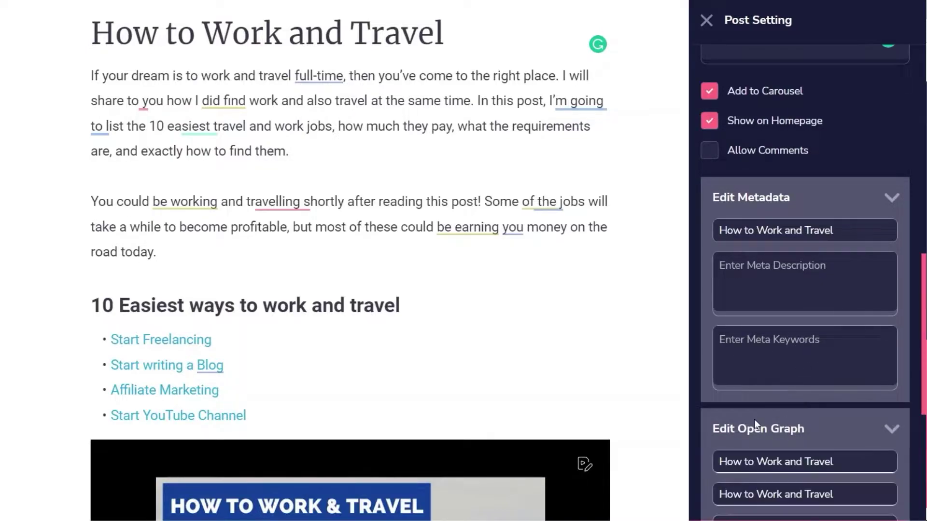
scroll(823, 399, "down", 2)
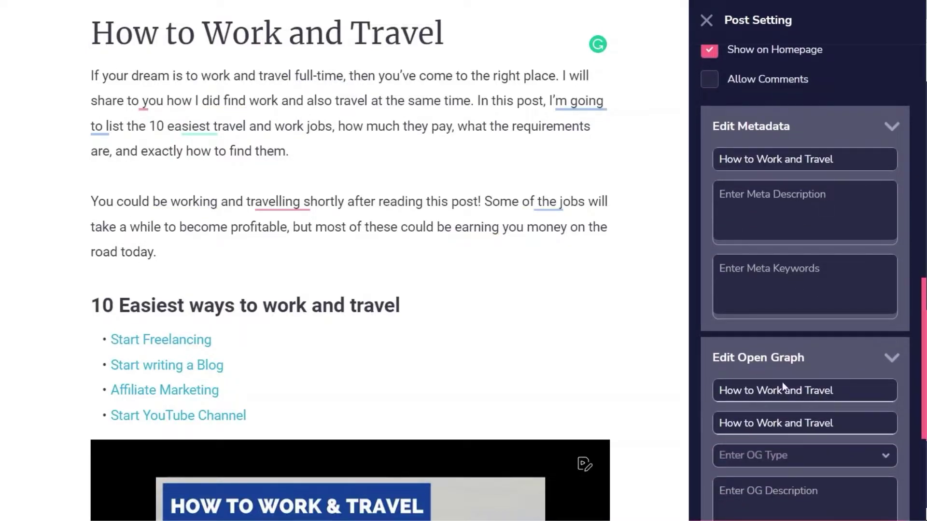
scroll(786, 386, "down", 3)
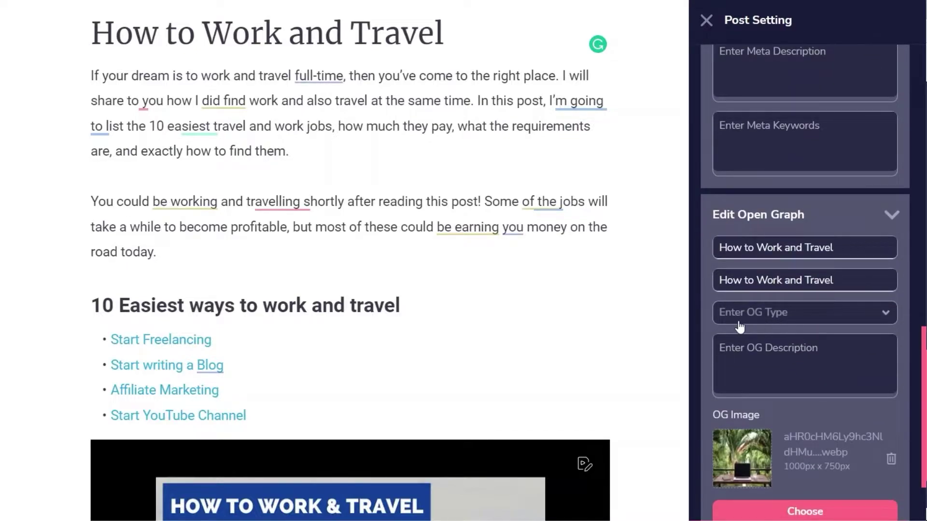
left_click(857, 321)
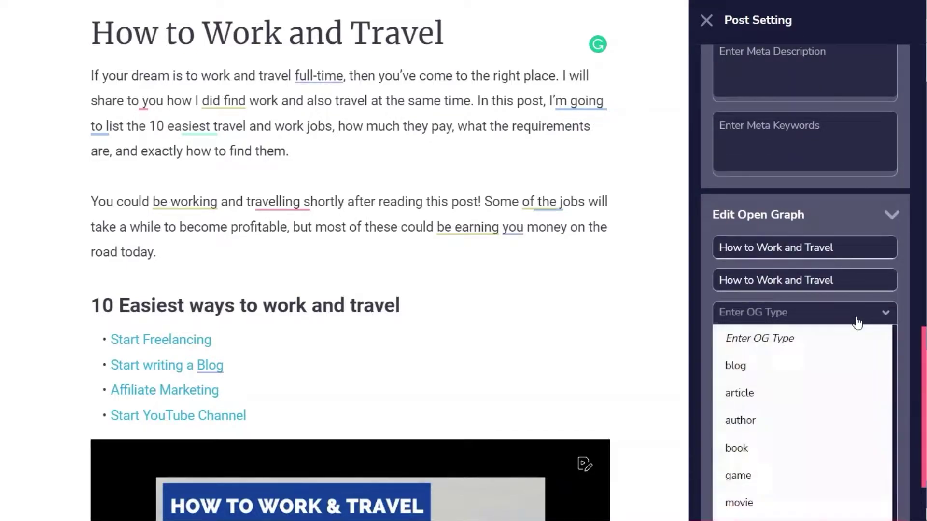
left_click(771, 370)
left_click(769, 364)
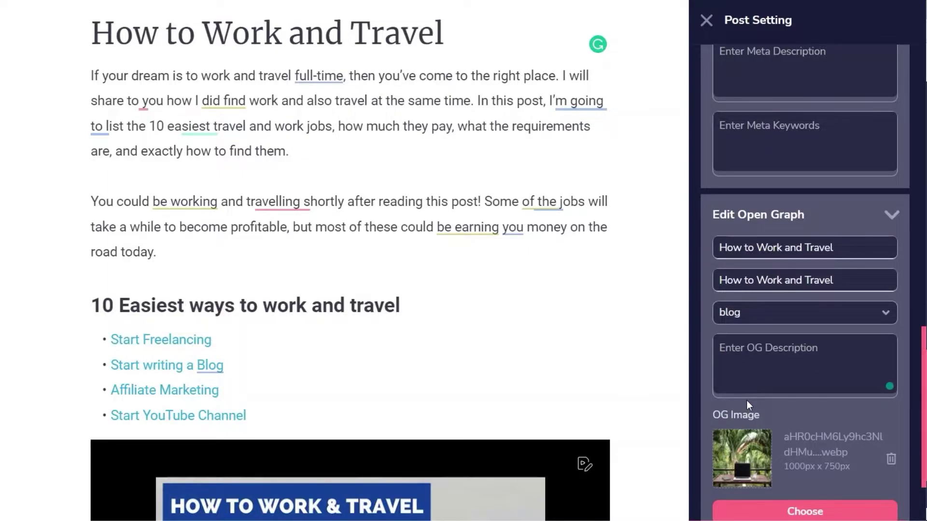
Check the OG image and expand the custom code section of the post settings
scroll(811, 405, "down", 2)
left_click(774, 439)
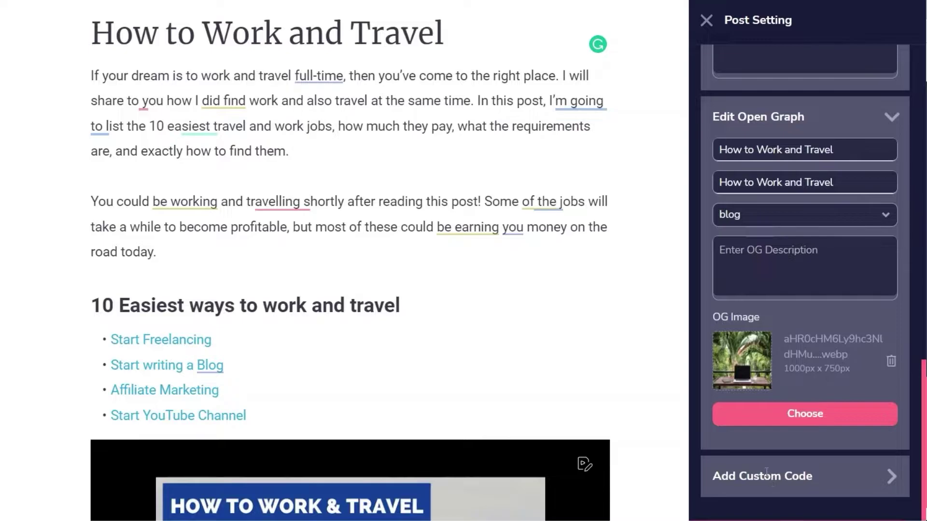
left_click(767, 483)
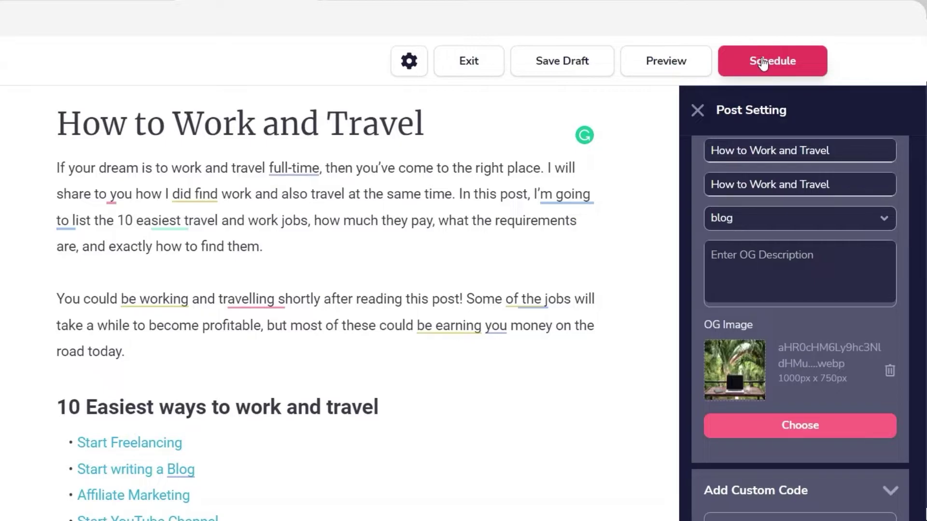
Schedule the "How to Work and Travel" post and leave the editor, saving the changes
left_click(762, 62)
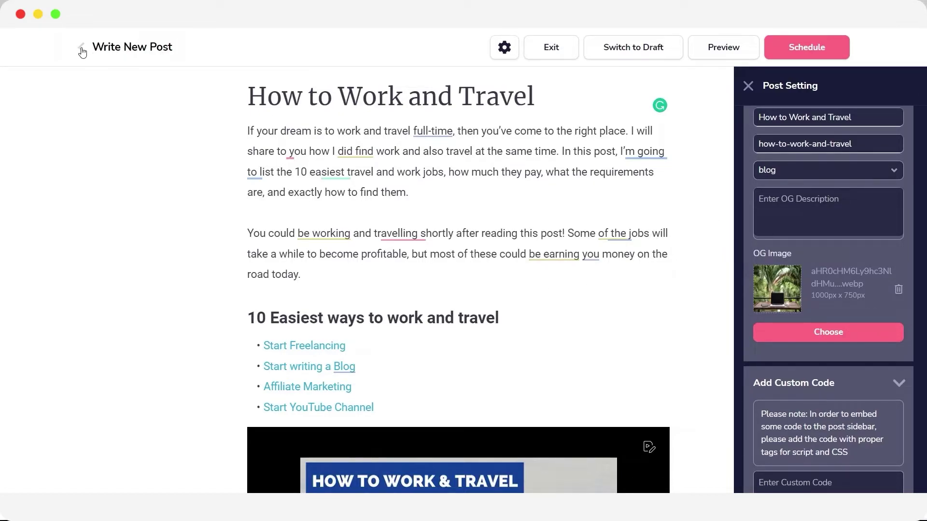
left_click(82, 49)
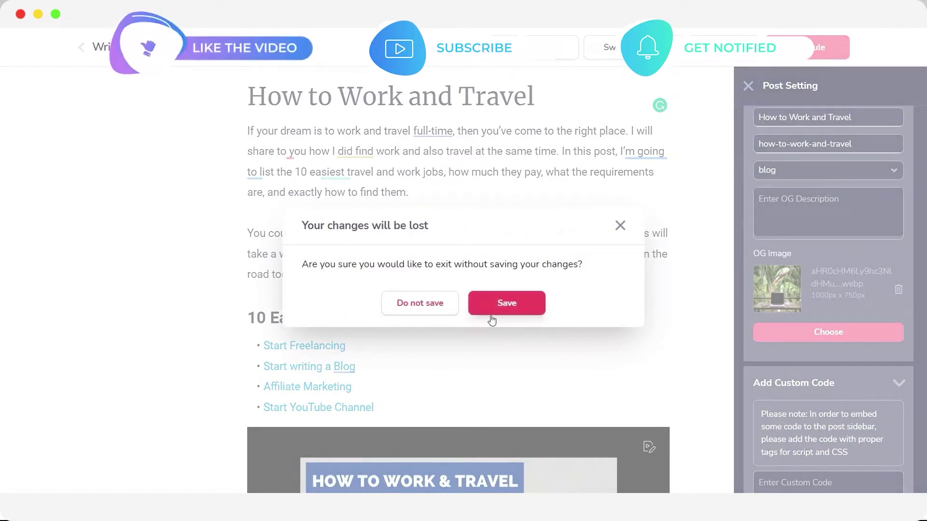
left_click(527, 301)
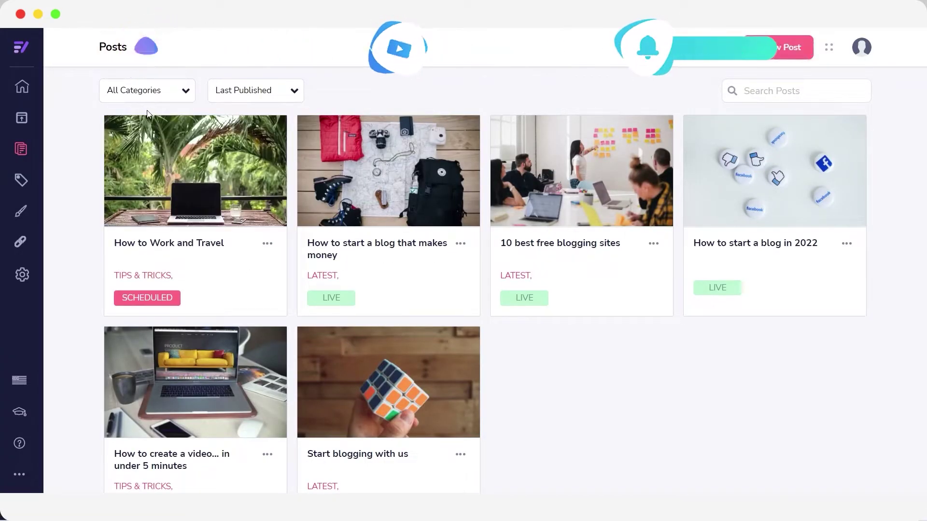
Check the options of the "How to Work and Travel" post and the category and status filters for the posts
mouse_move(273, 182)
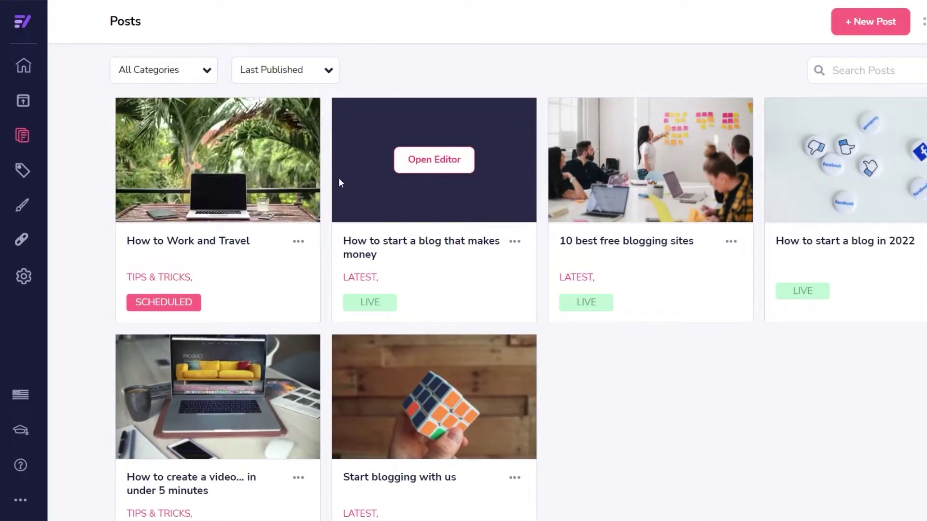
mouse_move(372, 194)
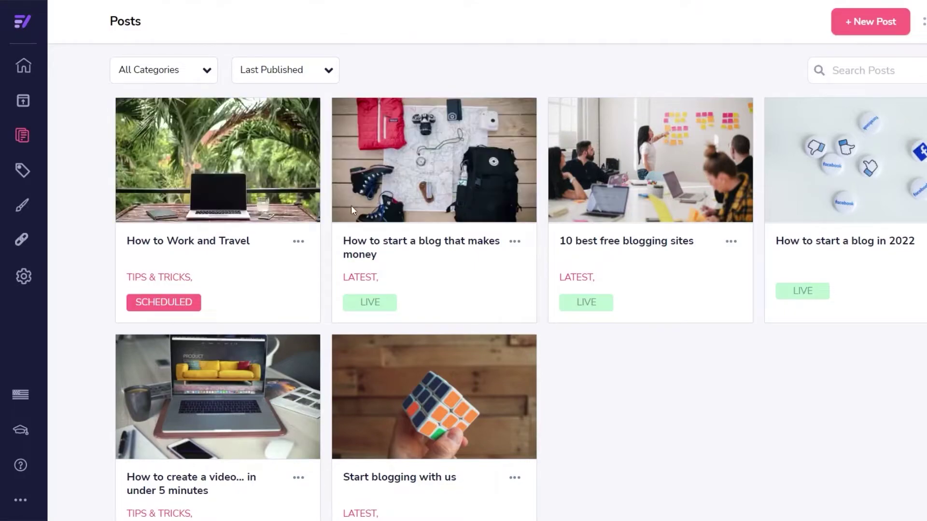
left_click(295, 241)
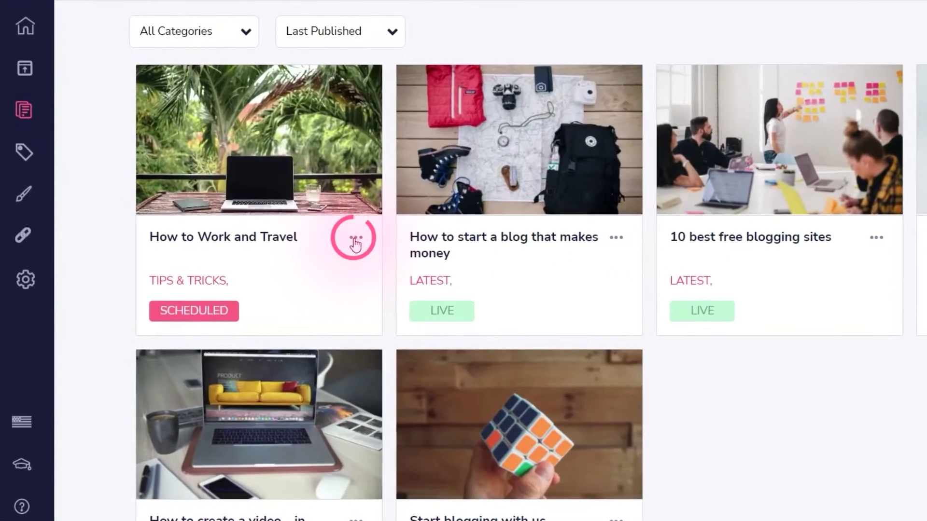
left_click(356, 239)
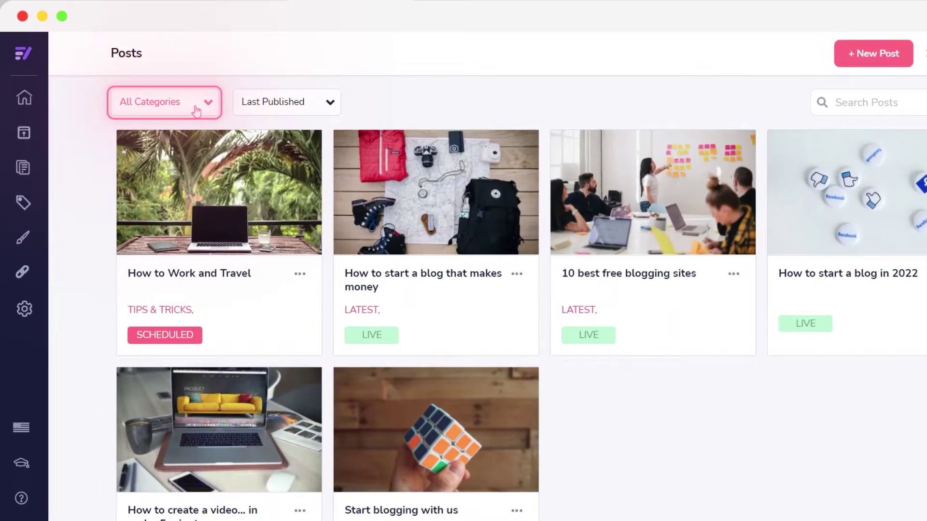
left_click(196, 111)
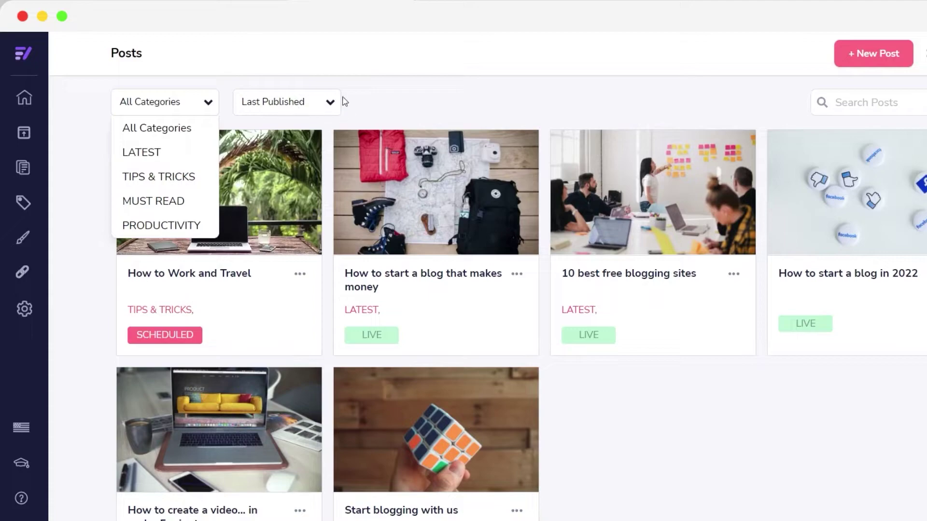
left_click(282, 112)
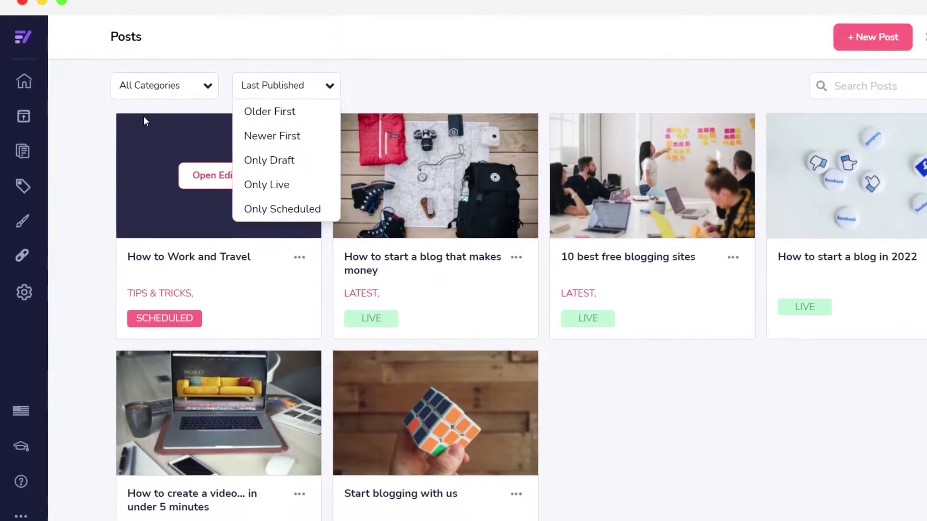
Go to the blog's Categories page
left_click(29, 53)
left_click(31, 19)
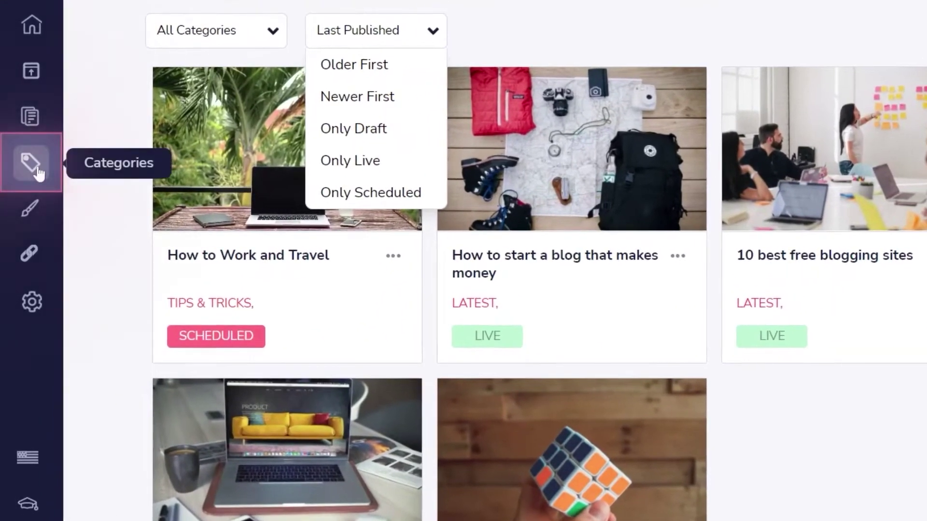
left_click(23, 169)
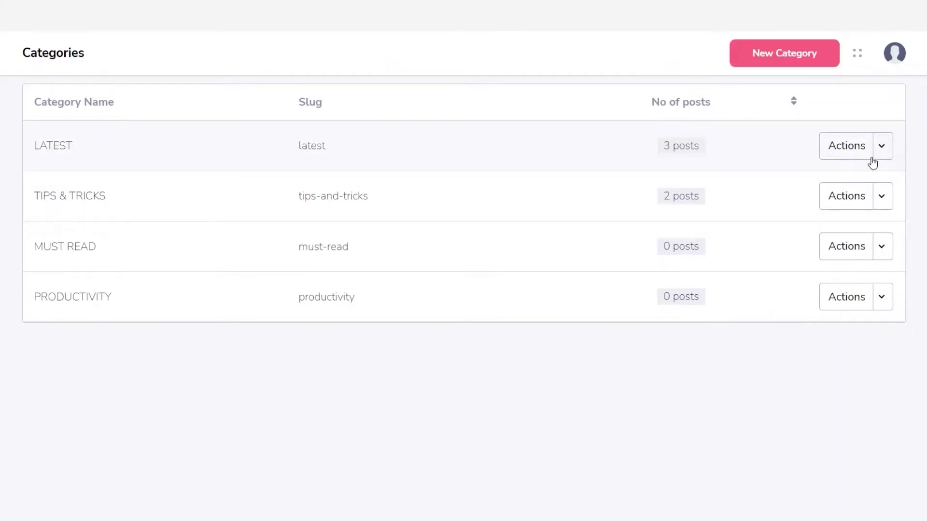
Rename the PRODUCTIVITY category to "Test", keep its slug, and save the category
left_click(883, 301)
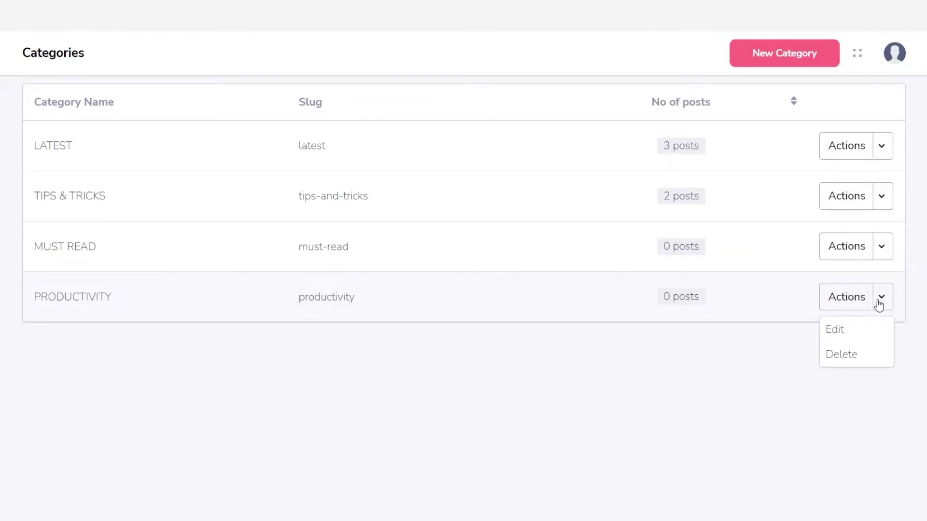
left_click(860, 338)
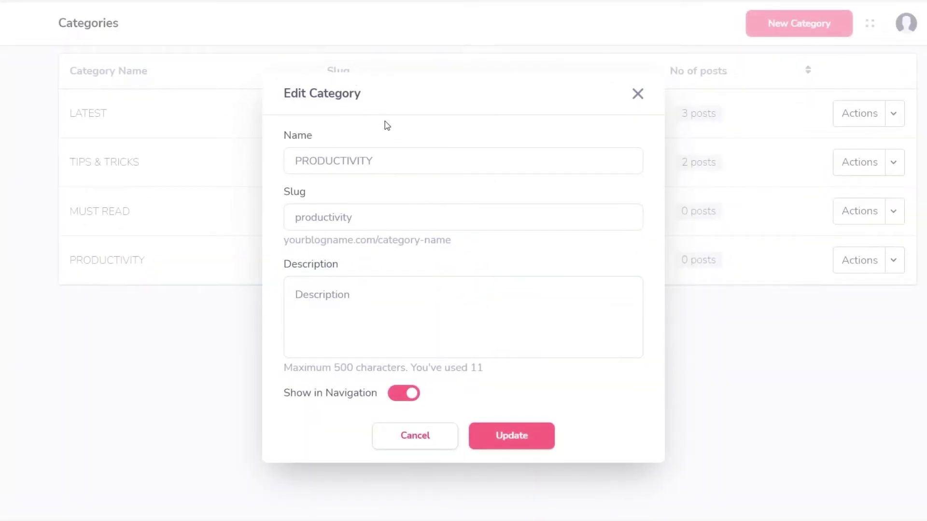
left_click_drag(419, 159, 247, 159)
key("BackSpace")
type("Test")
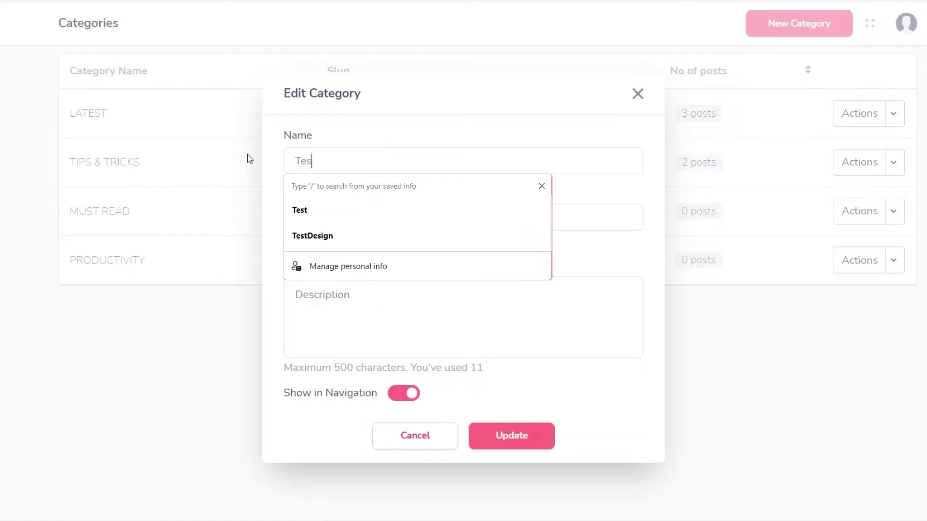
left_click(618, 184)
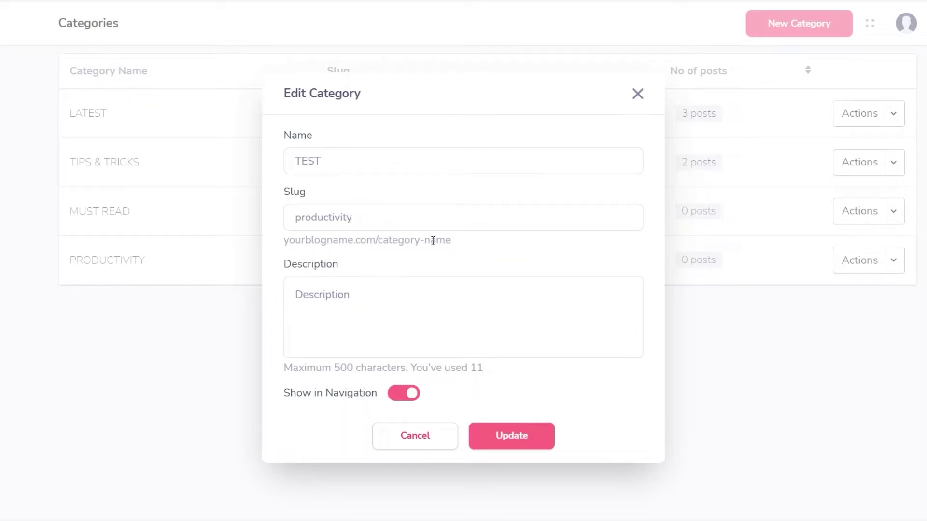
left_click_drag(457, 246, 379, 247)
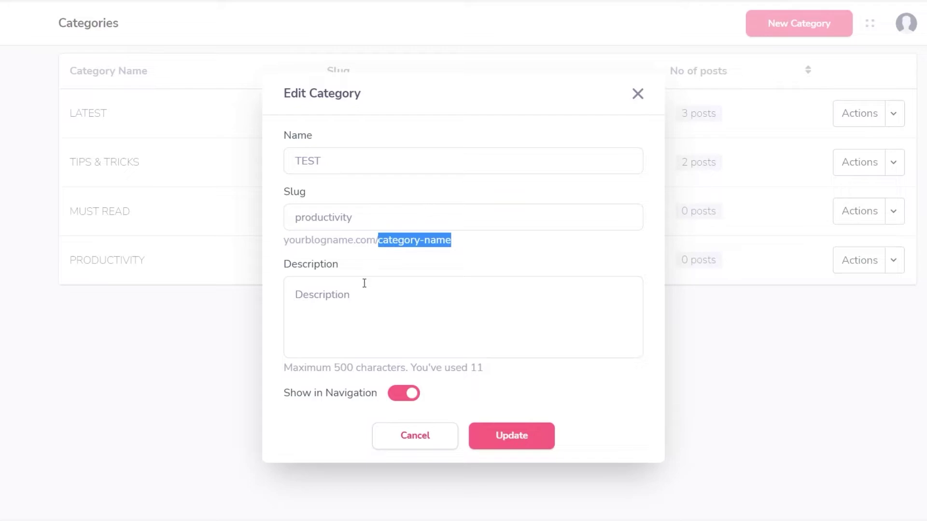
left_click(379, 310)
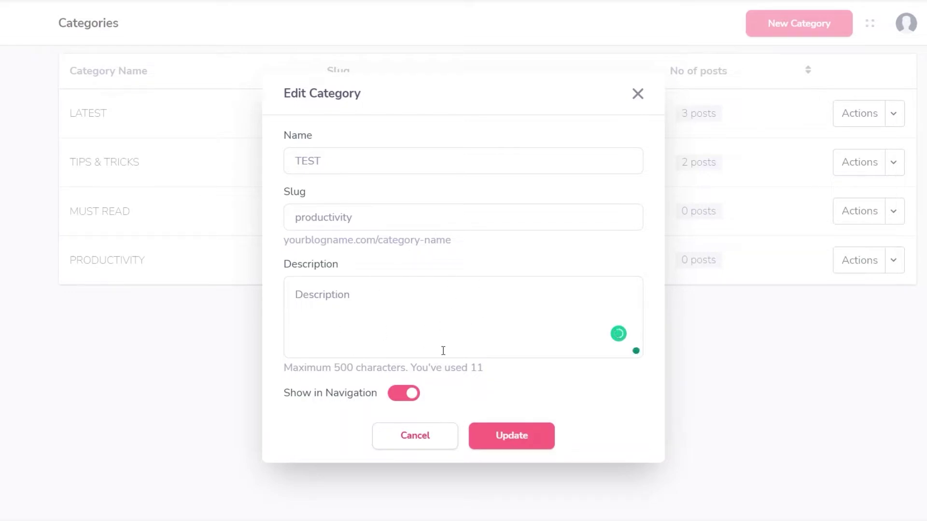
left_click(520, 444)
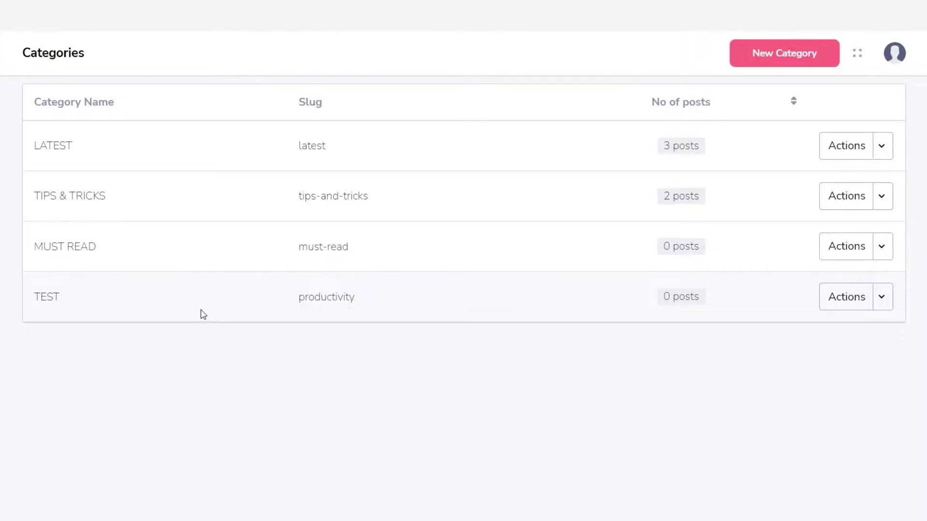
Delete the TEST category with the slug "productivity" and confirm the deletion
left_click(881, 304)
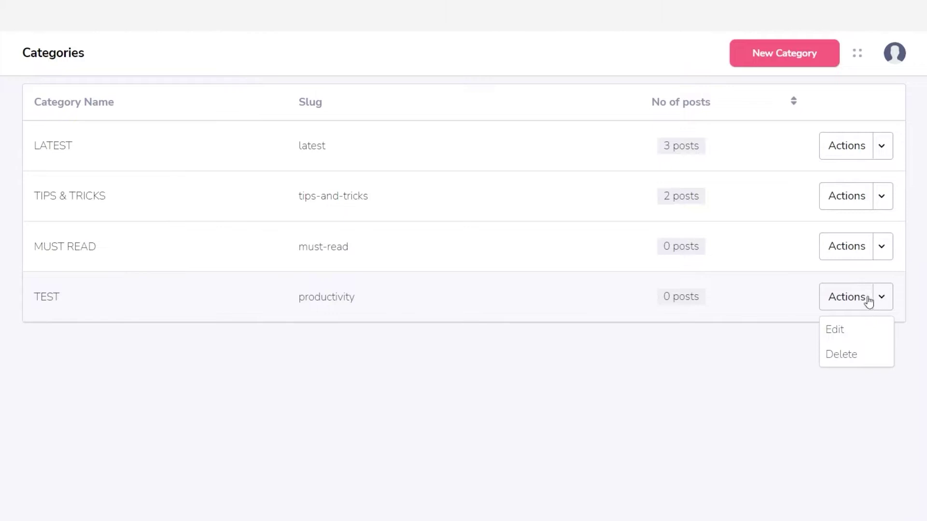
left_click(854, 357)
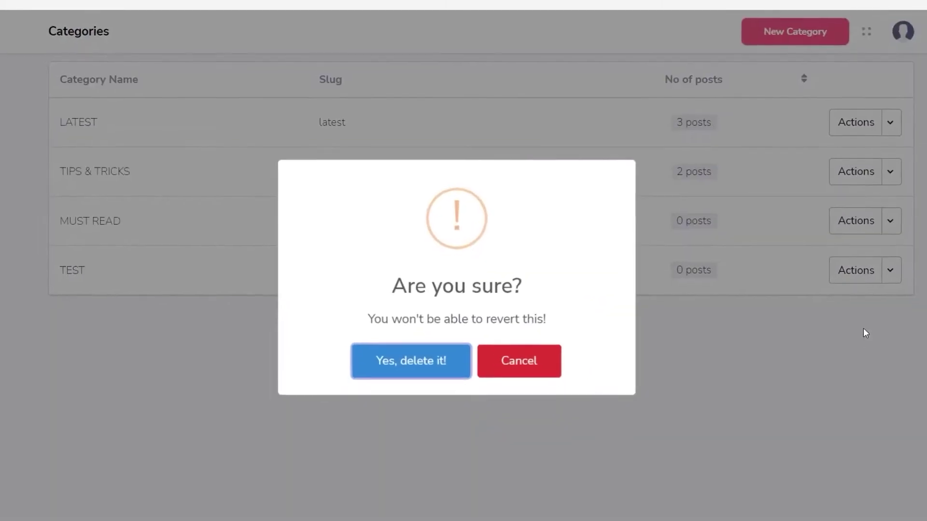
left_click(425, 351)
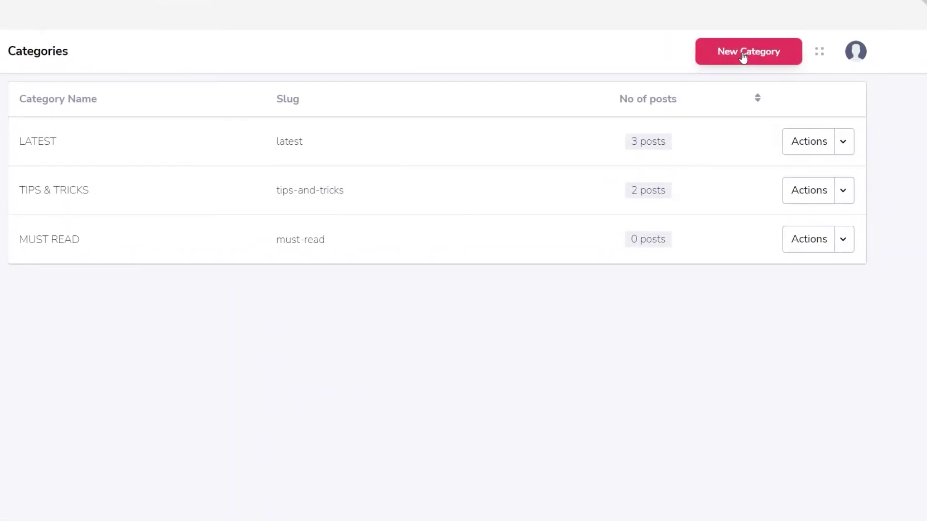
Create a new category named "TEST" with the description text "Description" and save it
left_click(742, 56)
left_click(293, 191)
type("TEST")
left_click(427, 315)
type("Description")
left_click(514, 438)
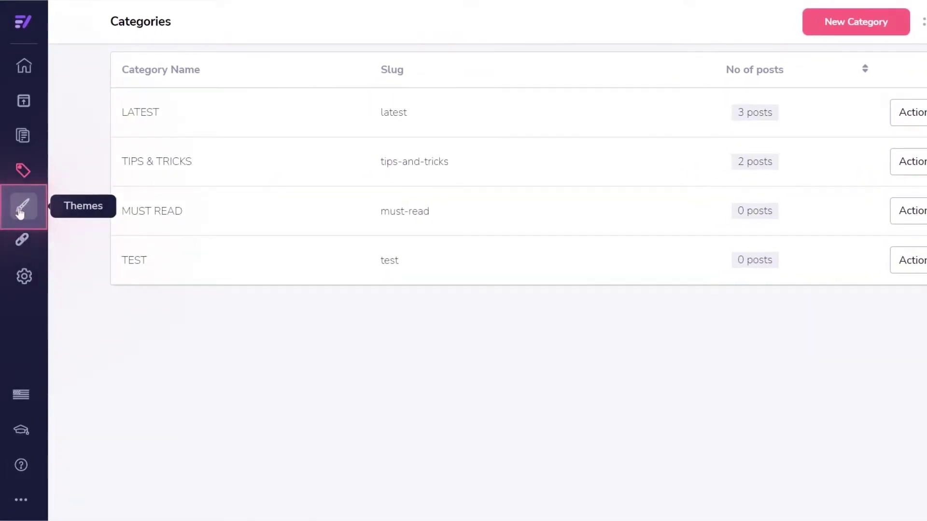
Open the GrooveBlog Classic theme for customizing and hide the customization settings to reveal the full preview
left_click(20, 212)
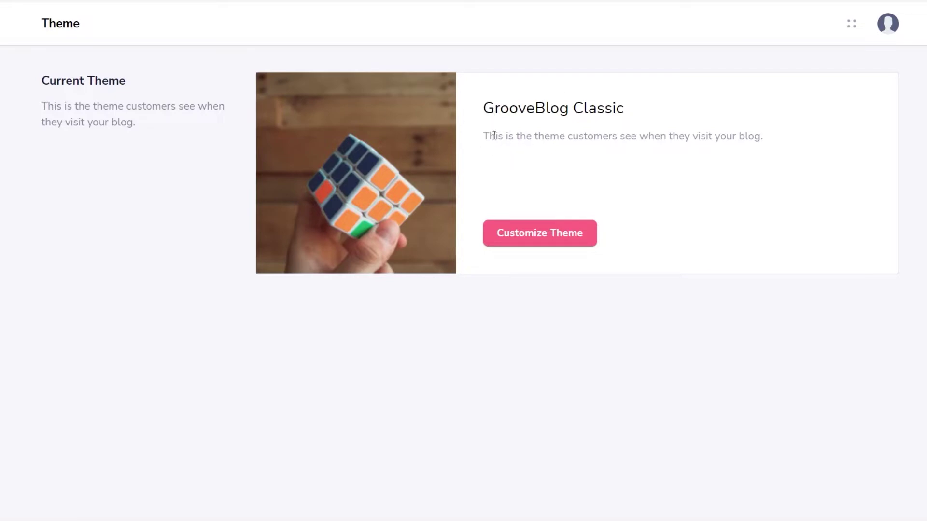
left_click(562, 235)
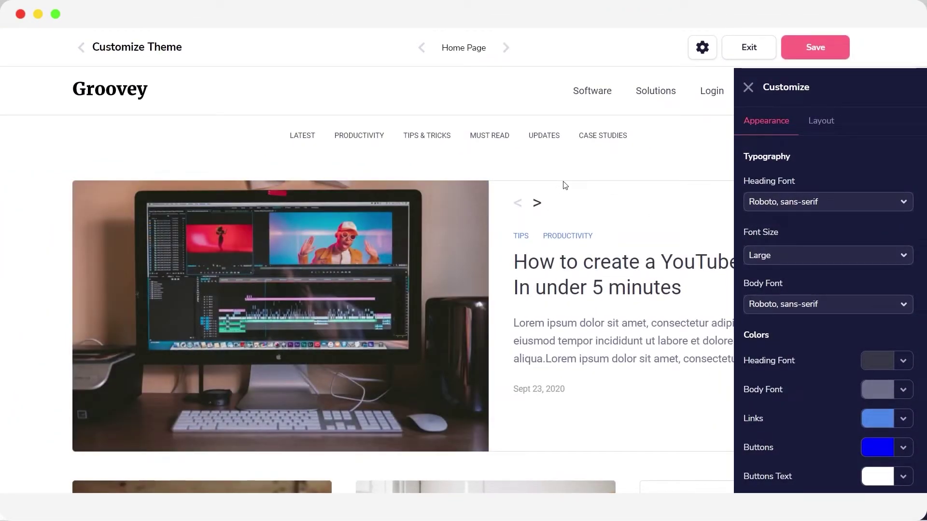
scroll(505, 182, "down", 5)
left_click(748, 88)
Look through the theme's home page preview, from the header down to the post cards and popular posts
scroll(555, 179, "up", 5)
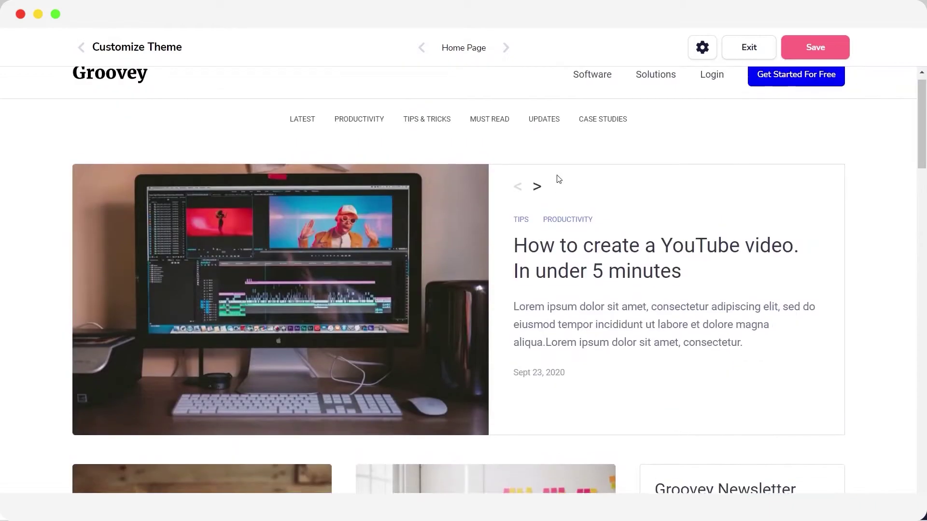
scroll(555, 178, "down", 5)
scroll(555, 178, "up", 5)
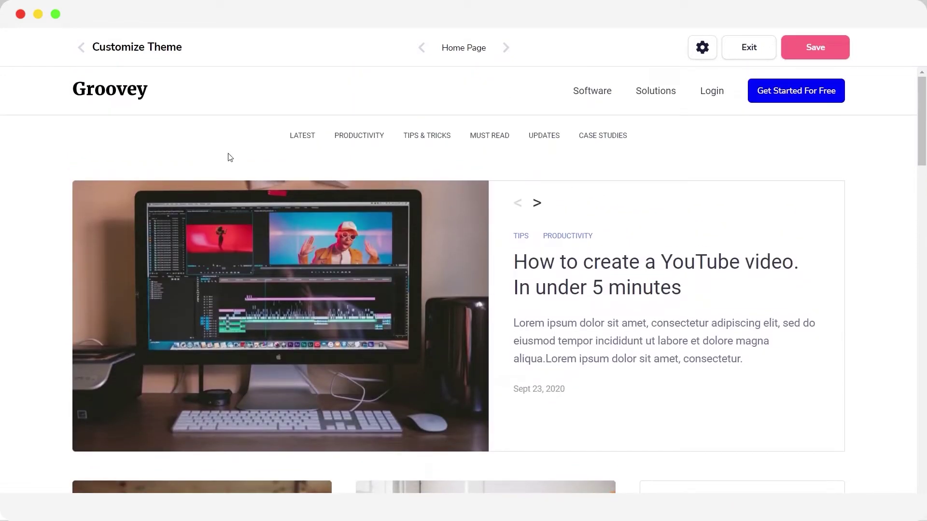
scroll(513, 154, "down", 6)
scroll(512, 153, "down", 15)
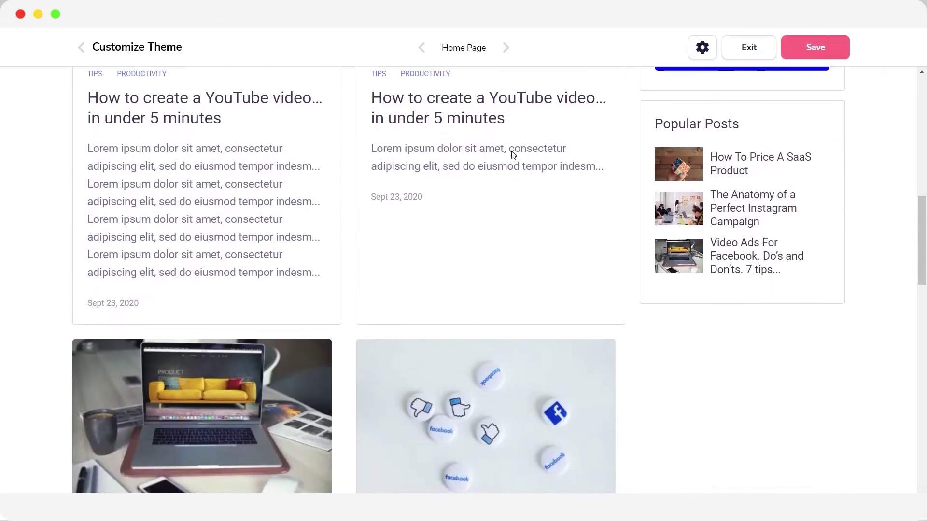
scroll(513, 153, "up", 20)
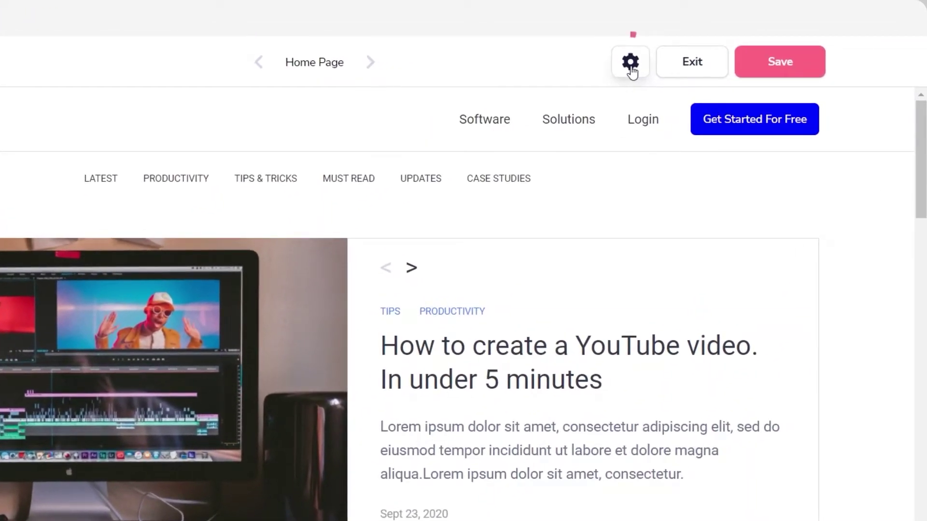
Set the theme's heading font to "Nunito Sans, sans-serif" and the font size to Medium
left_click(631, 70)
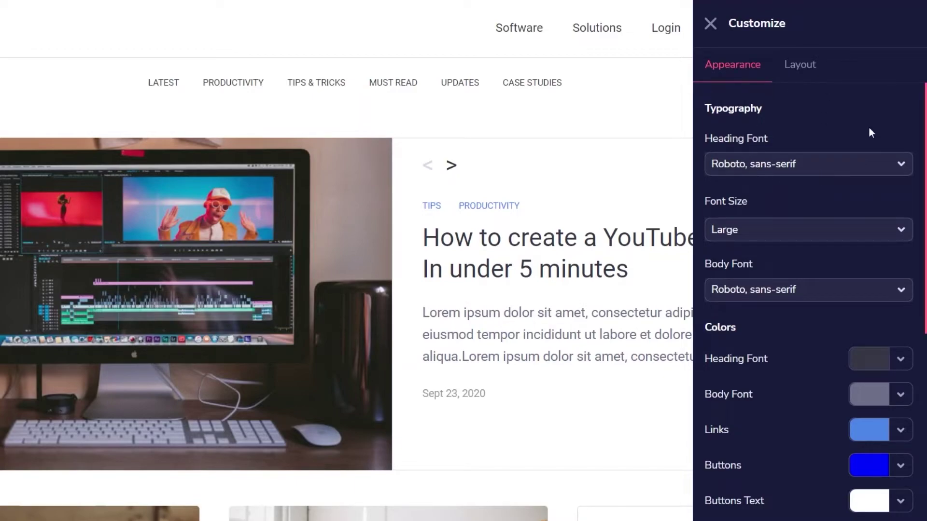
left_click(830, 164)
left_click(772, 242)
scroll(614, 136, "down", 3)
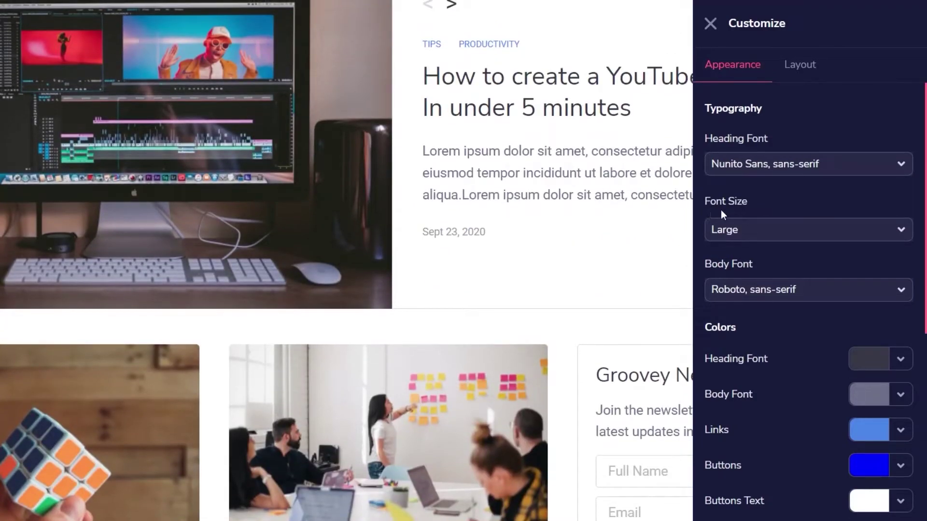
left_click(896, 230)
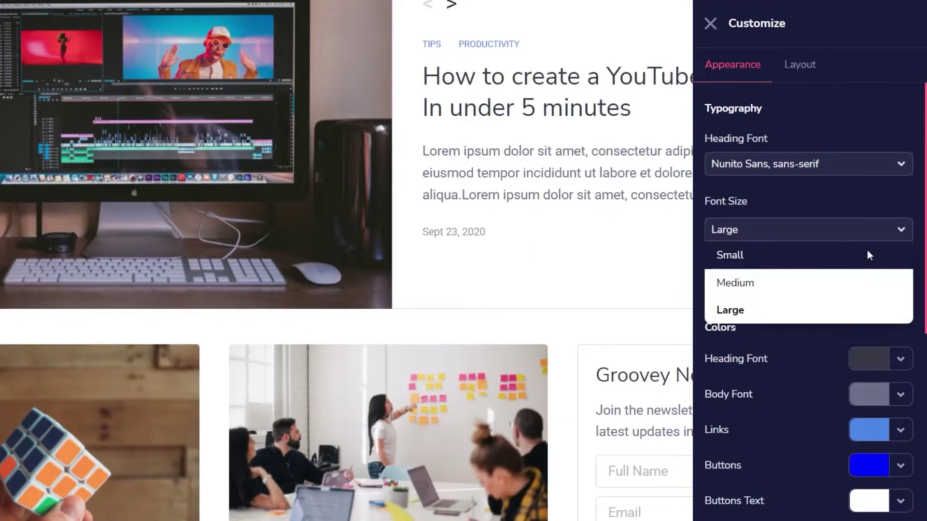
left_click(843, 282)
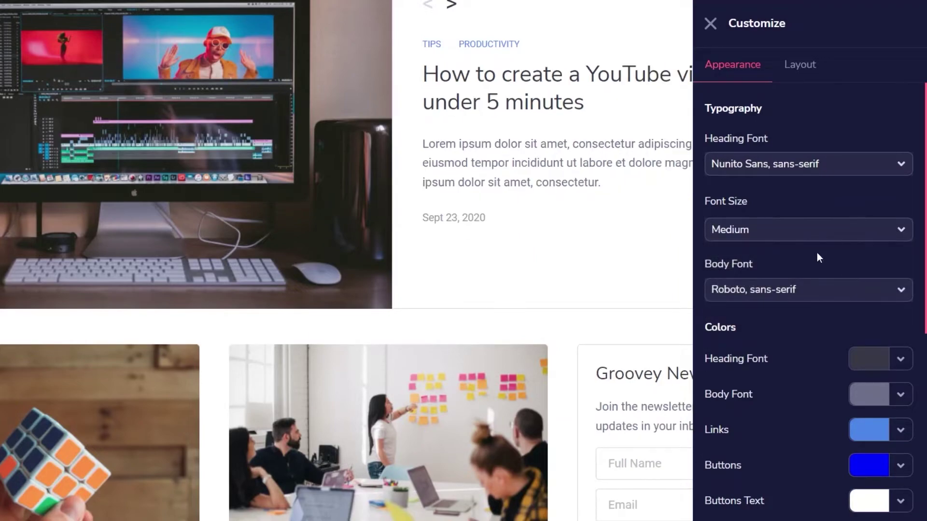
Change the theme's link colour to purple
scroll(850, 247, "down", 1)
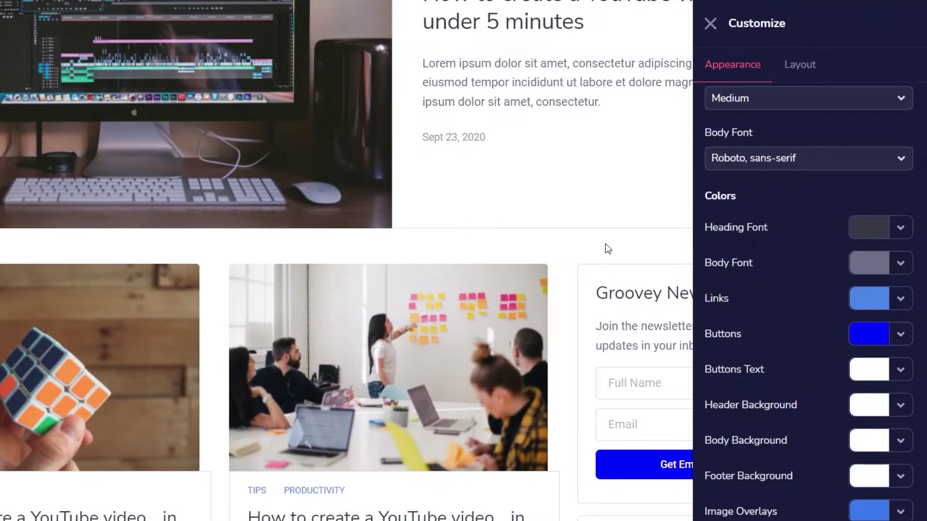
scroll(607, 248, "up", 5)
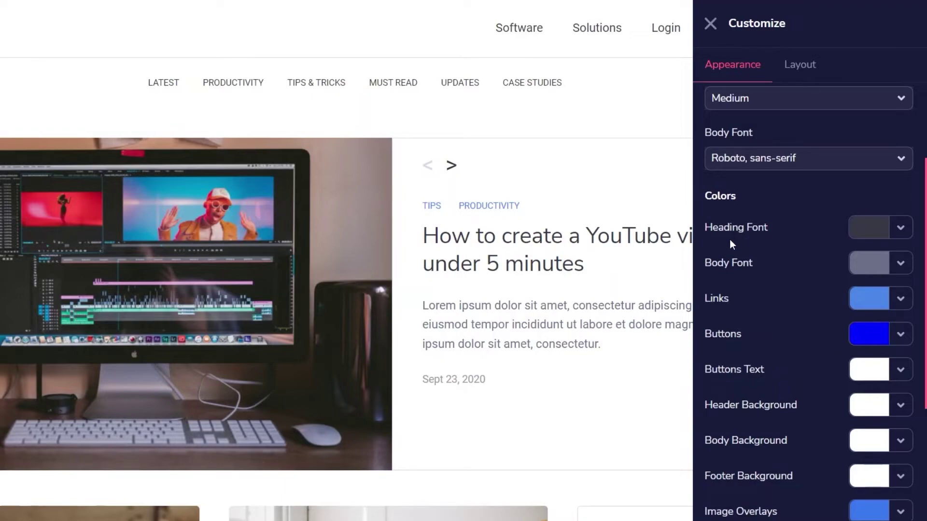
scroll(777, 240, "down", 3)
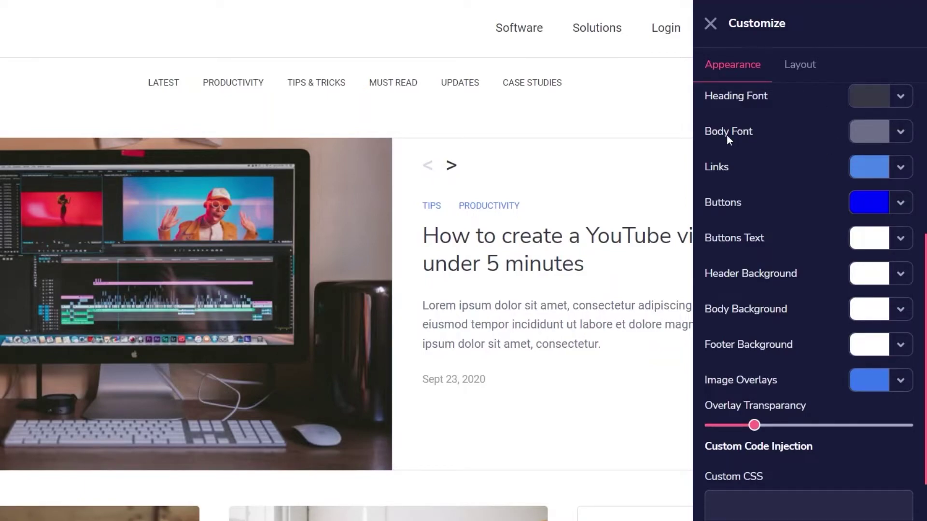
scroll(599, 341, "down", 8)
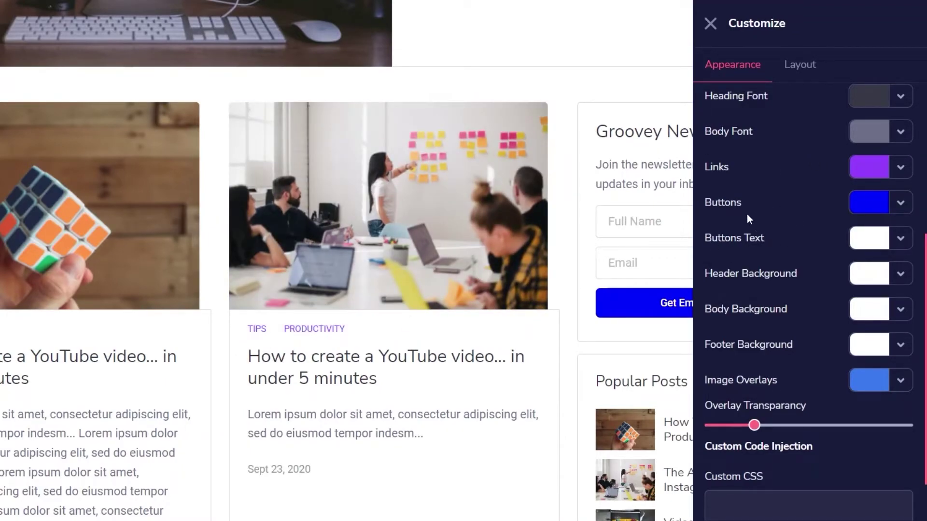
Change the theme's button colour to red and its body background to coral red, and check the home page preview
scroll(762, 226, "down", 2)
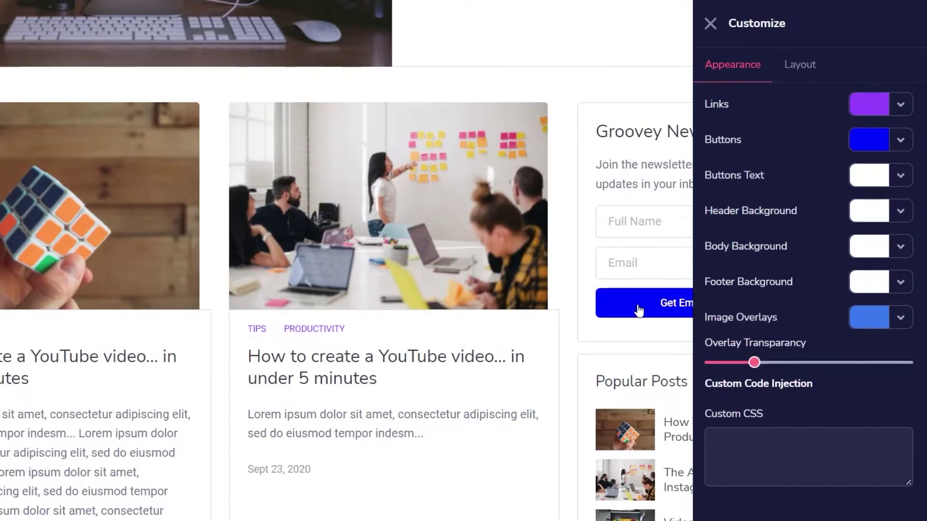
scroll(641, 308, "down", 2)
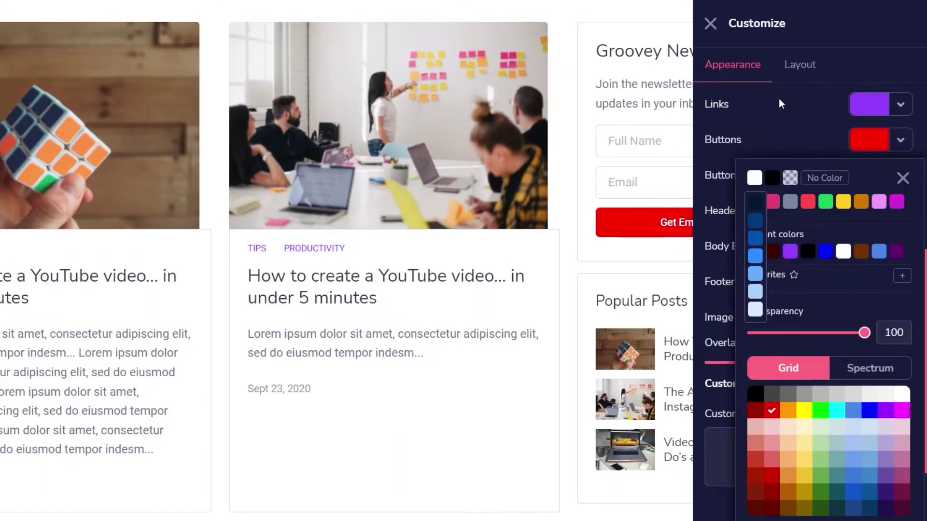
left_click(780, 100)
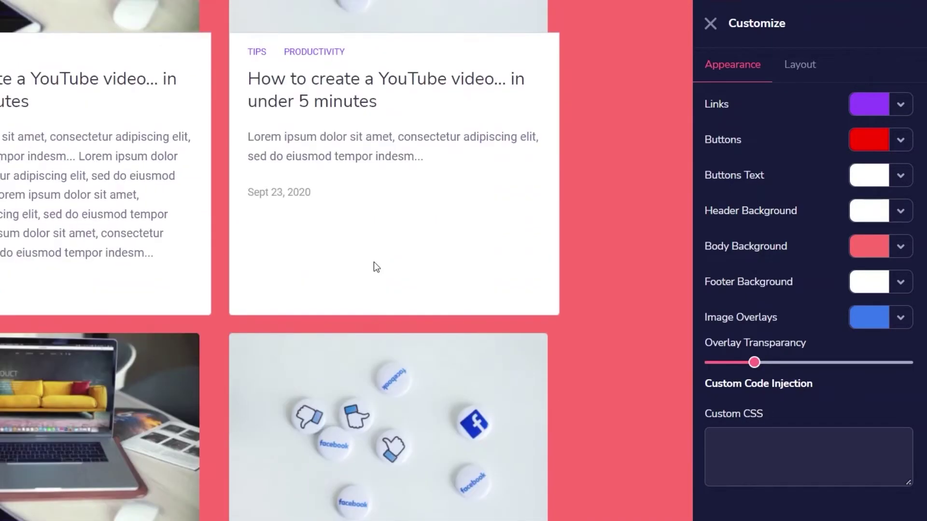
scroll(374, 261, "down", 4)
scroll(374, 261, "up", 7)
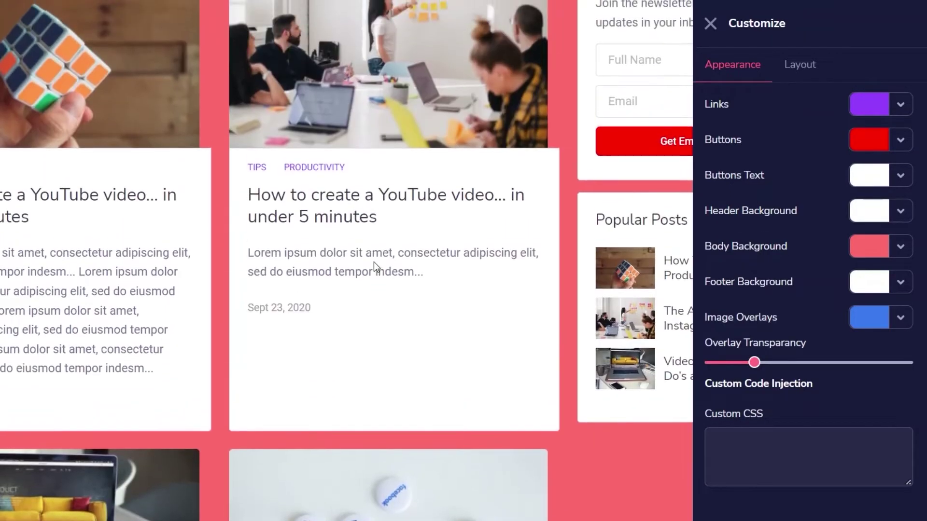
scroll(425, 257, "up", 5)
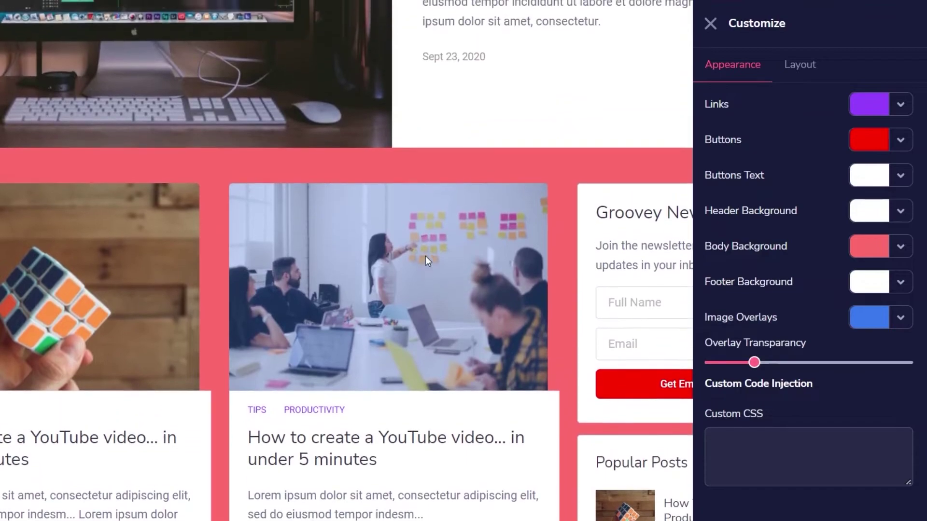
scroll(424, 256, "down", 8)
scroll(735, 199, "up", 6)
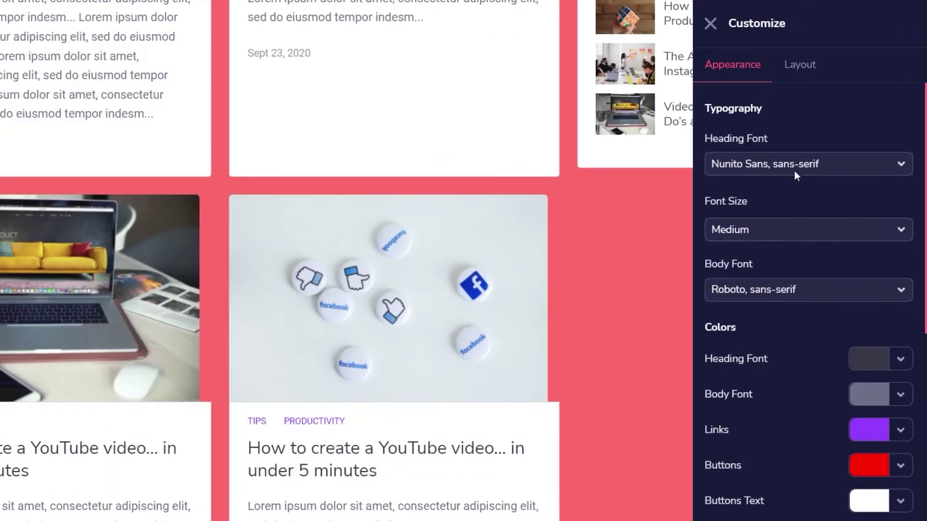
Check the home page's layout options and compare them with the newsletter and popular posts sidebar in the preview
left_click(796, 68)
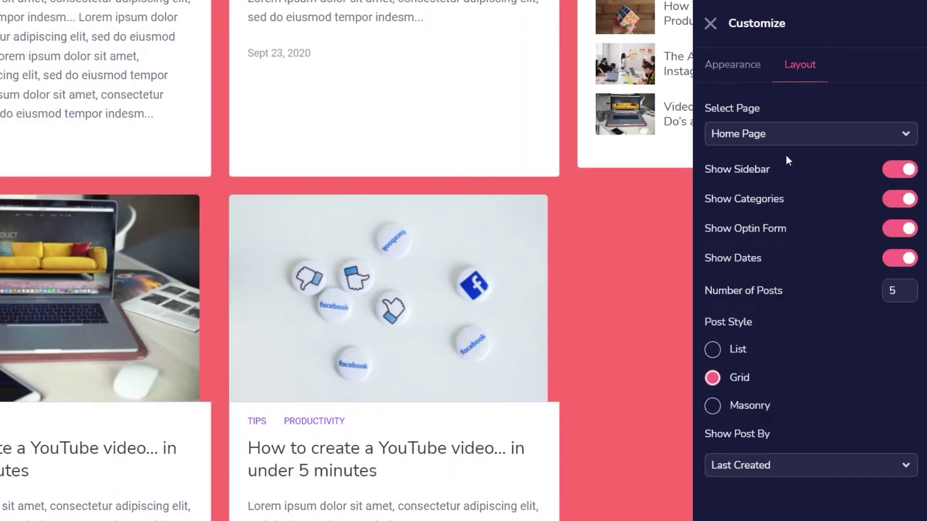
scroll(473, 240, "up", 12)
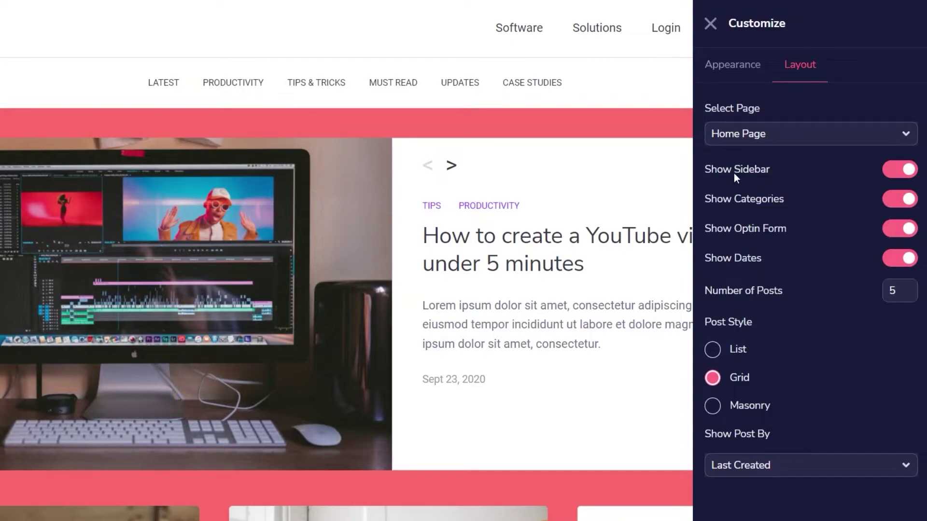
scroll(656, 218, "down", 10)
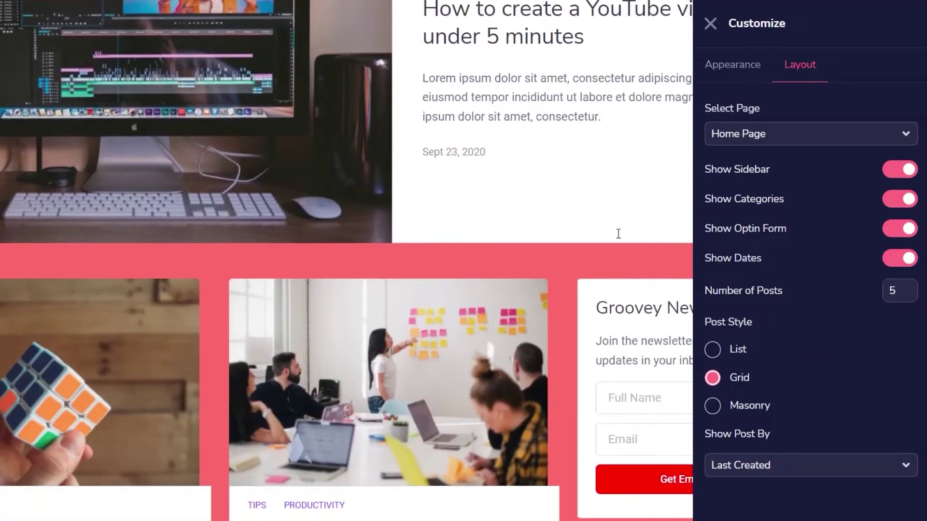
scroll(633, 91, "up", 3)
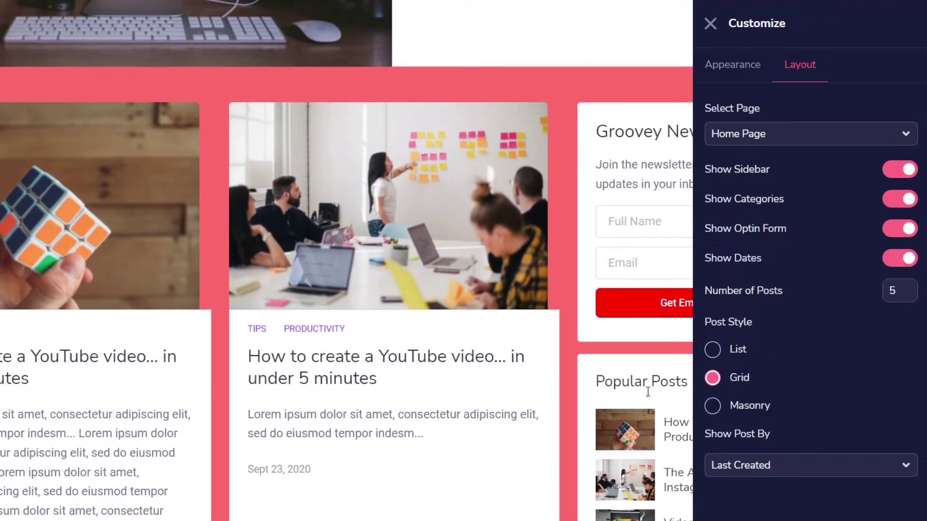
left_click(710, 23)
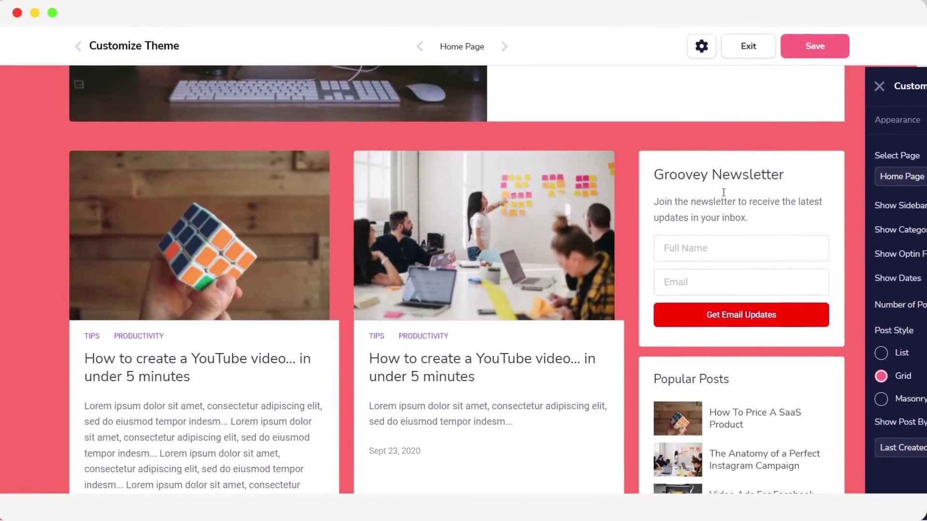
scroll(765, 314, "down", 3)
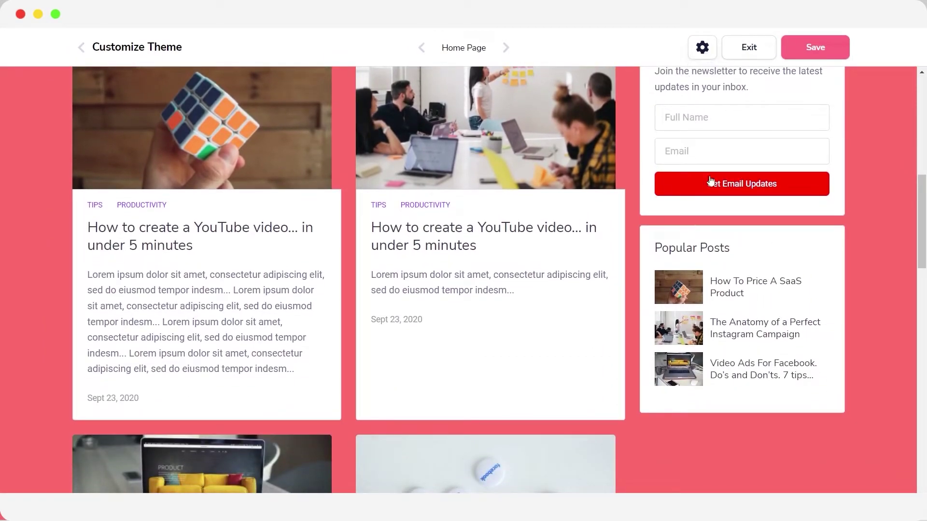
Hide the home page's sidebar, check the preview without it, and show the sidebar again
left_click(703, 47)
left_click(907, 211)
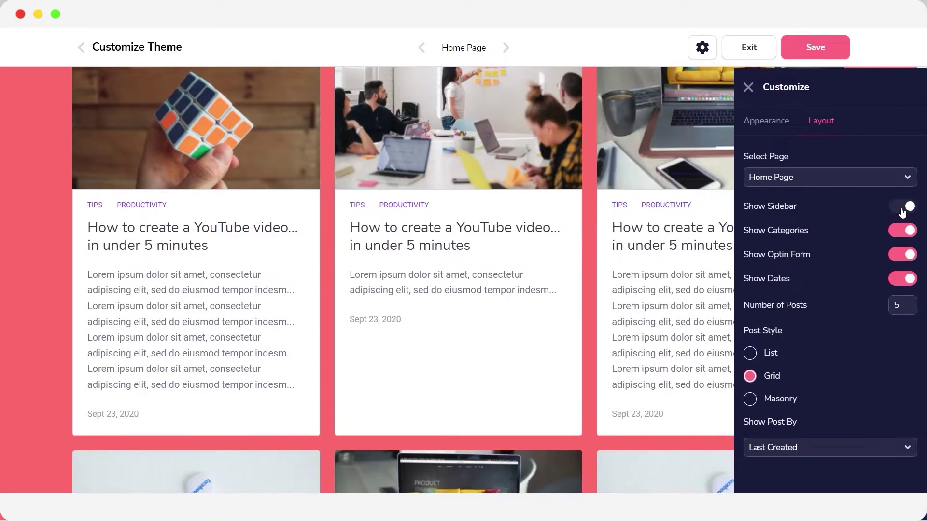
left_click(748, 87)
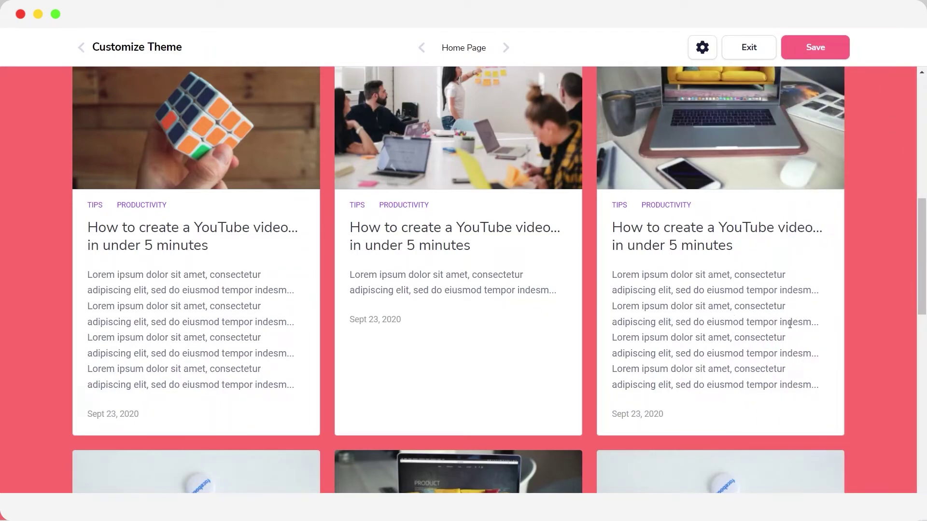
left_click(691, 58)
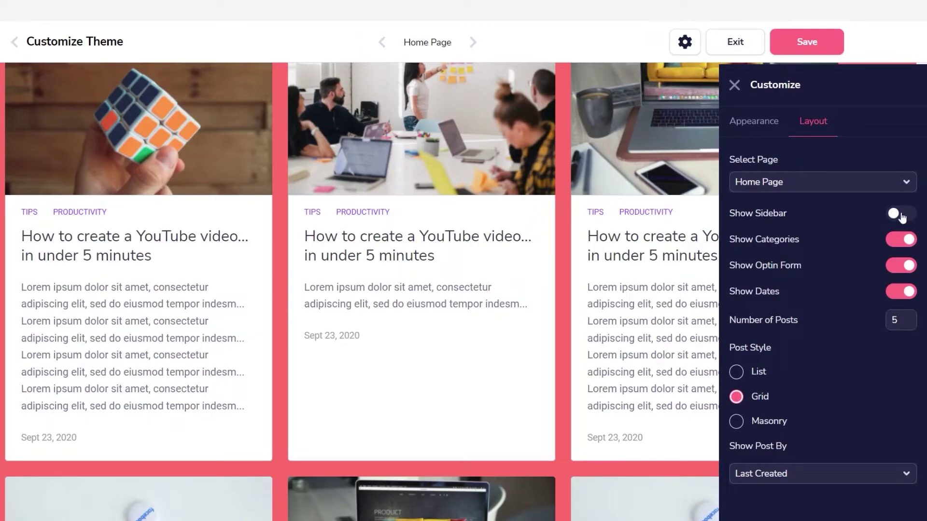
left_click(901, 215)
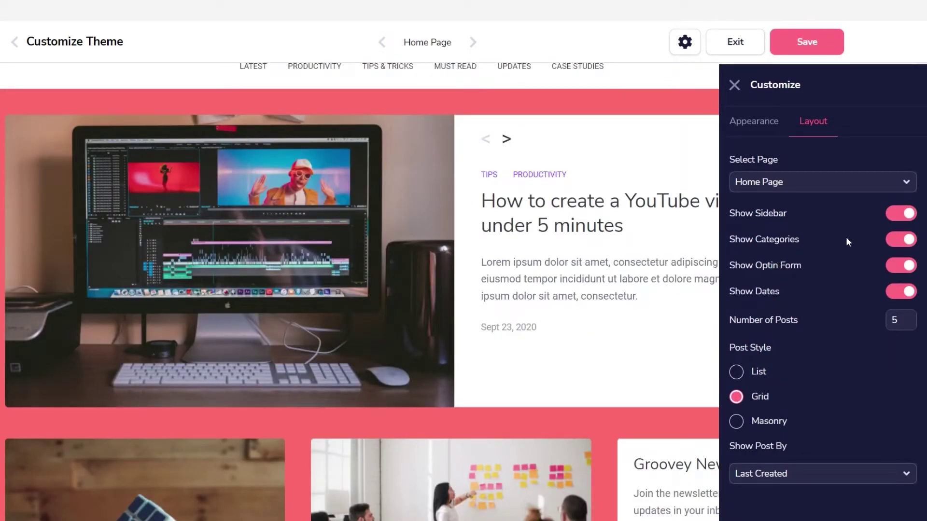
scroll(521, 195, "down", 7)
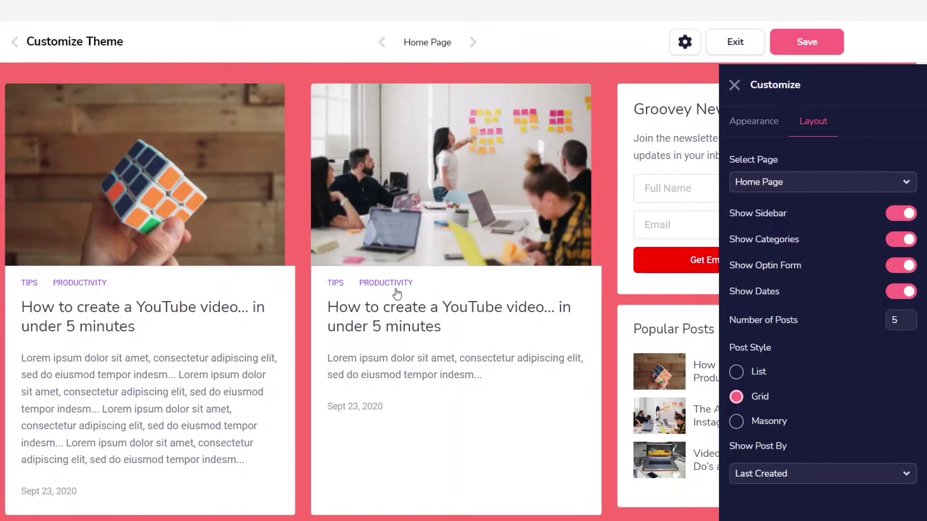
Hide the post categories on the home page, check the preview without them, and show the categories again
scroll(141, 315, "down", 8)
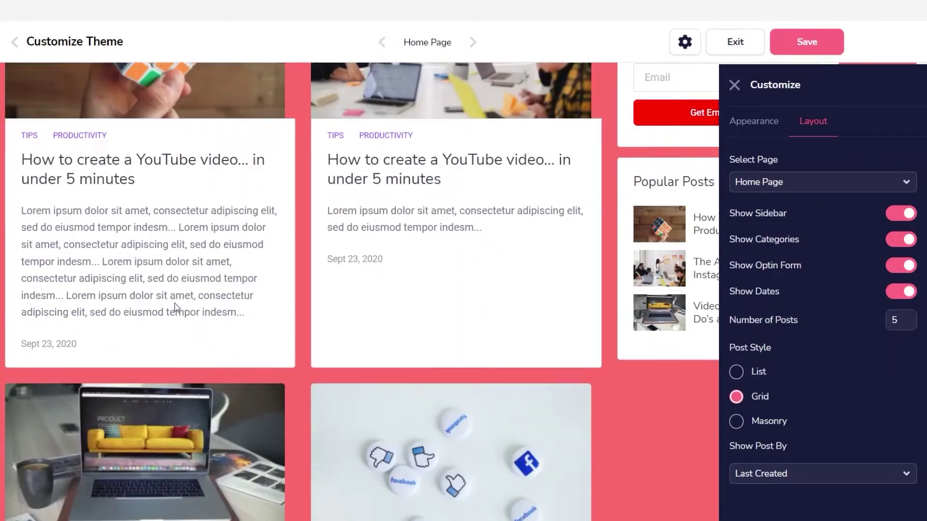
scroll(178, 368, "up", 7)
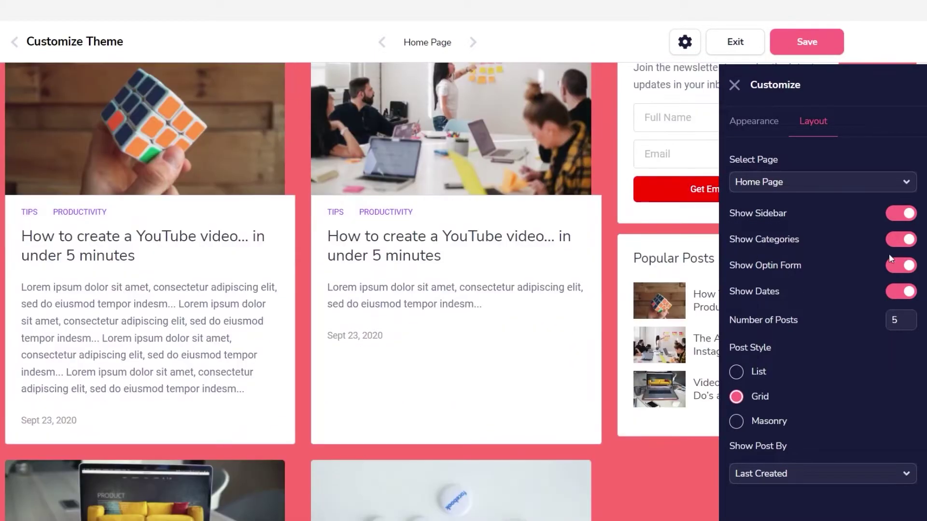
left_click(902, 240)
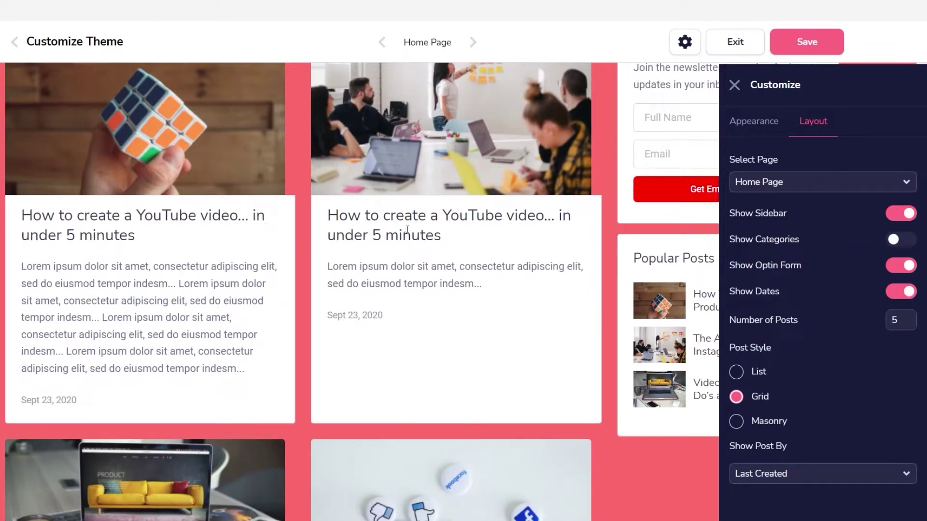
scroll(310, 276, "up", 3)
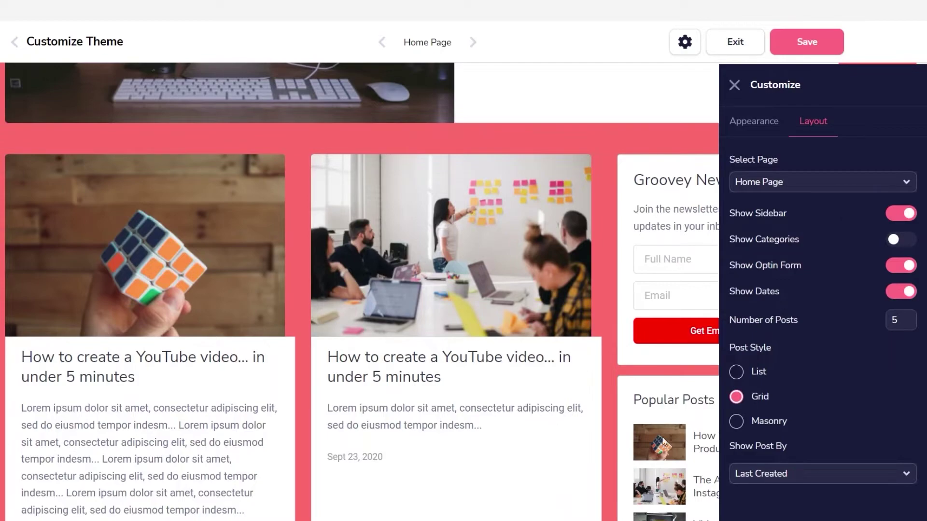
left_click(902, 239)
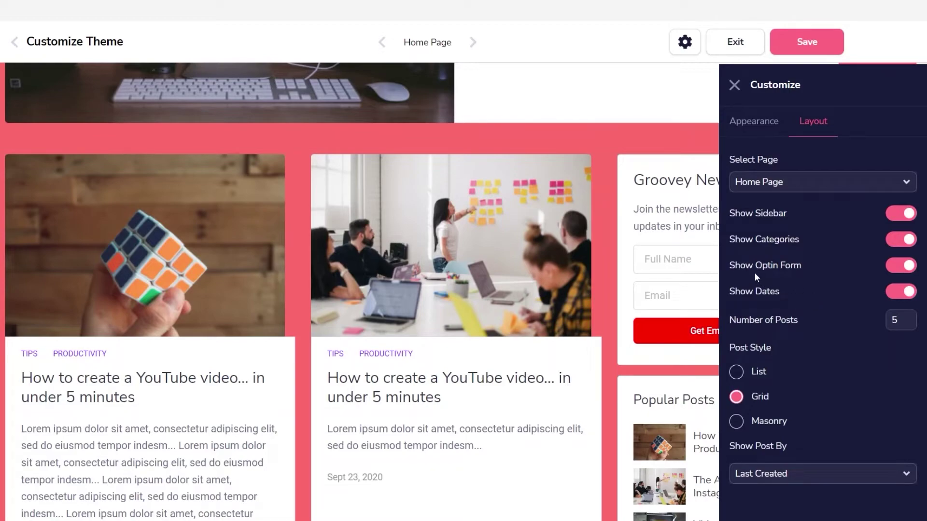
Switch the home page's opt-in form off and on again to compare the sidebar in the preview
left_click(908, 265)
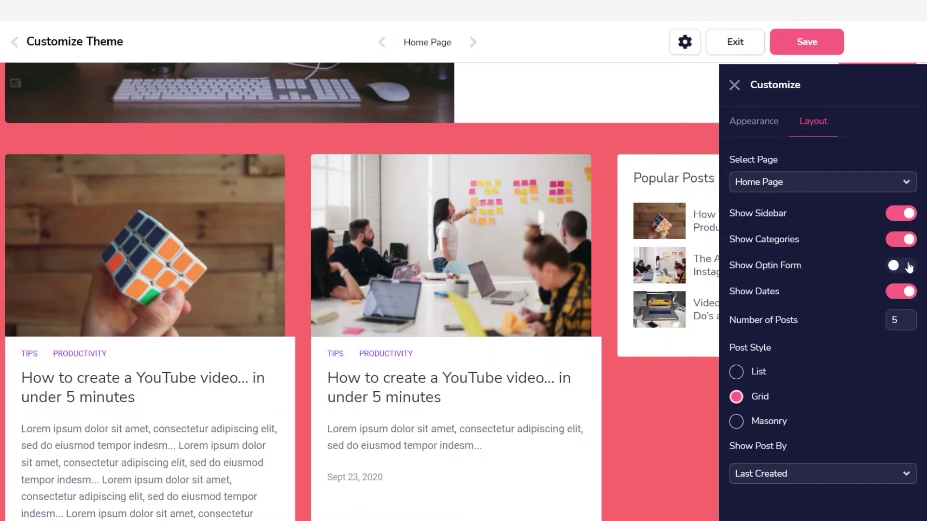
left_click(908, 267)
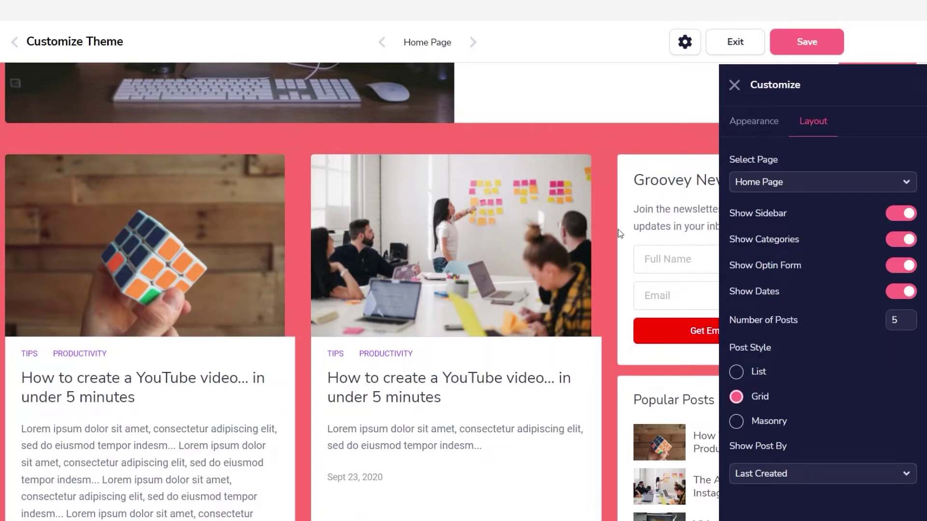
left_click(901, 266)
left_click(901, 266)
Locate the post dates in the home page preview, then hide the dates and show them again
scroll(420, 453, "down", 3)
left_click_drag(383, 335, 298, 334)
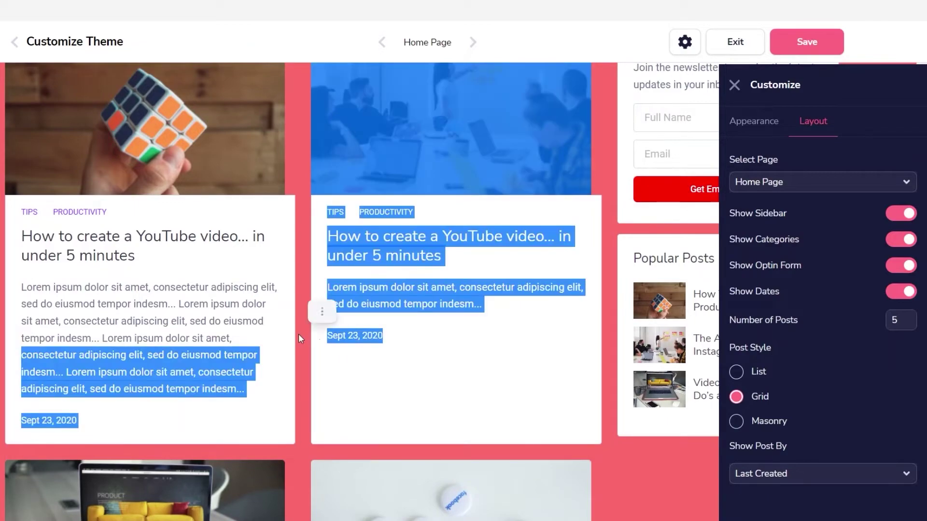
left_click(903, 299)
left_click(904, 296)
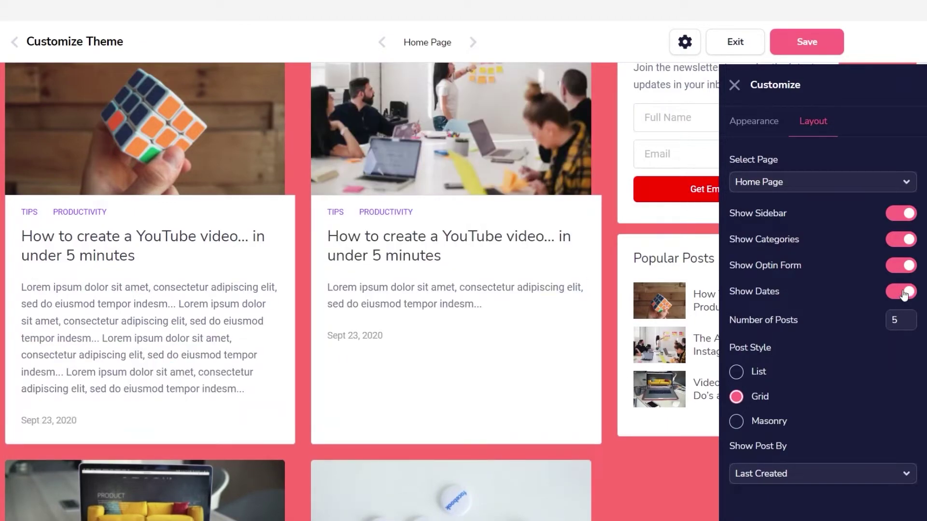
Set the home page's post style to List and check the post arrangement in the preview
scroll(701, 333, "down", 2)
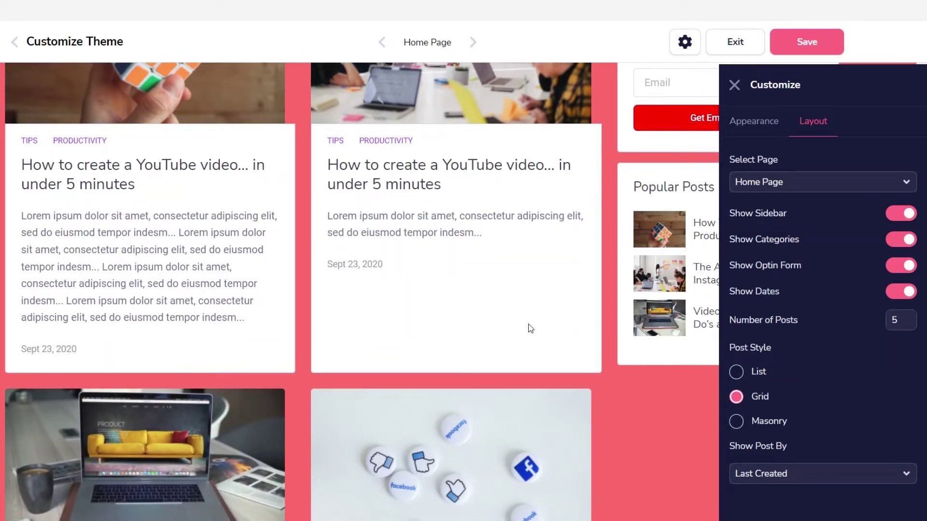
scroll(463, 307, "down", 4)
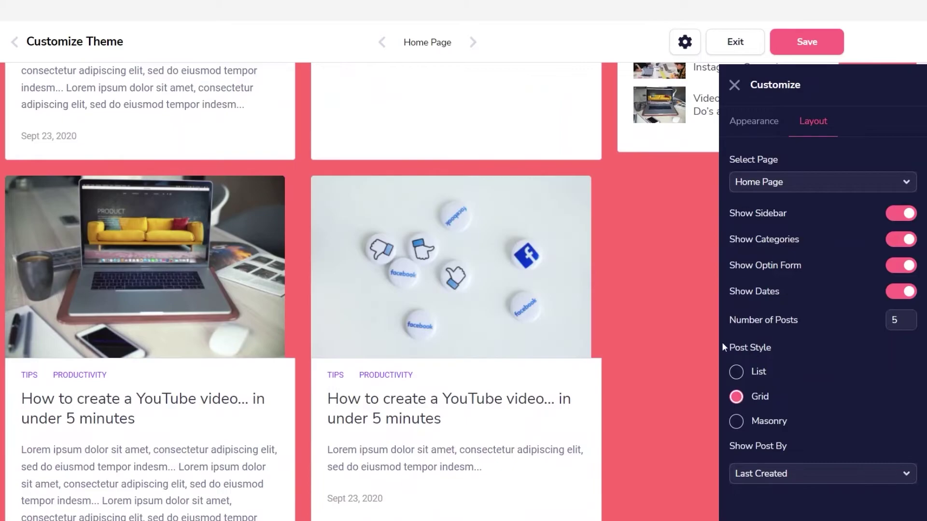
scroll(569, 374, "up", 4)
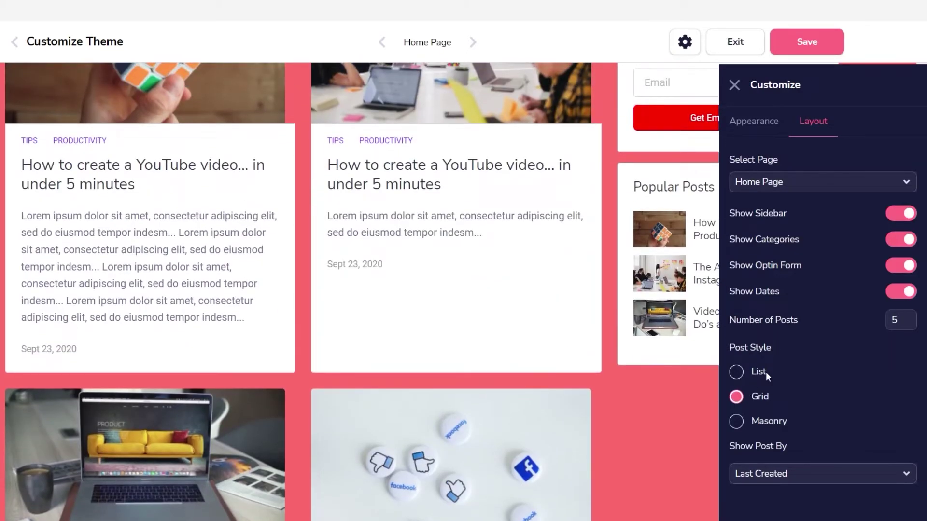
scroll(537, 396, "down", 3)
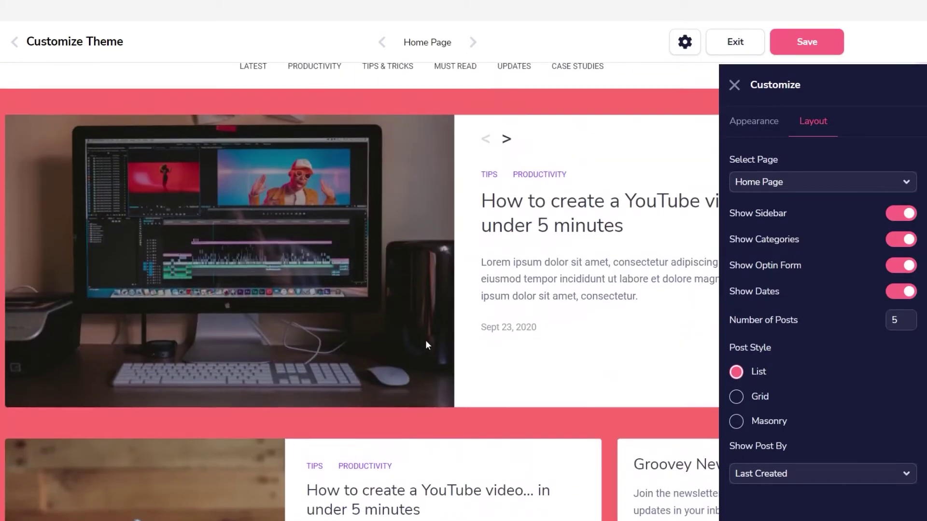
scroll(426, 341, "down", 10)
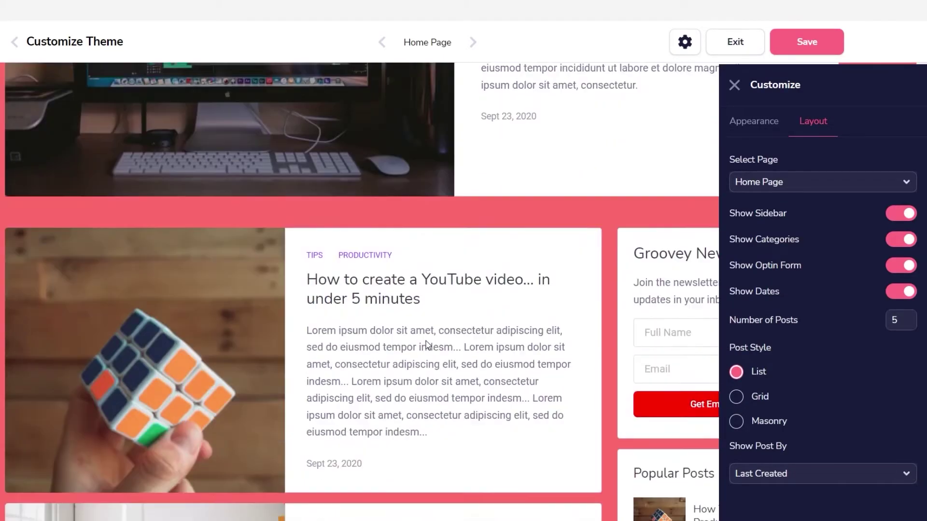
scroll(426, 341, "down", 15)
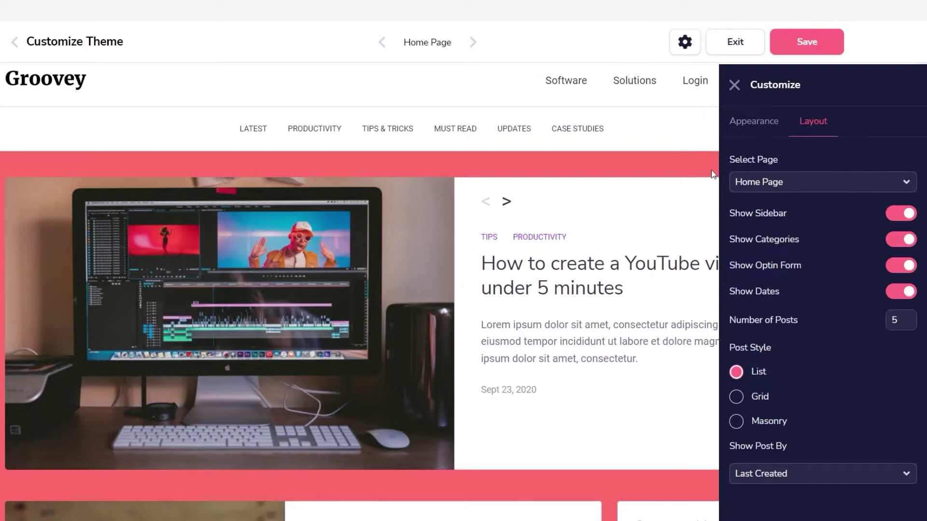
Switch the layout settings to the Post Page and examine its article, sidebar and comment section in the preview
left_click(815, 191)
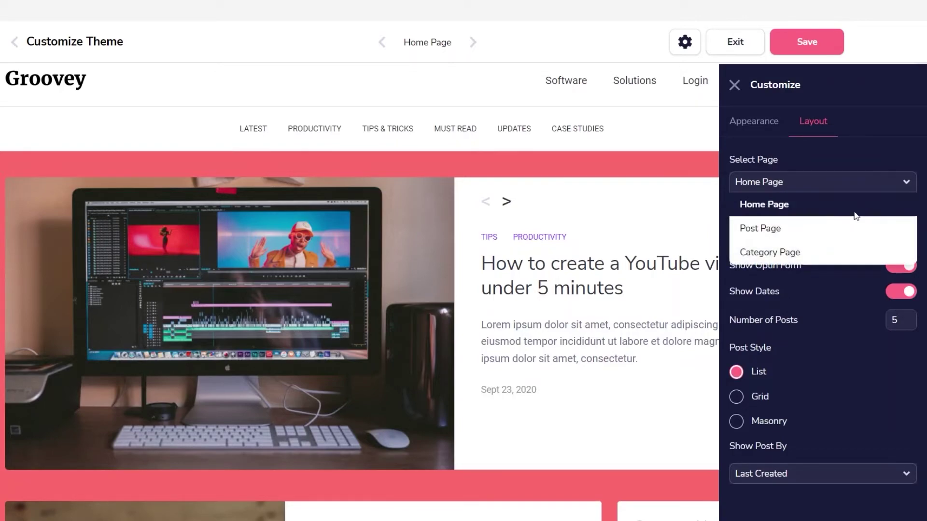
left_click(786, 239)
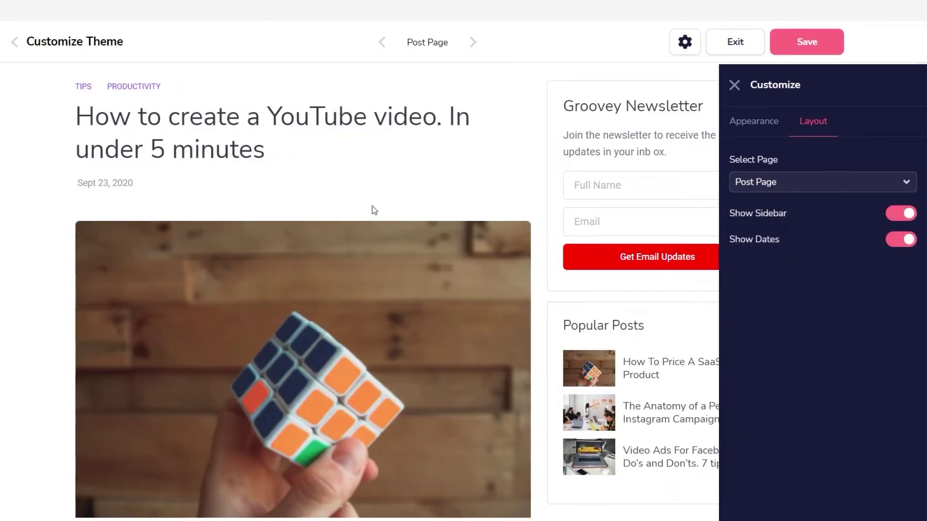
scroll(263, 163, "down", 10)
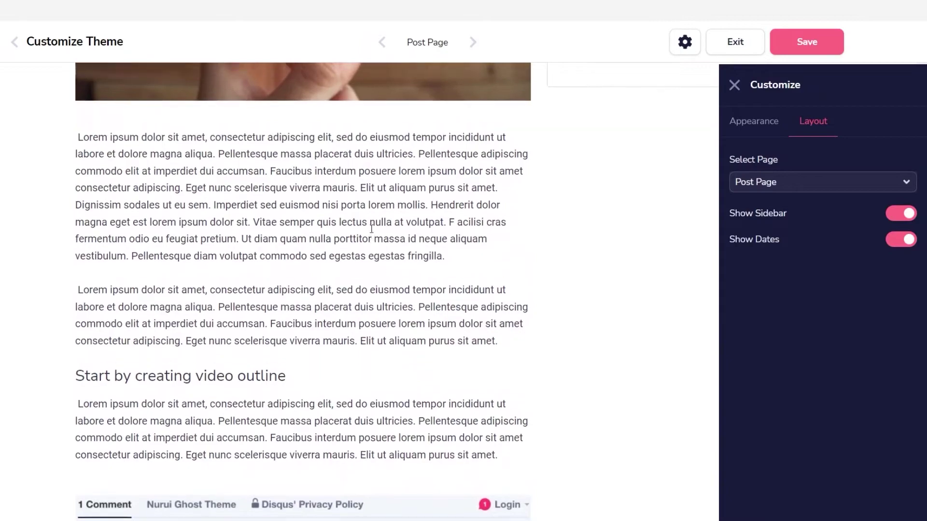
scroll(371, 229, "up", 10)
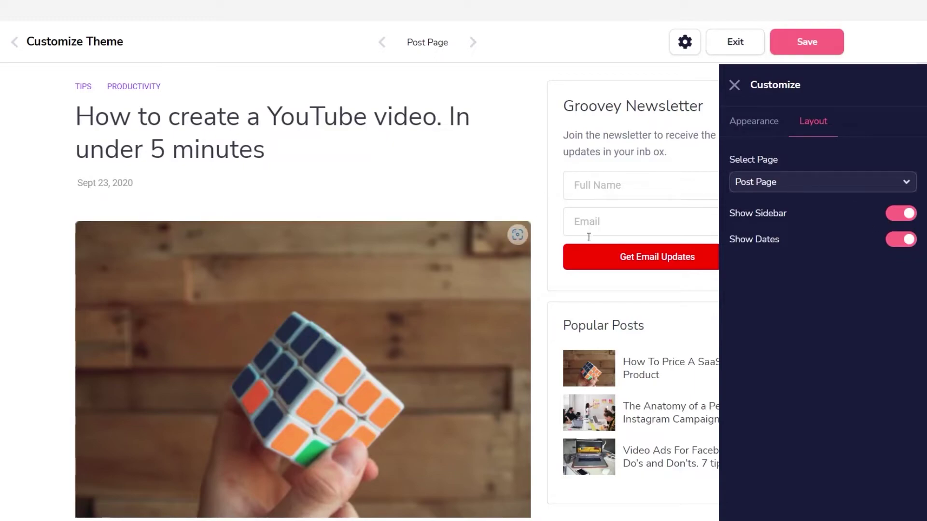
scroll(369, 246, "down", 15)
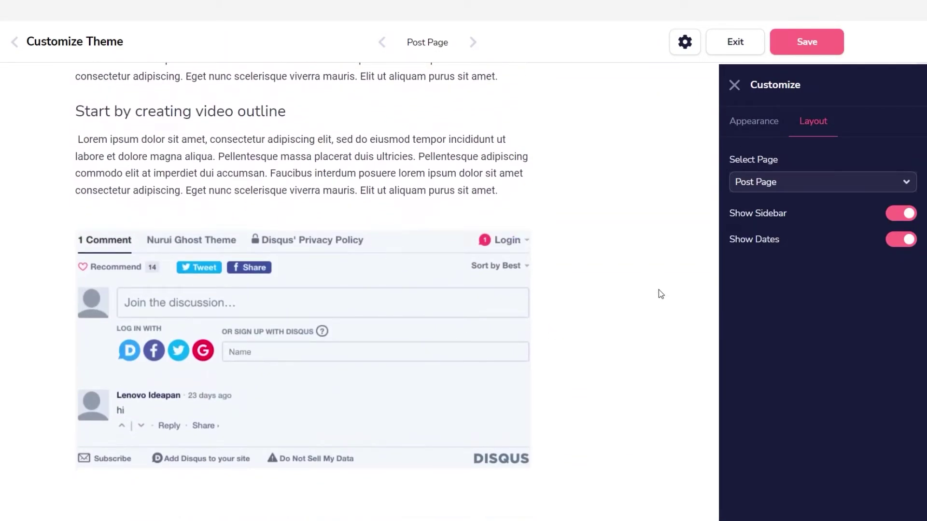
scroll(669, 301, "up", 15)
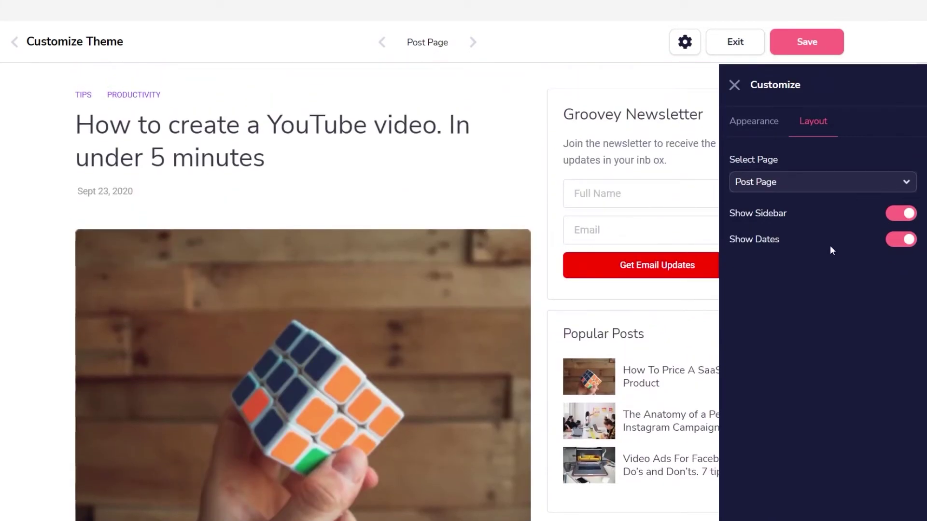
Switch the layout settings to the Category Page and examine its grid of posts in the preview
left_click(897, 185)
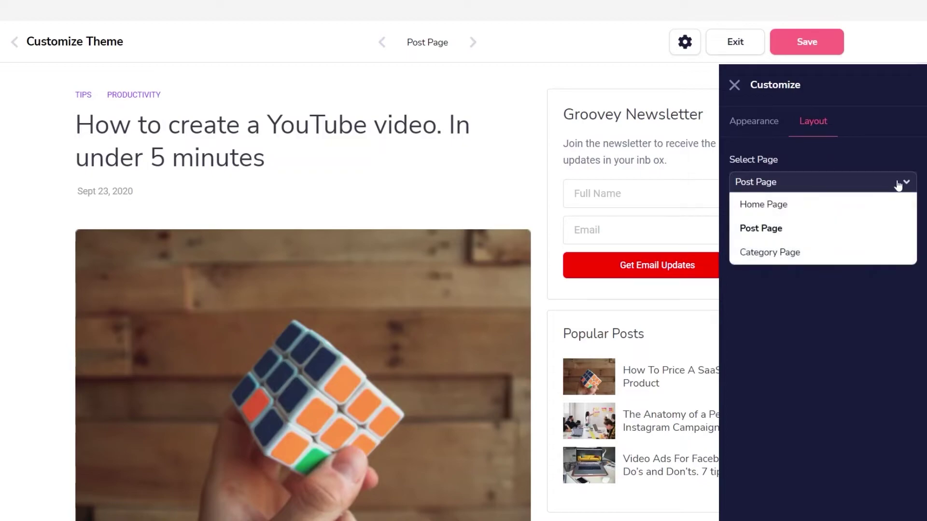
left_click(796, 251)
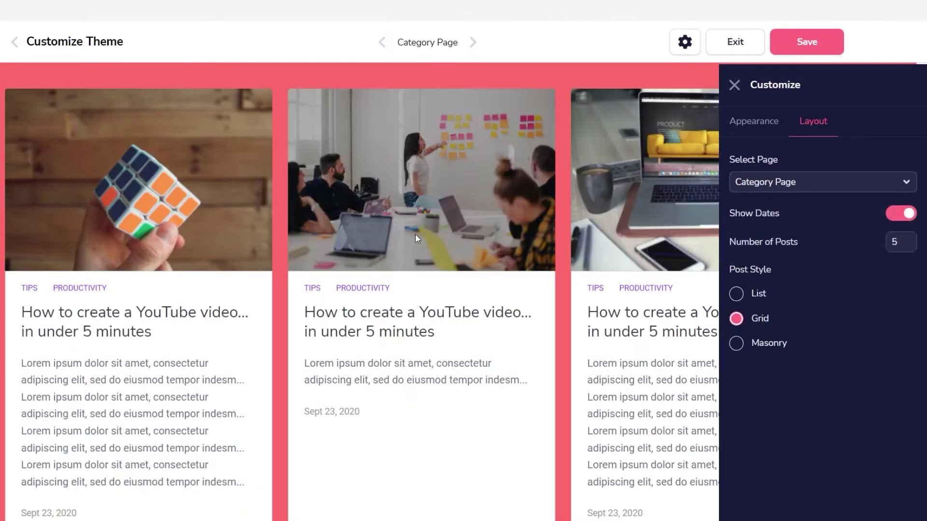
scroll(413, 163, "down", 10)
scroll(414, 164, "up", 8)
scroll(414, 166, "up", 2)
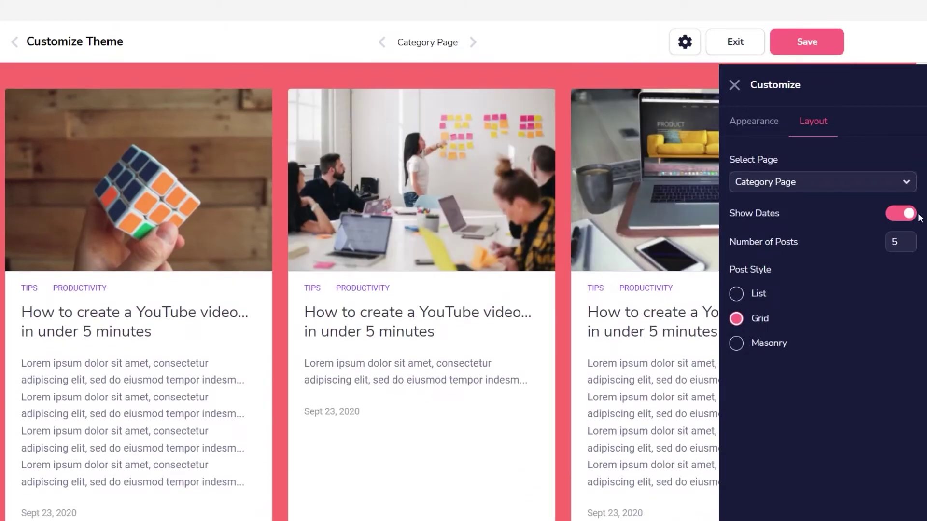
Set the category page's post style to List, check the preview, and save the theme customization
left_click(737, 294)
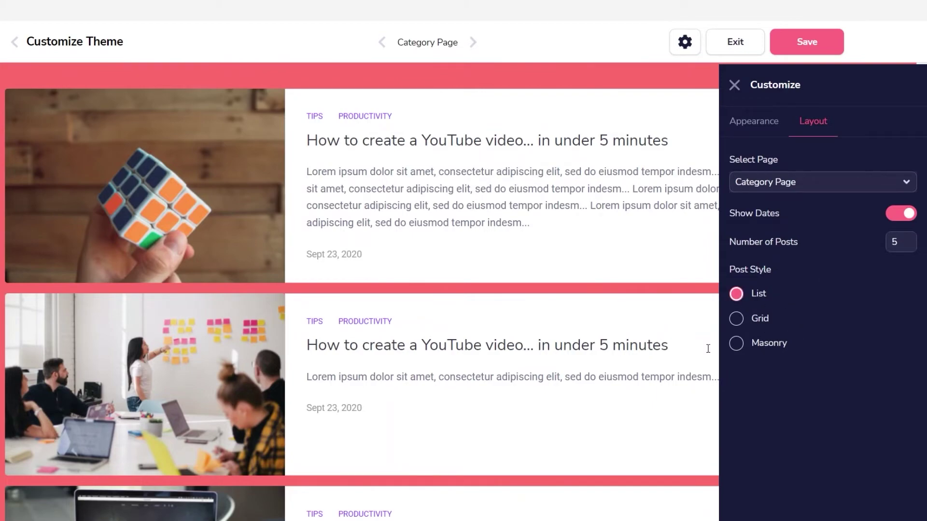
scroll(376, 340, "down", 10)
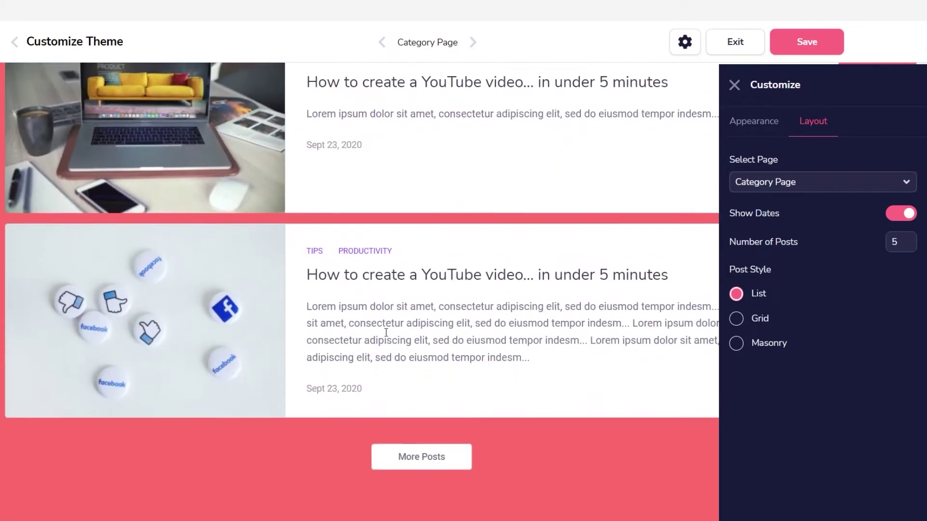
scroll(543, 325, "up", 10)
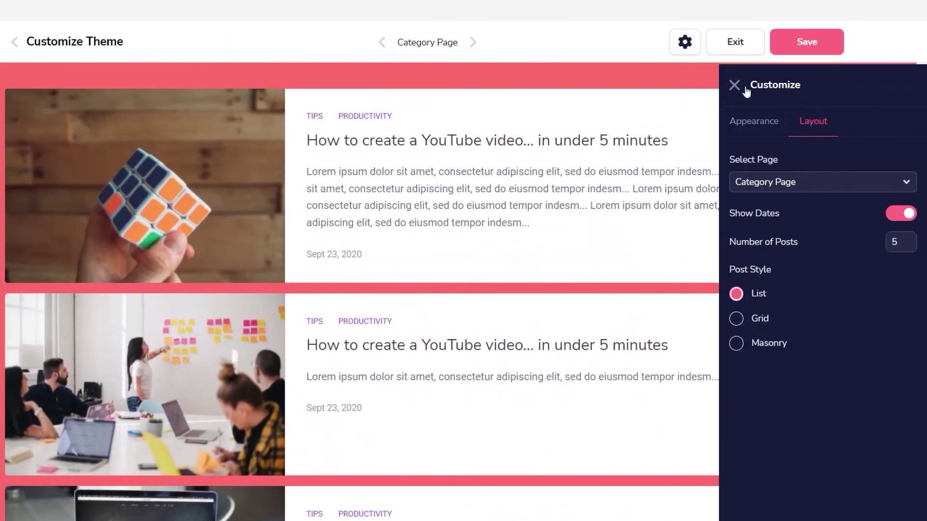
left_click(735, 87)
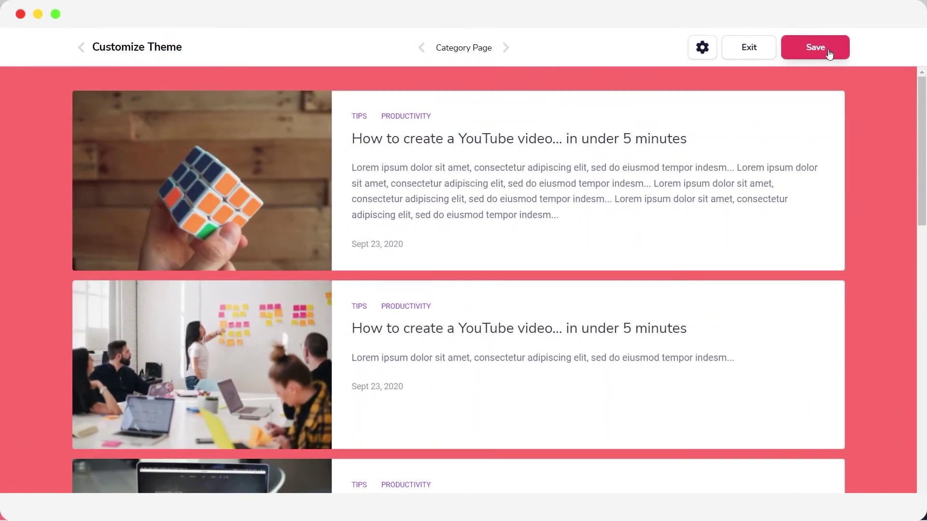
left_click(827, 50)
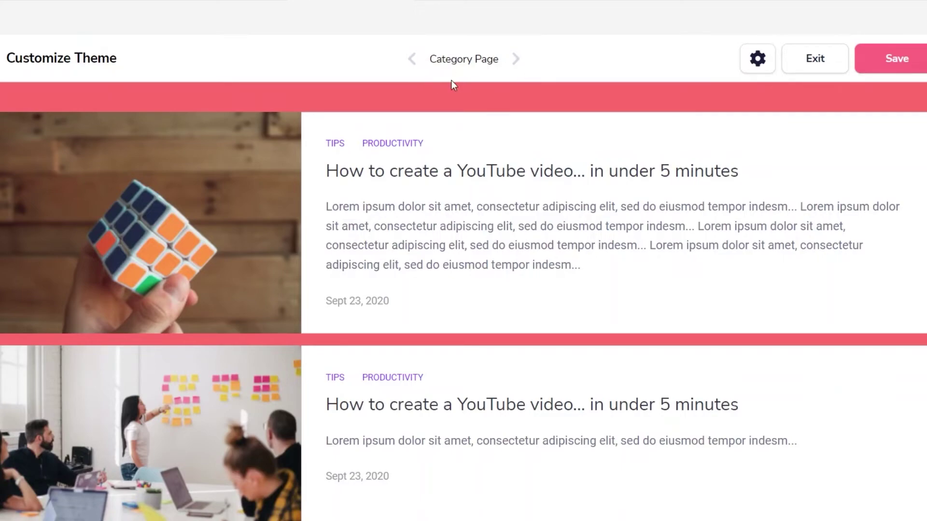
Preview the post page and the home page with the customized theme
left_click(410, 60)
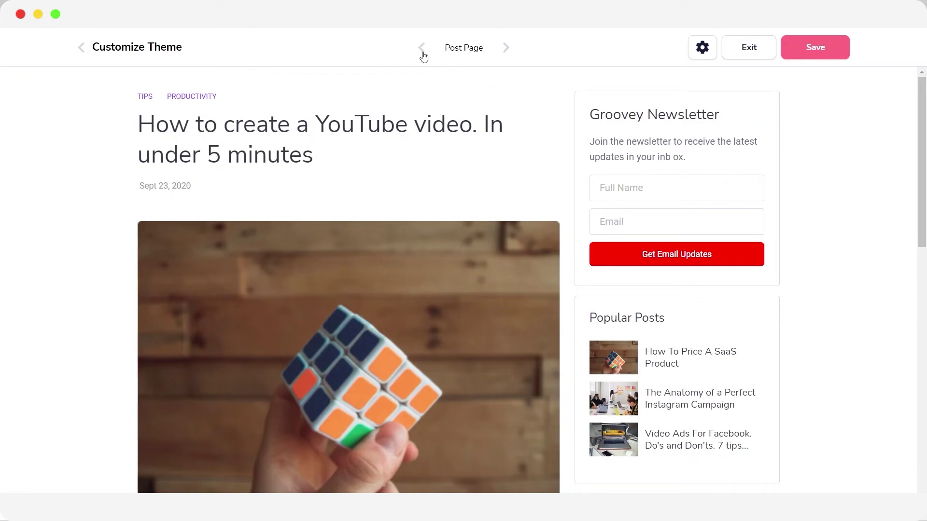
left_click(422, 54)
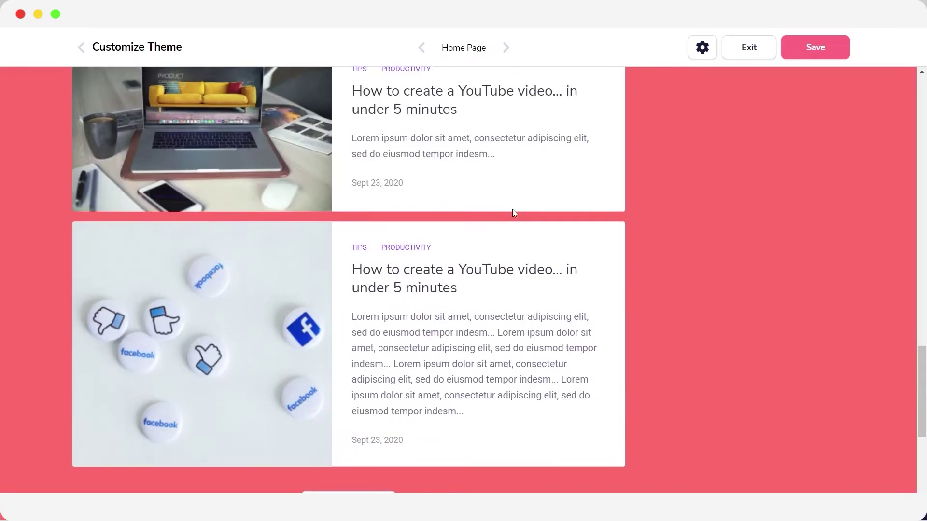
scroll(514, 213, "up", 1)
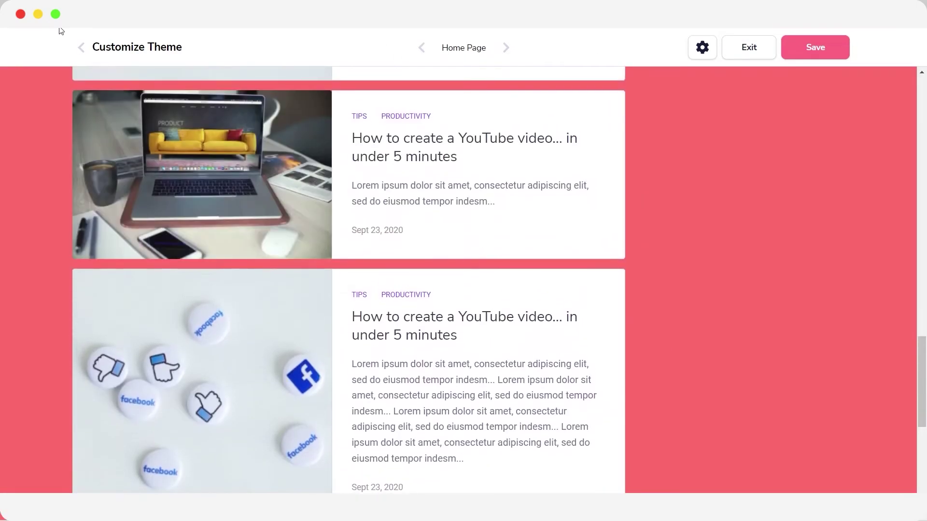
Leave the theme customizer, open the blog's navigation links and check the options available for the Software link
left_click(81, 49)
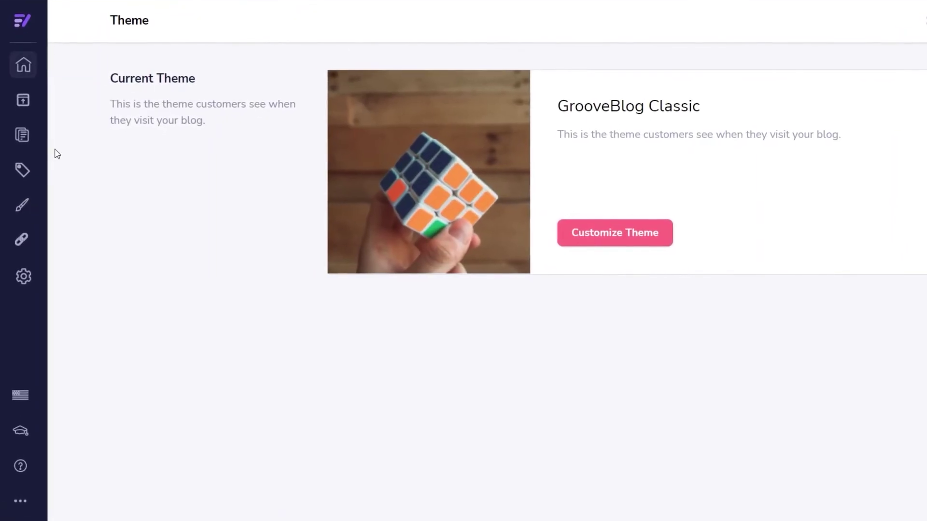
left_click(24, 245)
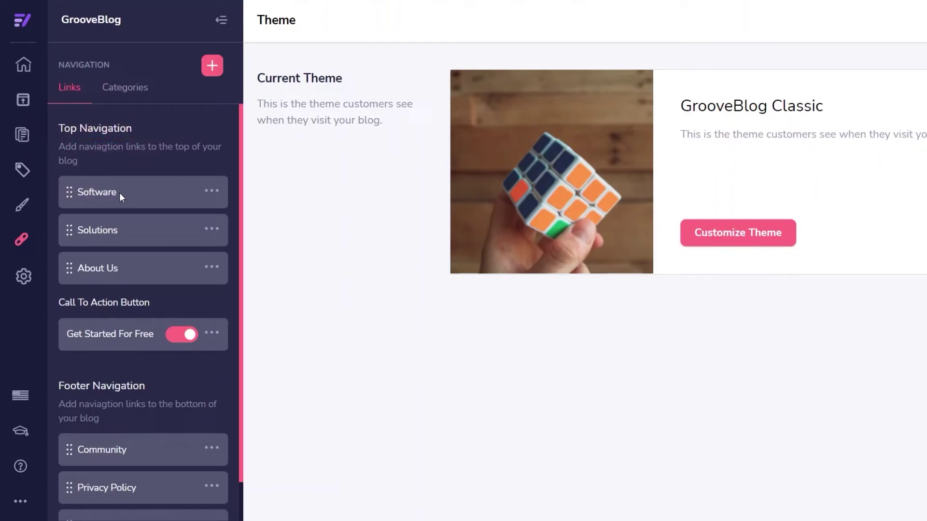
left_click(212, 198)
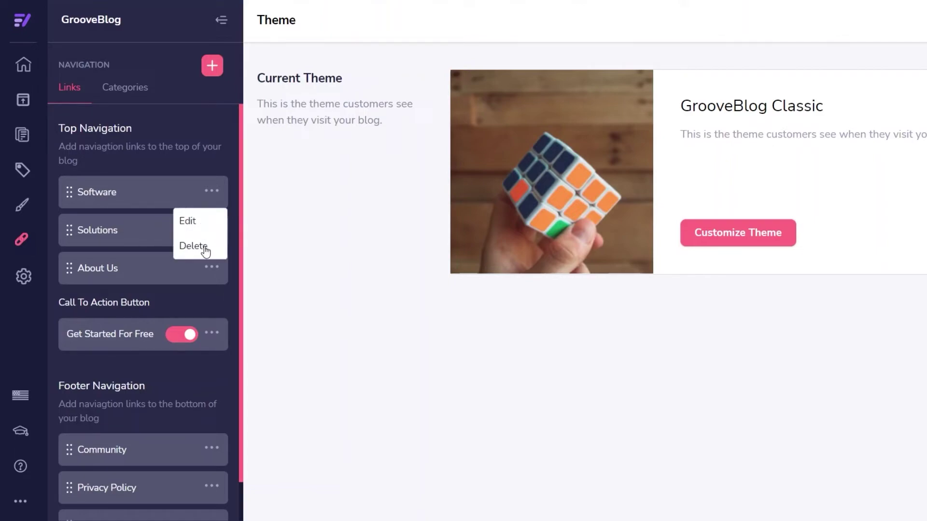
left_click(147, 186)
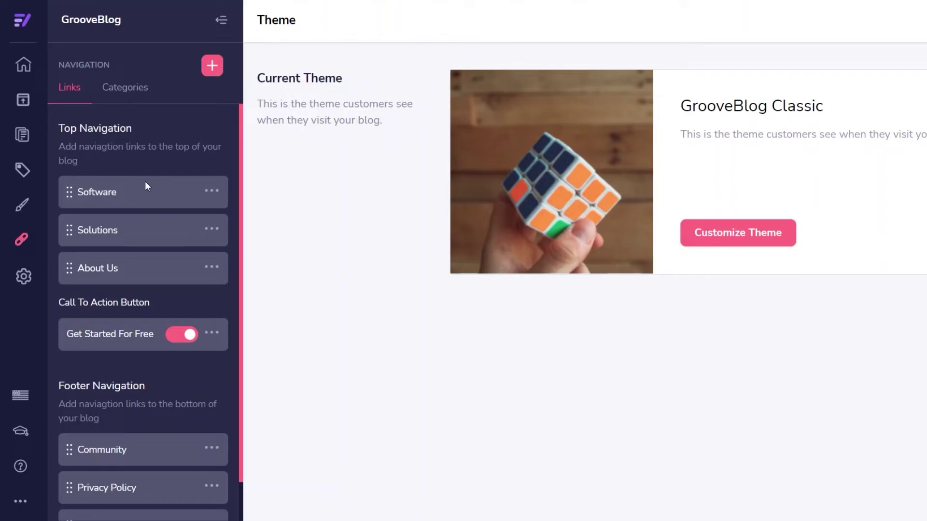
Add a top navigation link named Test with the URL #
left_click(211, 67)
left_click(114, 177)
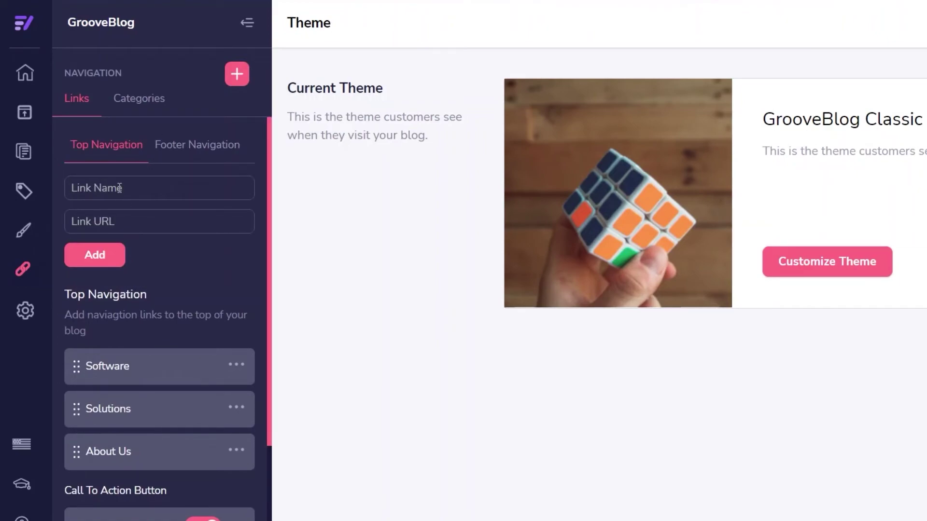
type("Test")
type("#")
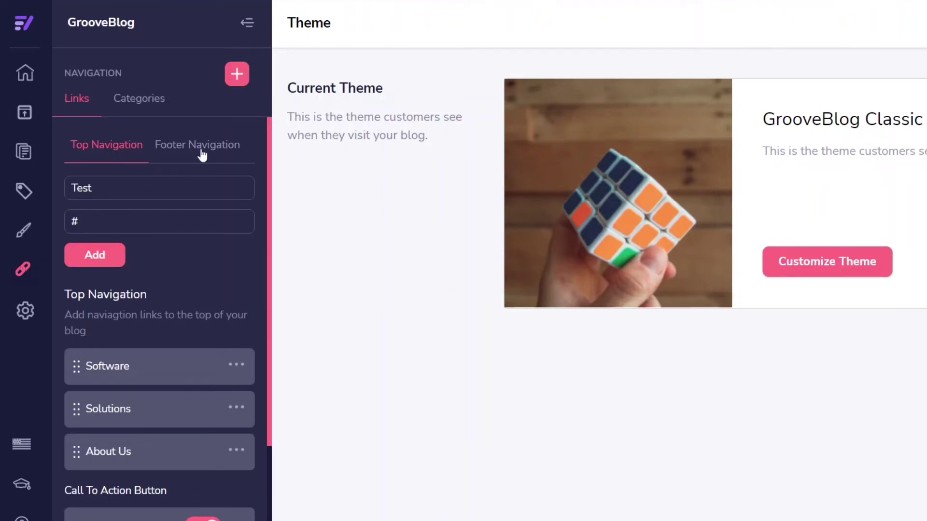
scroll(178, 291, "down", 4)
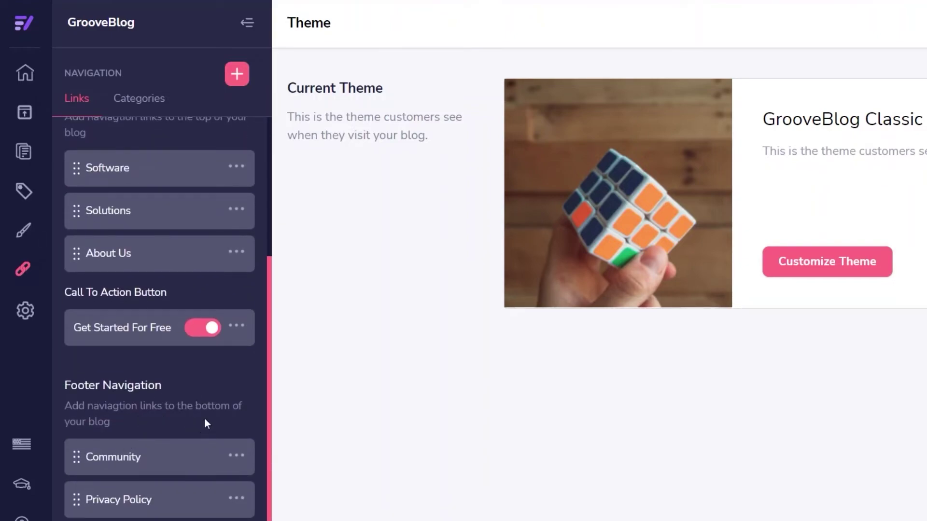
scroll(175, 415, "up", 4)
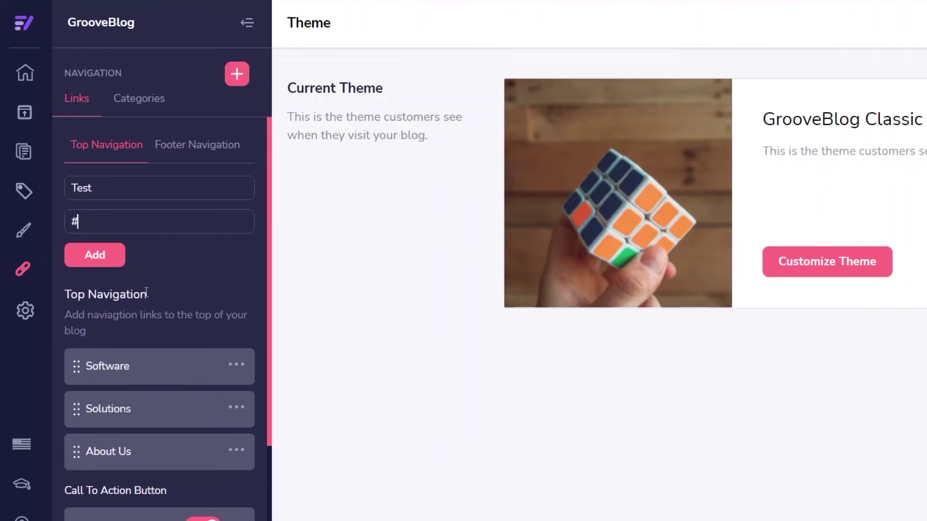
left_click(103, 257)
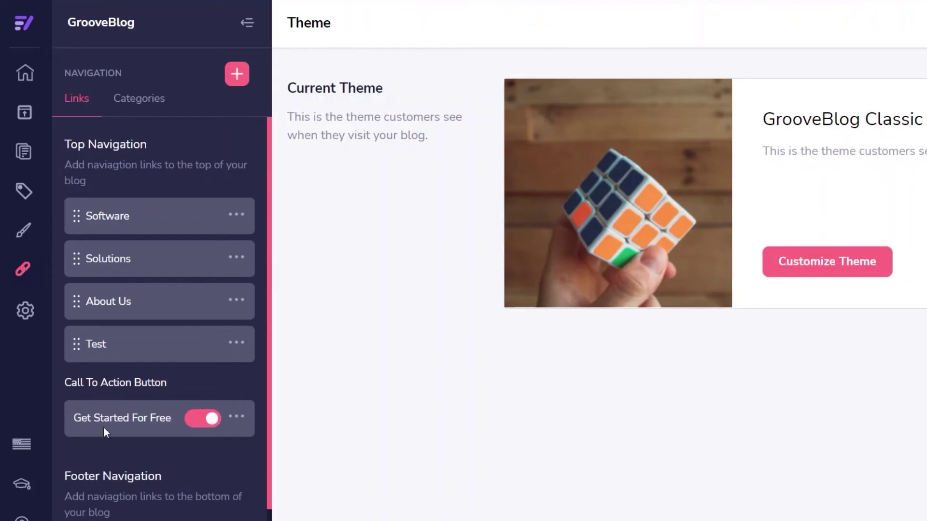
Toggle the Get Started For Free call-to-action off and back on, open its name and URL for editing, and update it
left_click(212, 424)
left_click(211, 423)
left_click(239, 423)
left_click(210, 452)
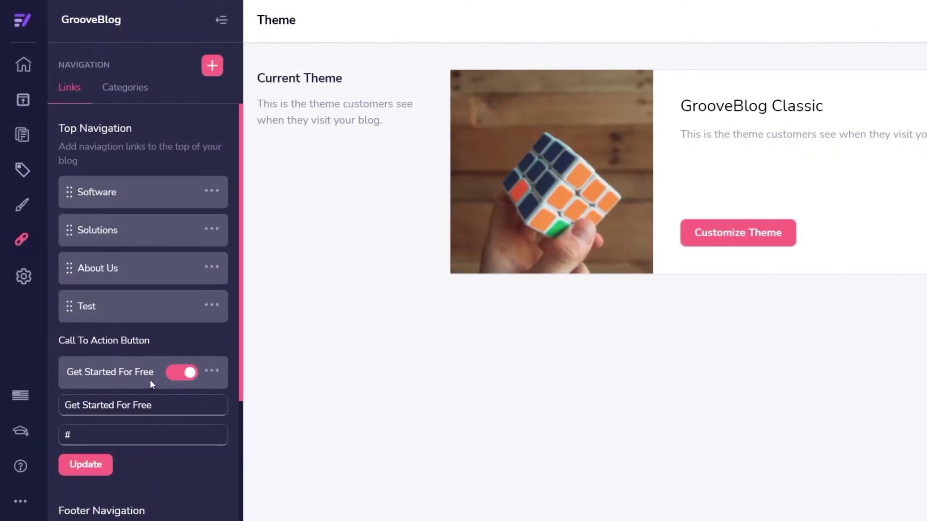
left_click_drag(153, 372, 21, 372)
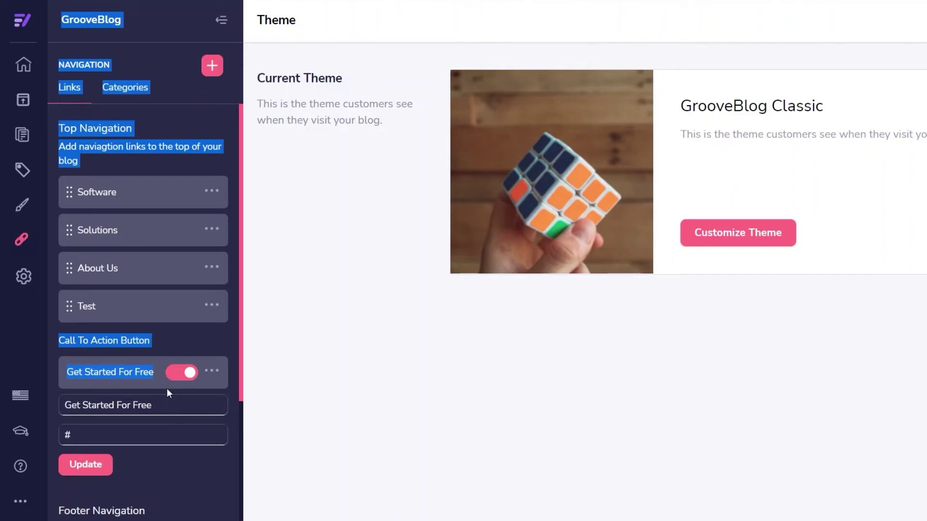
left_click(96, 437)
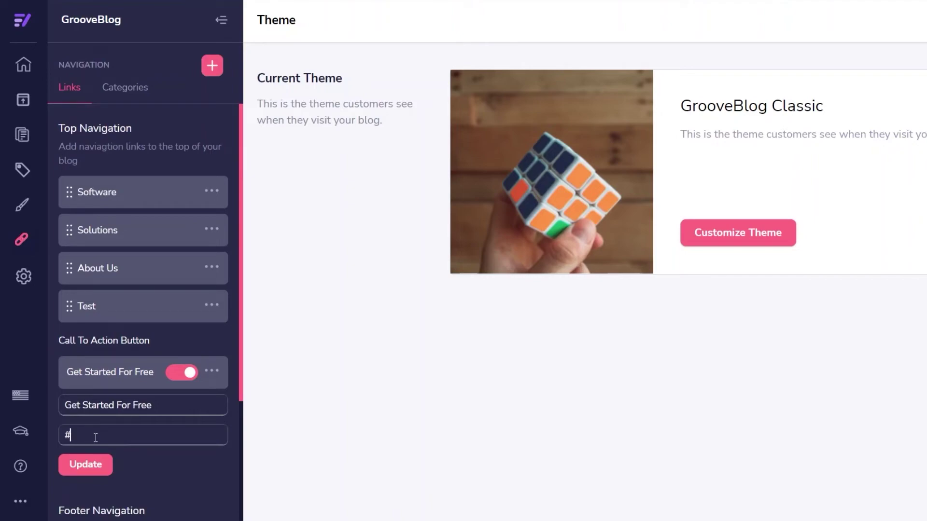
left_click(93, 467)
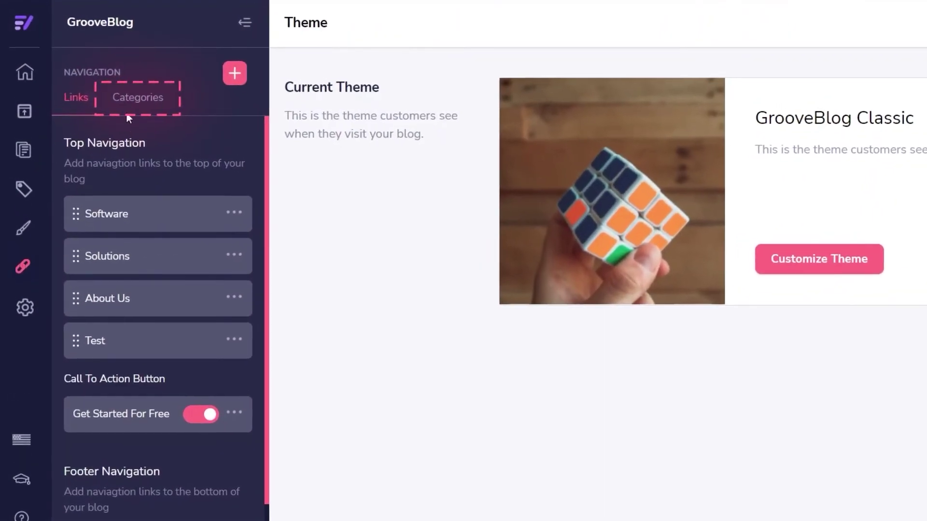
Review the navigation categories, and examine the blog's subdomain address in the domain settings
left_click(138, 101)
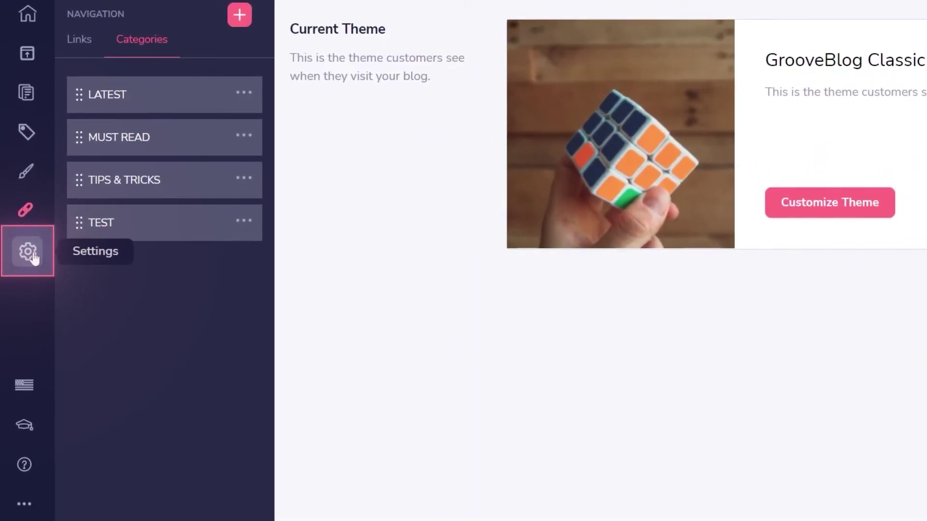
left_click(32, 253)
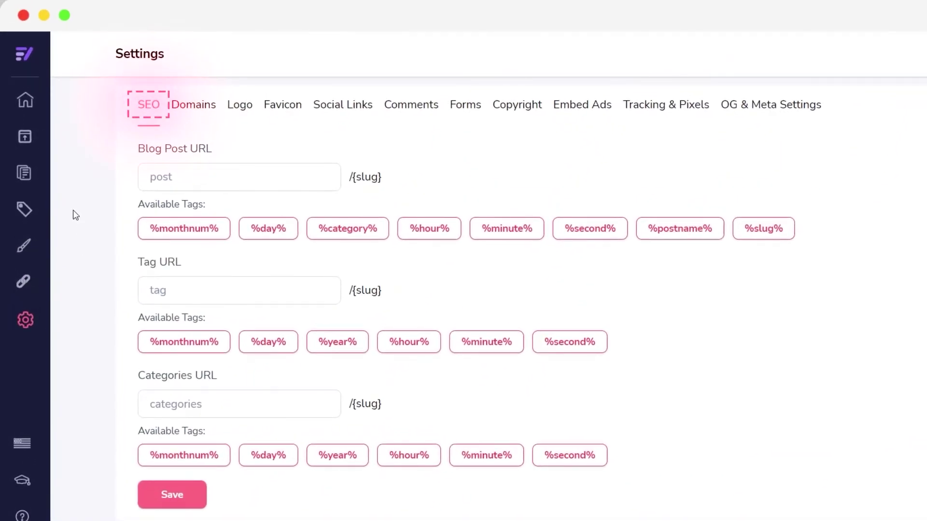
left_click(185, 109)
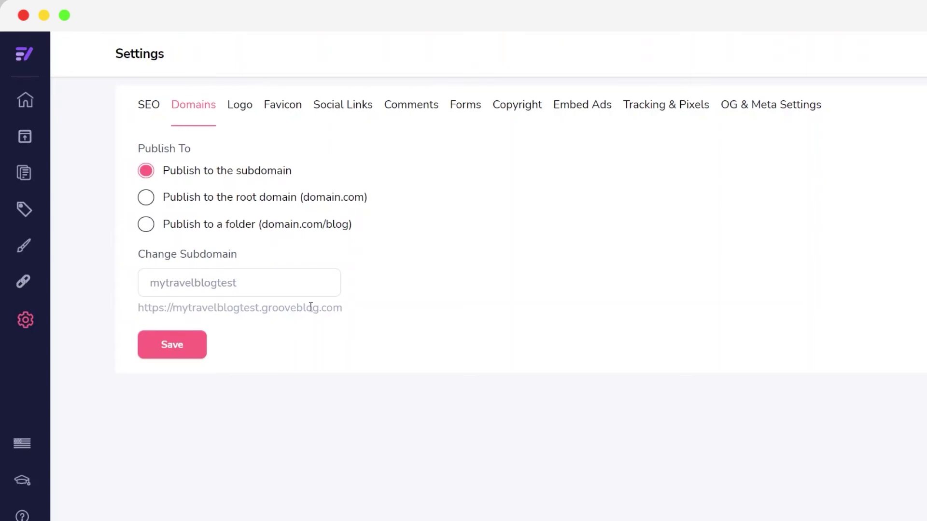
left_click_drag(342, 311, 115, 322)
left_click(97, 324)
left_click_drag(321, 312, 261, 310)
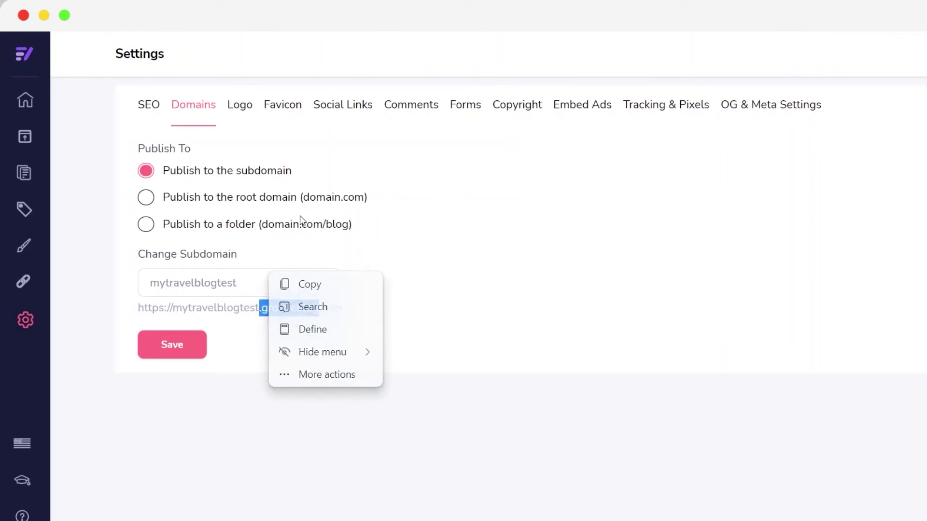
Choose publishing to the root domain and open the custom domain management to view how a domain is added
left_click(147, 199)
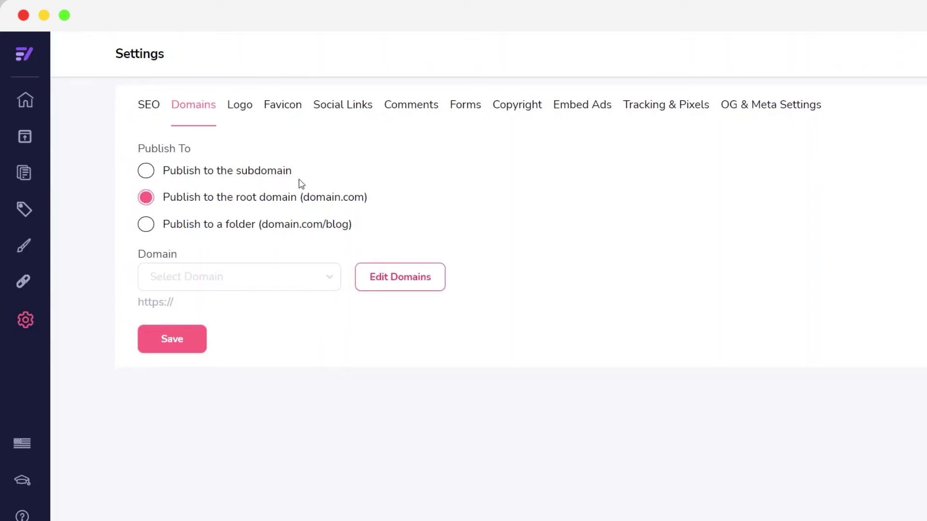
left_click(399, 281)
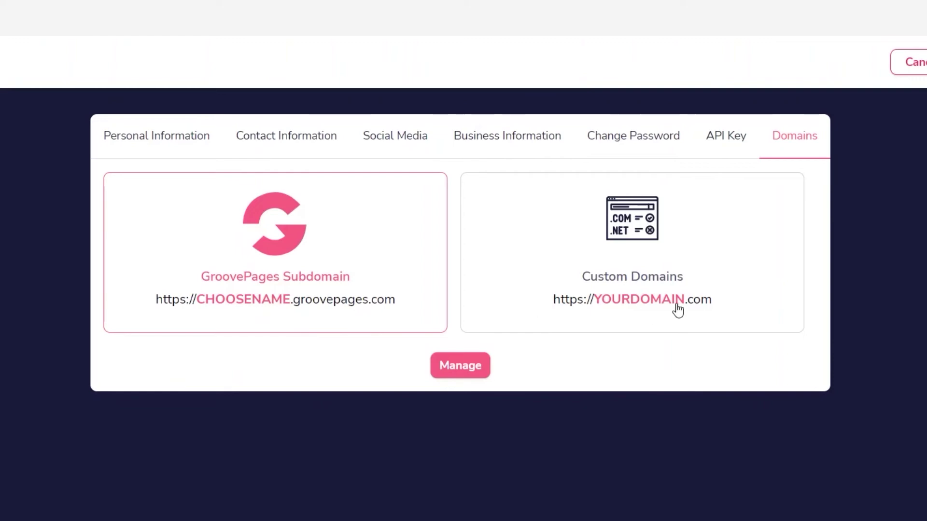
left_click(630, 303)
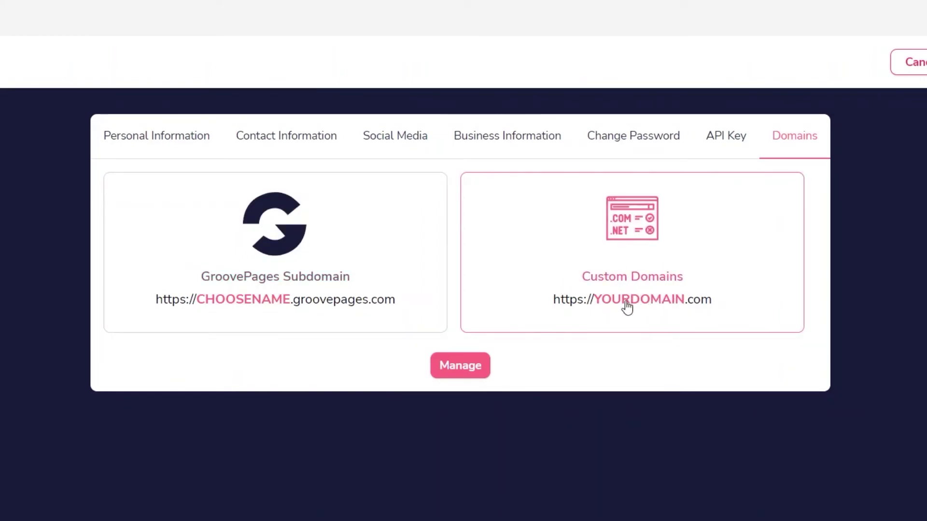
left_click(473, 369)
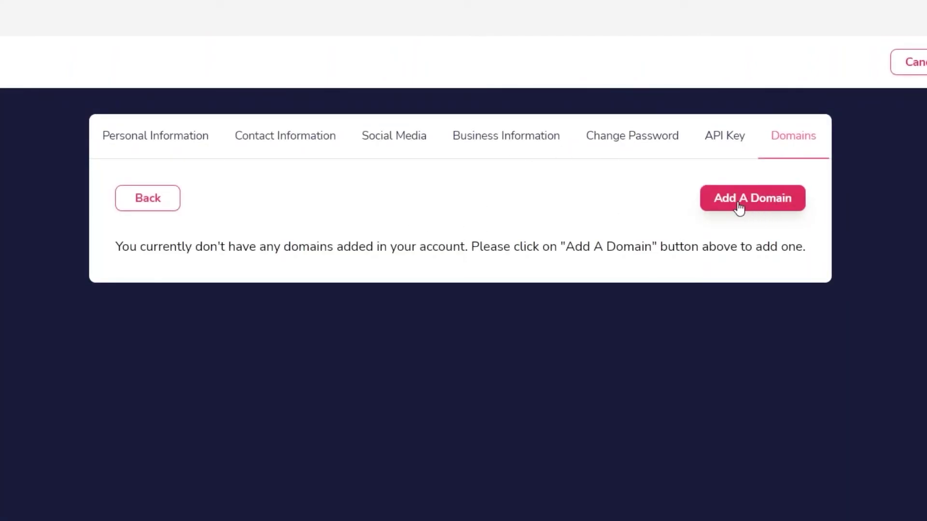
left_click(739, 206)
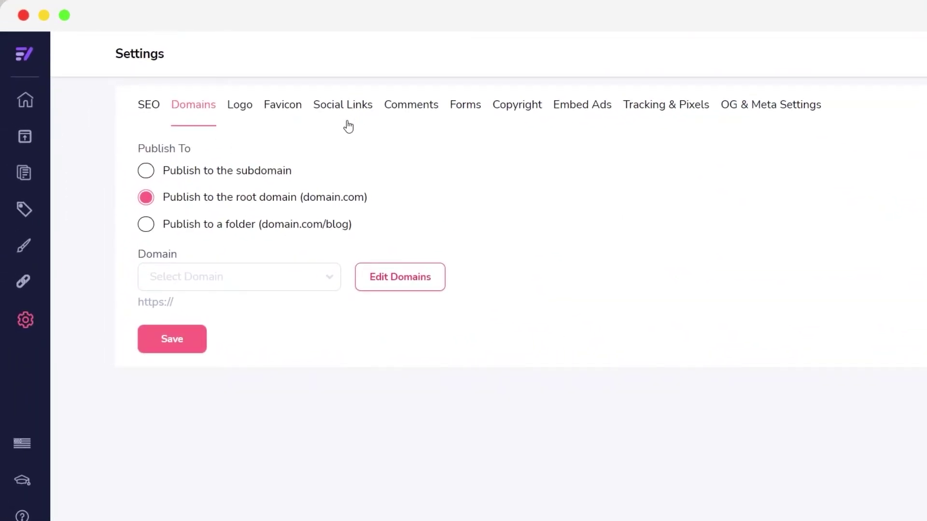
Examine the social link settings and the newsletter form's heading and description settings
left_click(346, 114)
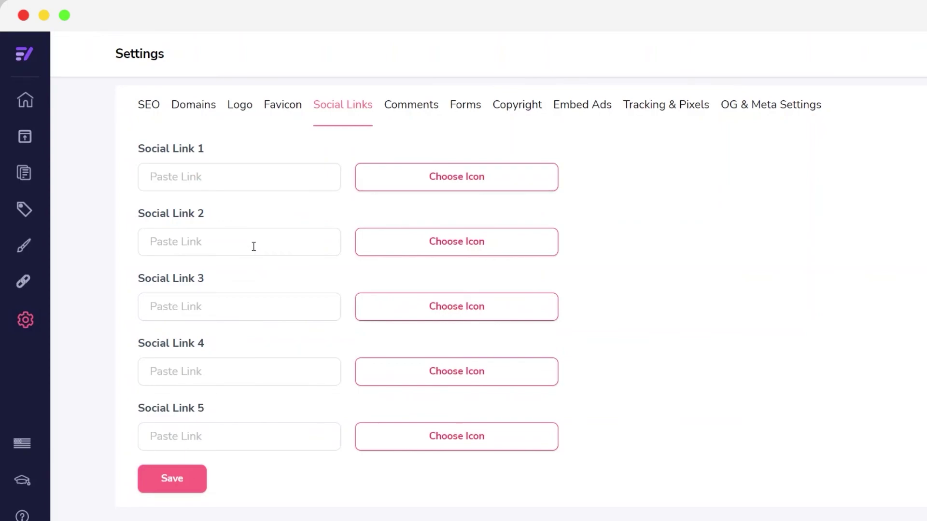
left_click(226, 175)
left_click(473, 109)
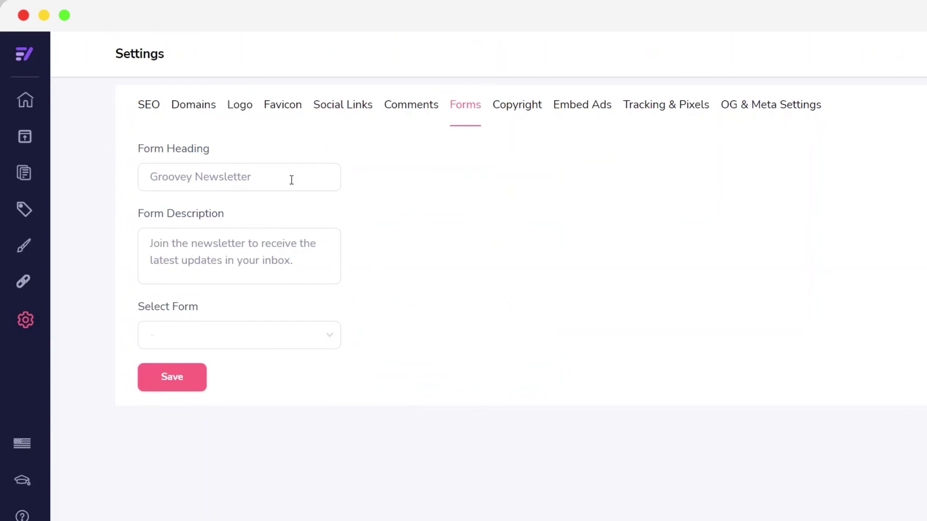
left_click_drag(291, 180, 104, 189)
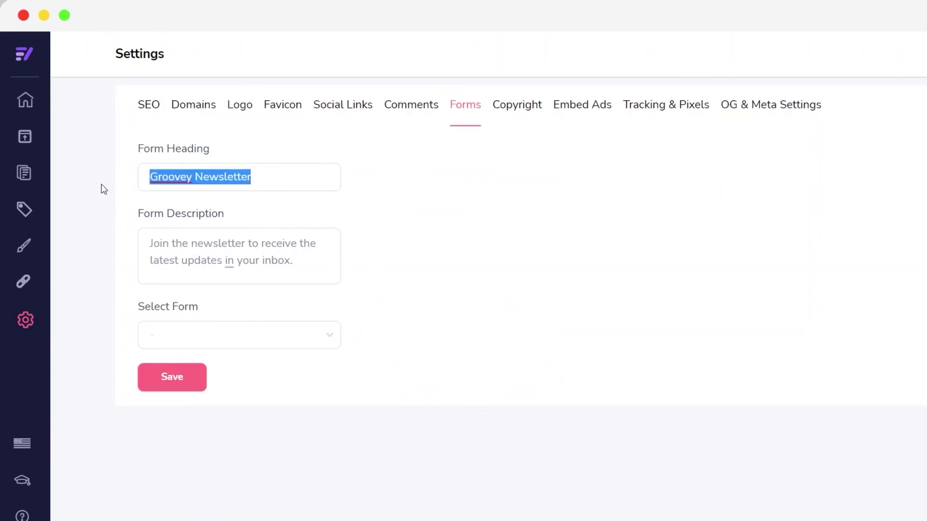
left_click(259, 182)
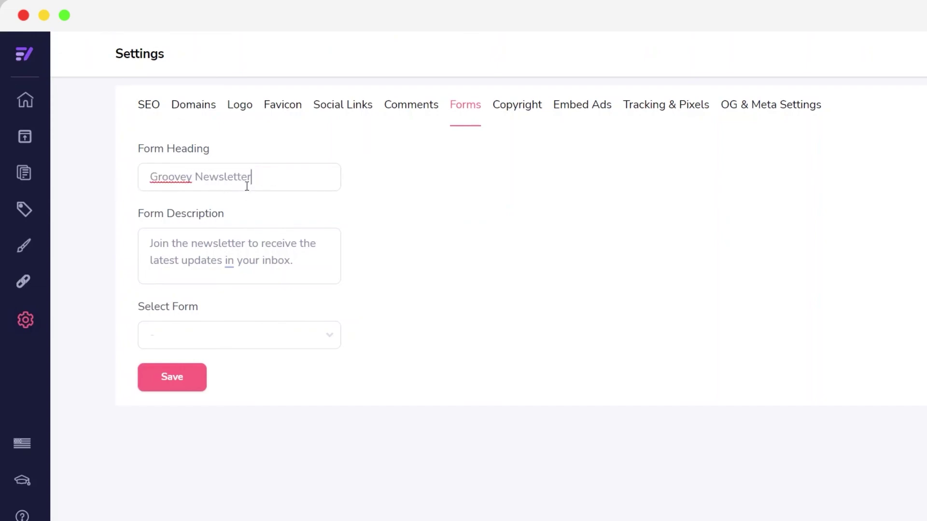
left_click_drag(273, 180, 140, 182)
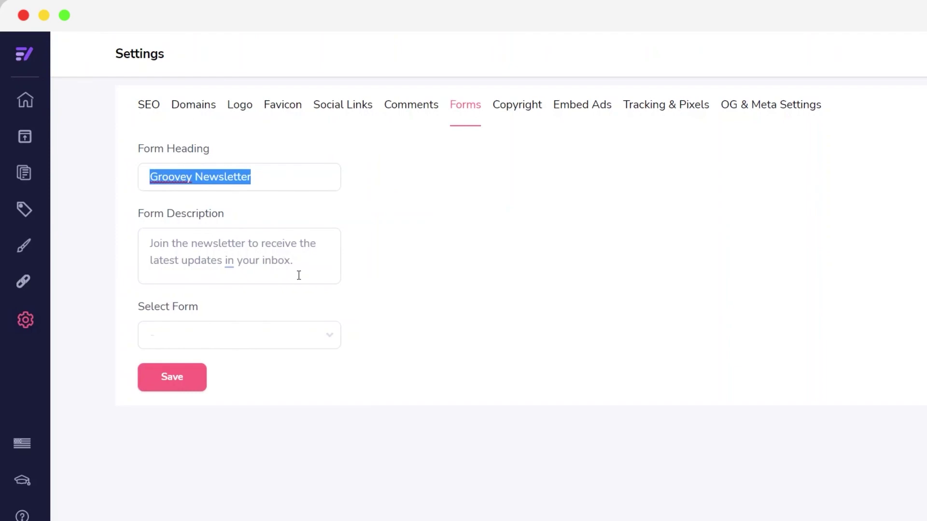
left_click_drag(293, 261, 148, 244)
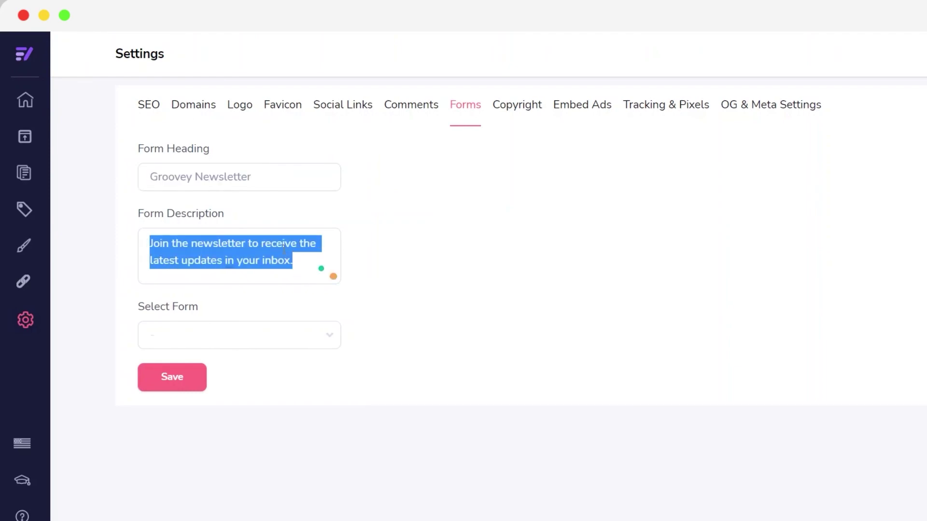
Examine the blog's copyright text setting and return to the blogs overview
left_click(512, 111)
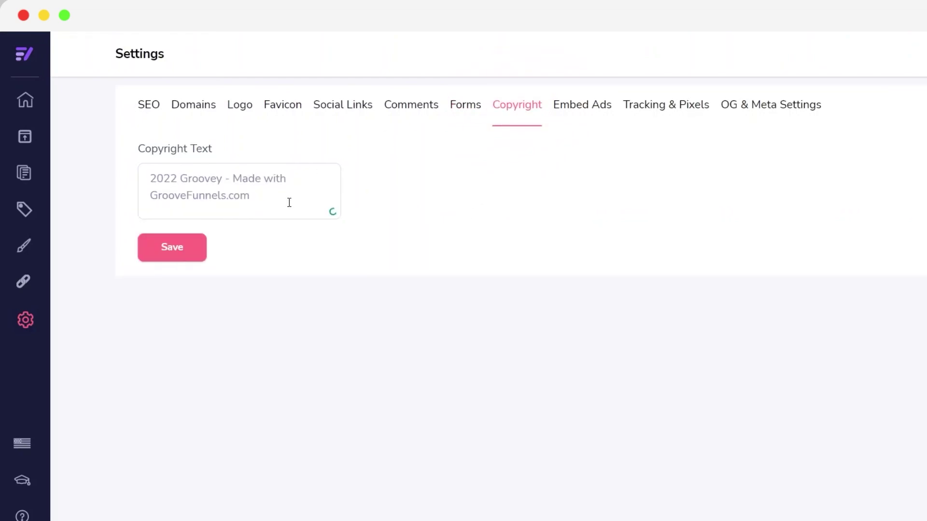
left_click_drag(250, 196, 133, 179)
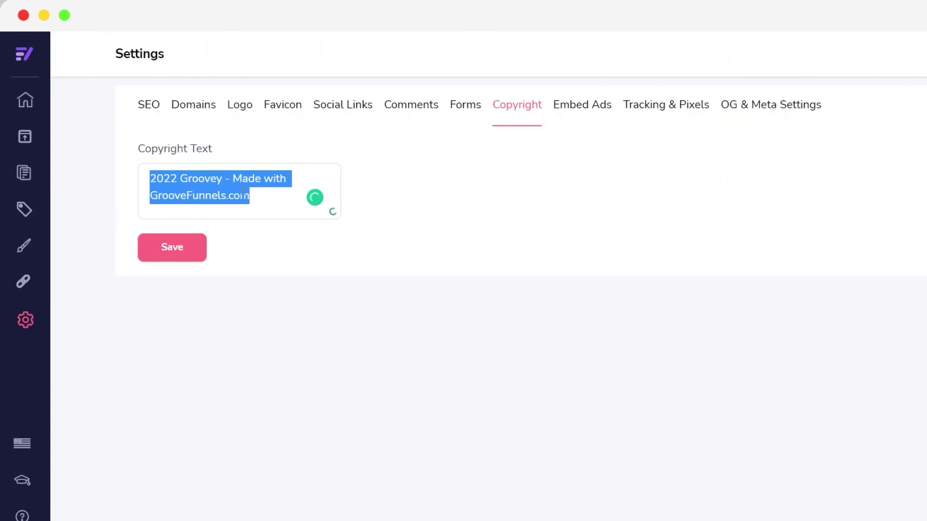
left_click(268, 203)
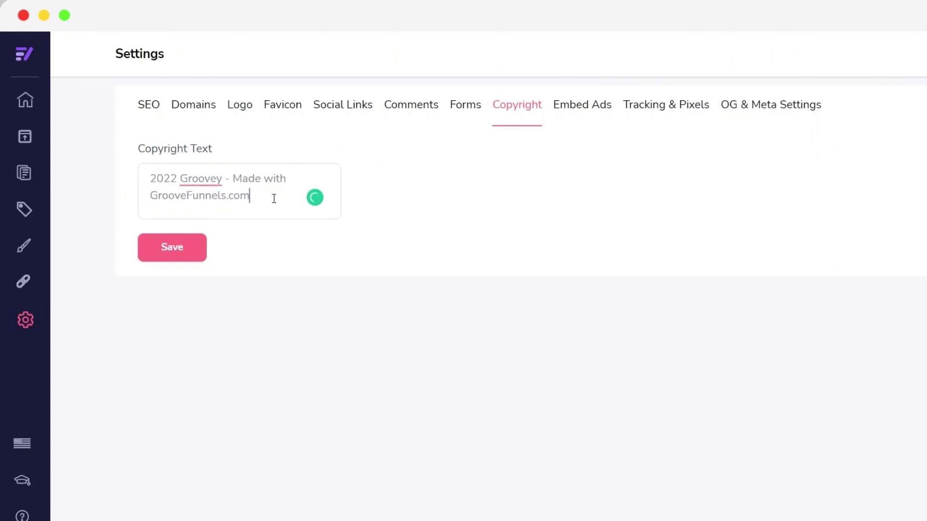
left_click(25, 101)
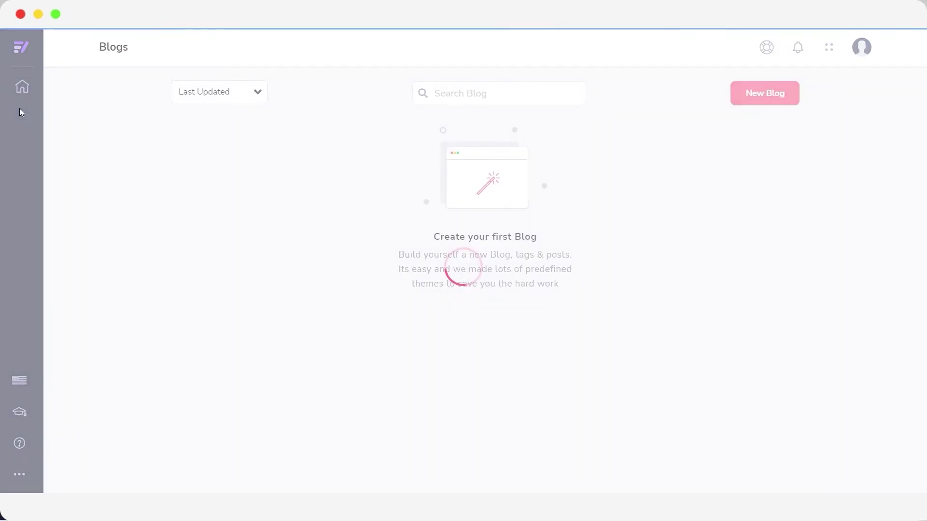